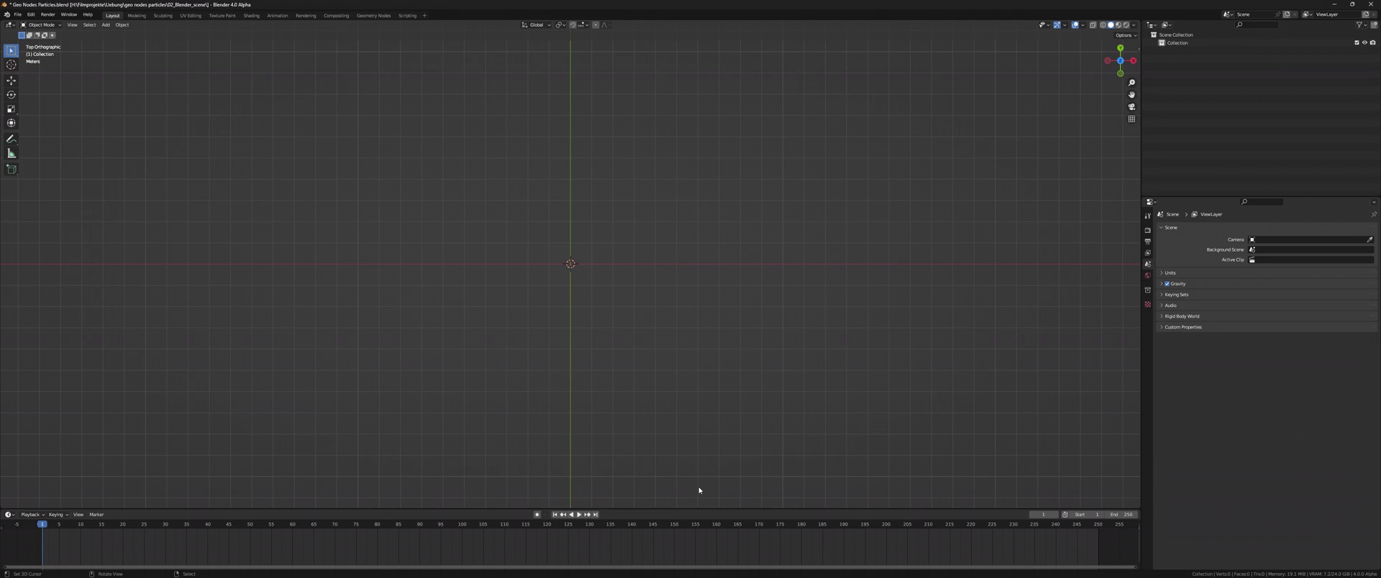
Add a text object and replace its default text with 'ROUND'.
key("shift+a")
left_click(631, 337)
key("Tab")
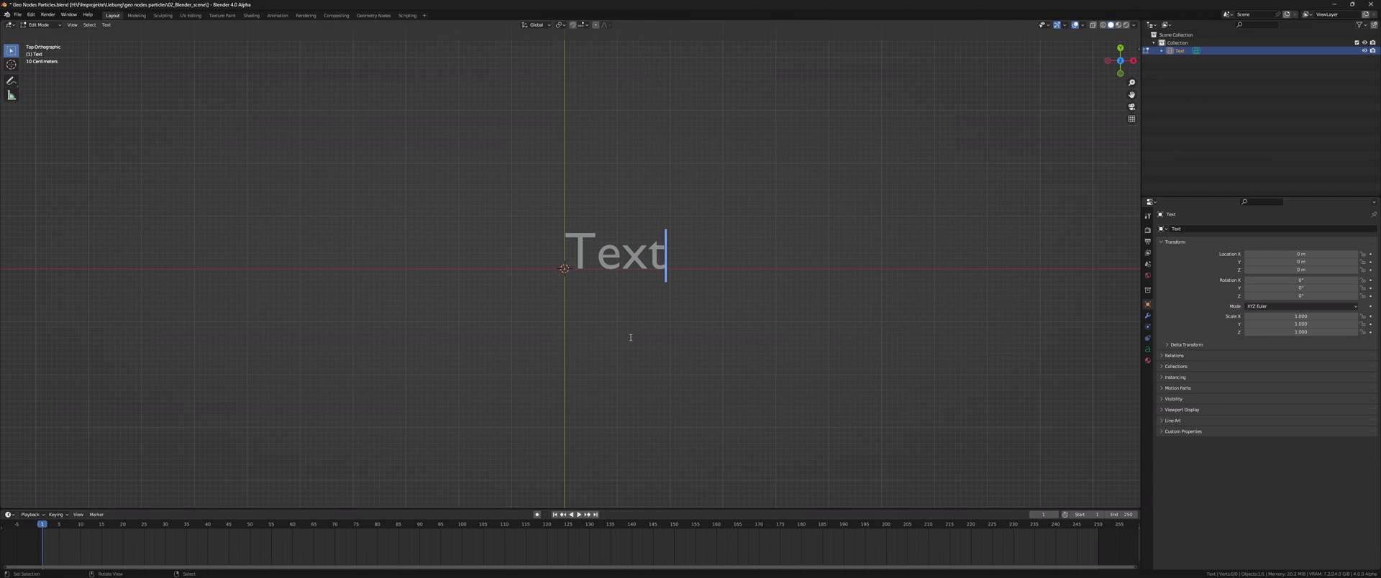
key("BackSpace")
key("BackSpace")
key("BackSpace")
key("BackSpace")
type("ROUND")
key("Tab")
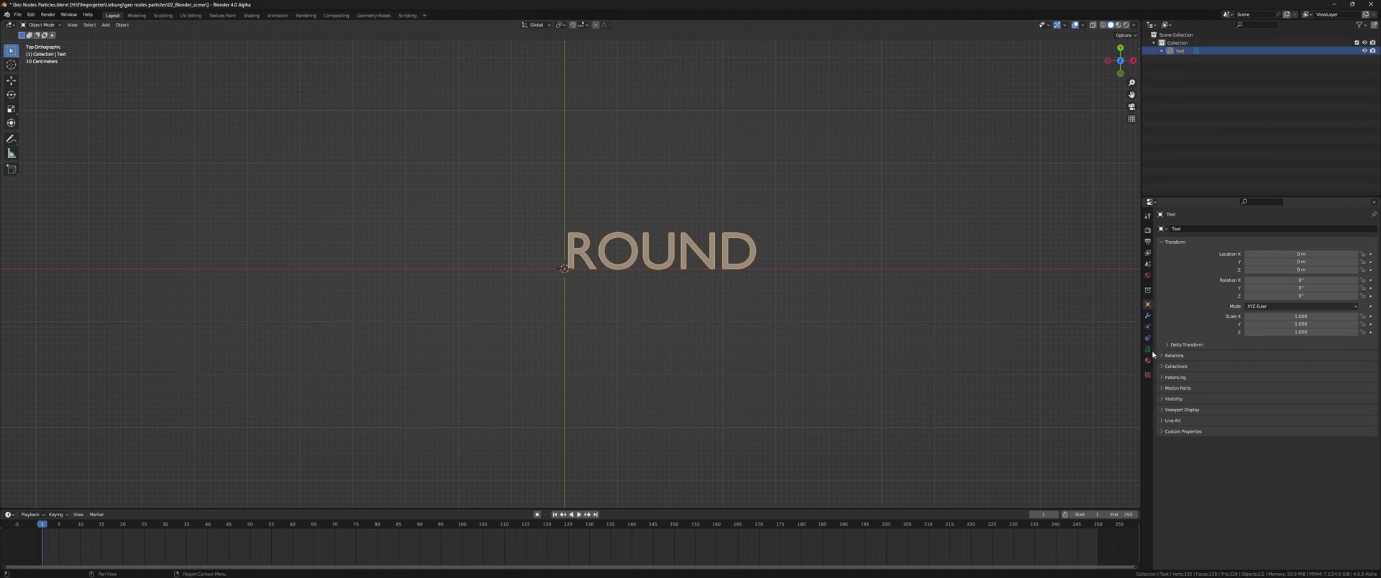
Centre-align the ROUND text and set its font to Helvetica Neue Bold.
left_click(1148, 349)
left_click(1305, 356)
left_click(1288, 368)
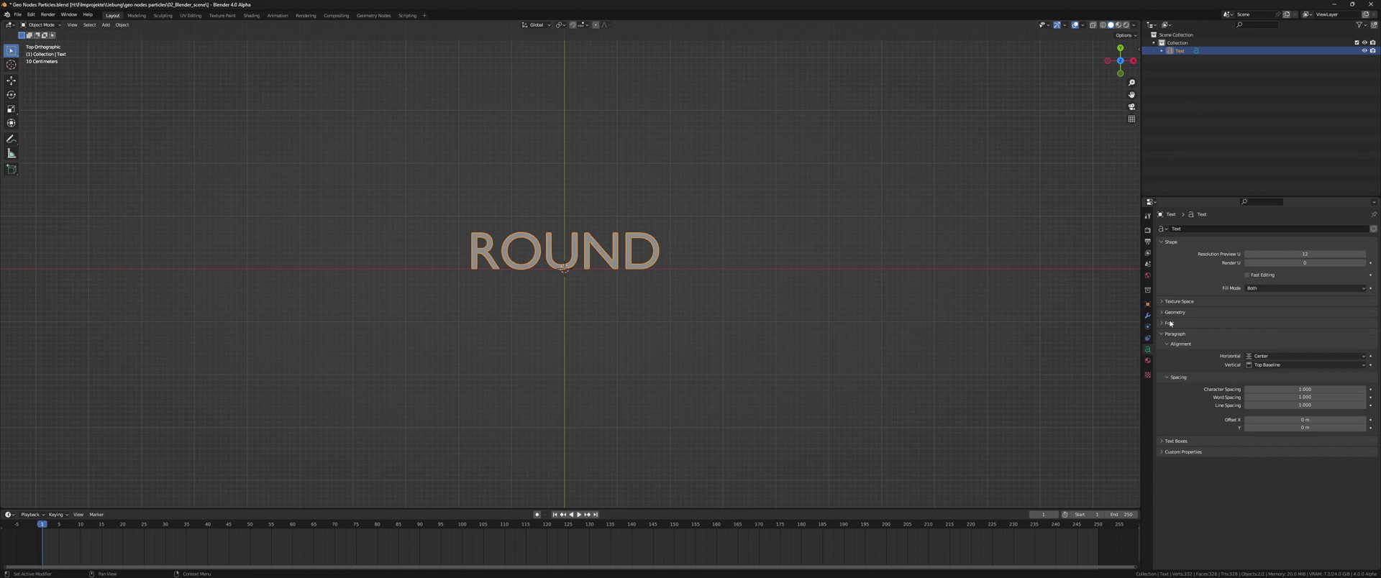
left_click(1171, 324)
left_click(1362, 336)
double_click(670, 295)
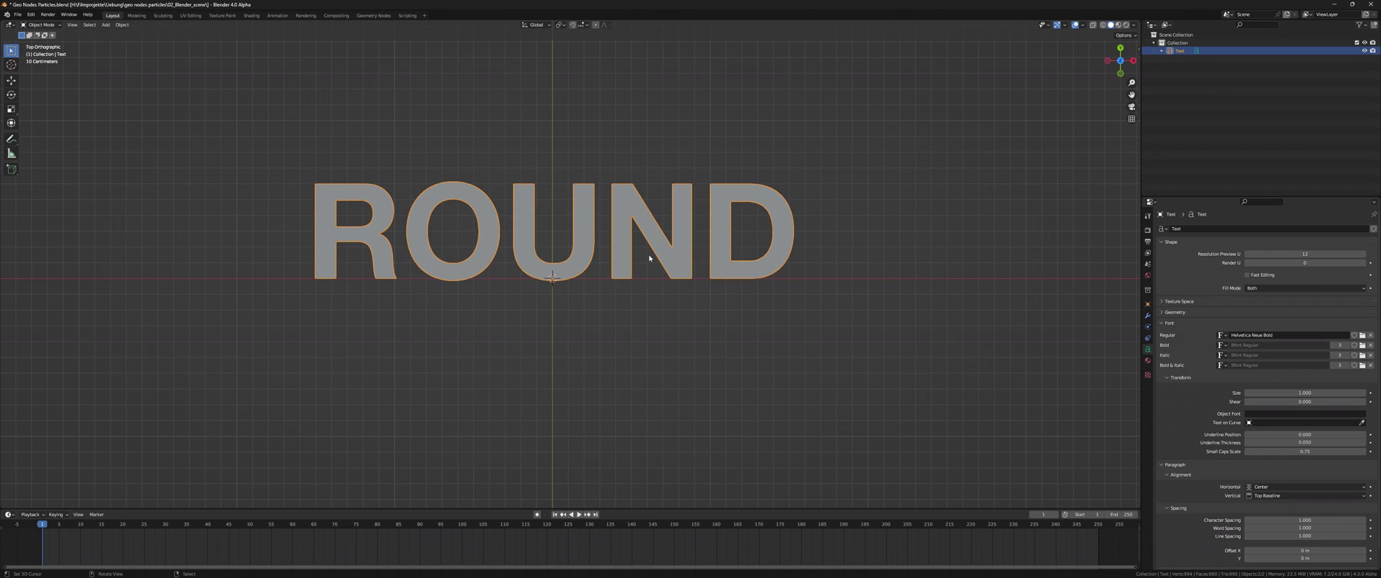
Extrude ROUND in the geometry settings to give the letters thickness.
scroll(649, 259, "up", 4)
scroll(648, 256, "down", 3)
mouse_move(649, 254)
middle_mouse_down()
mouse_move(632, 204)
mouse_move(723, 228)
mouse_move(695, 228)
middle_mouse_up()
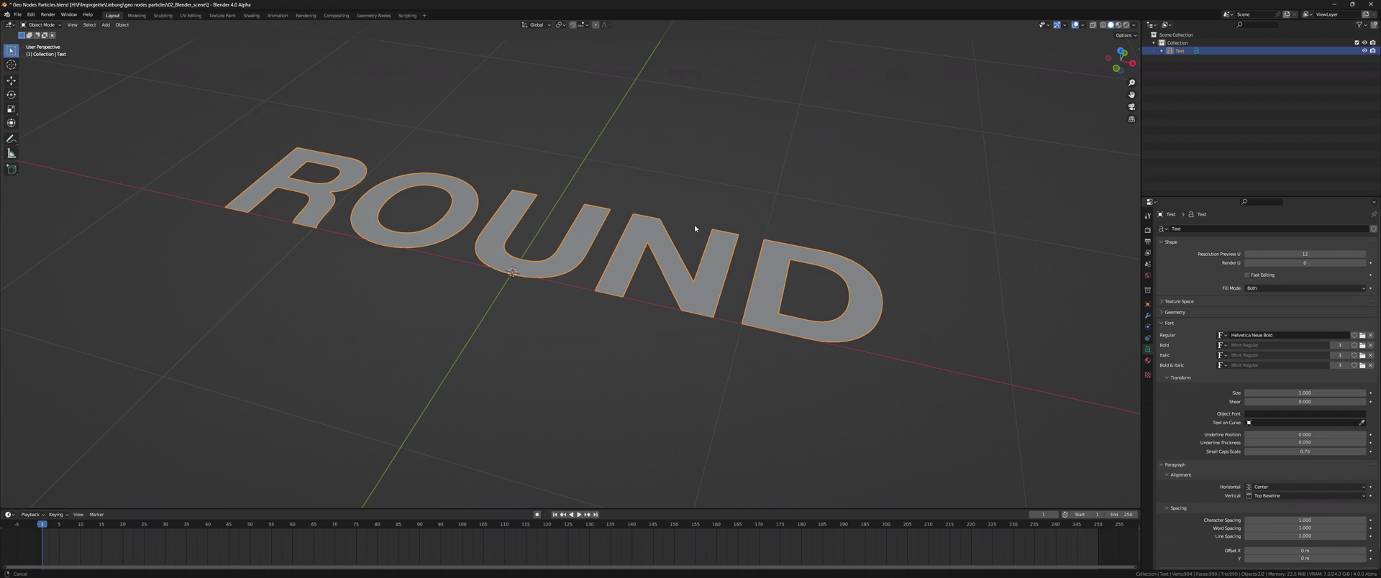
middle_click_drag(695, 228, 680, 228)
left_click(1176, 313)
left_click_drag(1287, 334, 1353, 333)
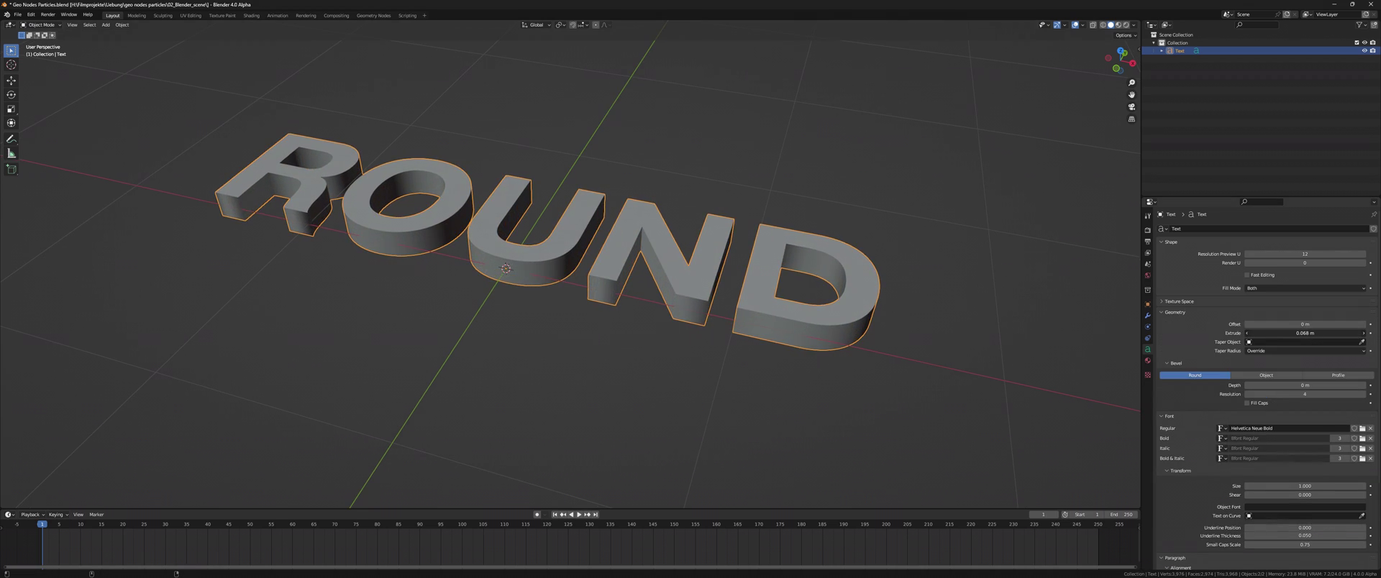
middle_click_drag(1091, 346, 900, 362)
Convert the ROUND text into a mesh and check it in edit mode.
right_click(425, 288)
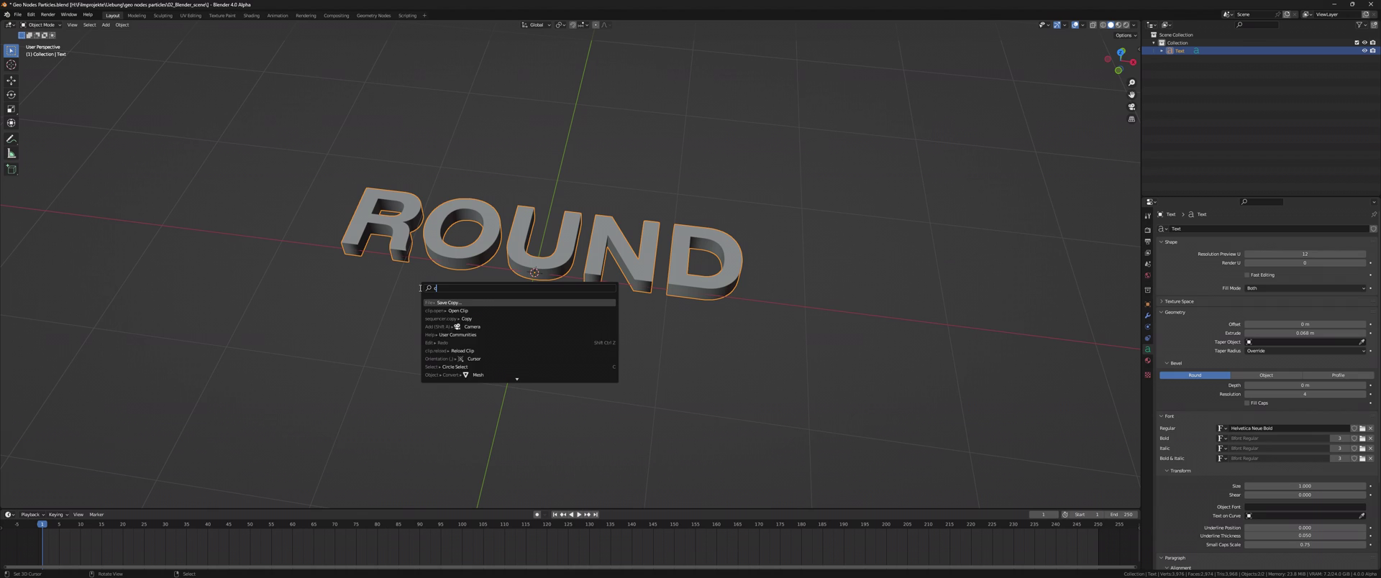
left_click(446, 339)
key("Tab")
scroll(511, 231, "up", 5)
key("Tab")
scroll(511, 232, "down", 4)
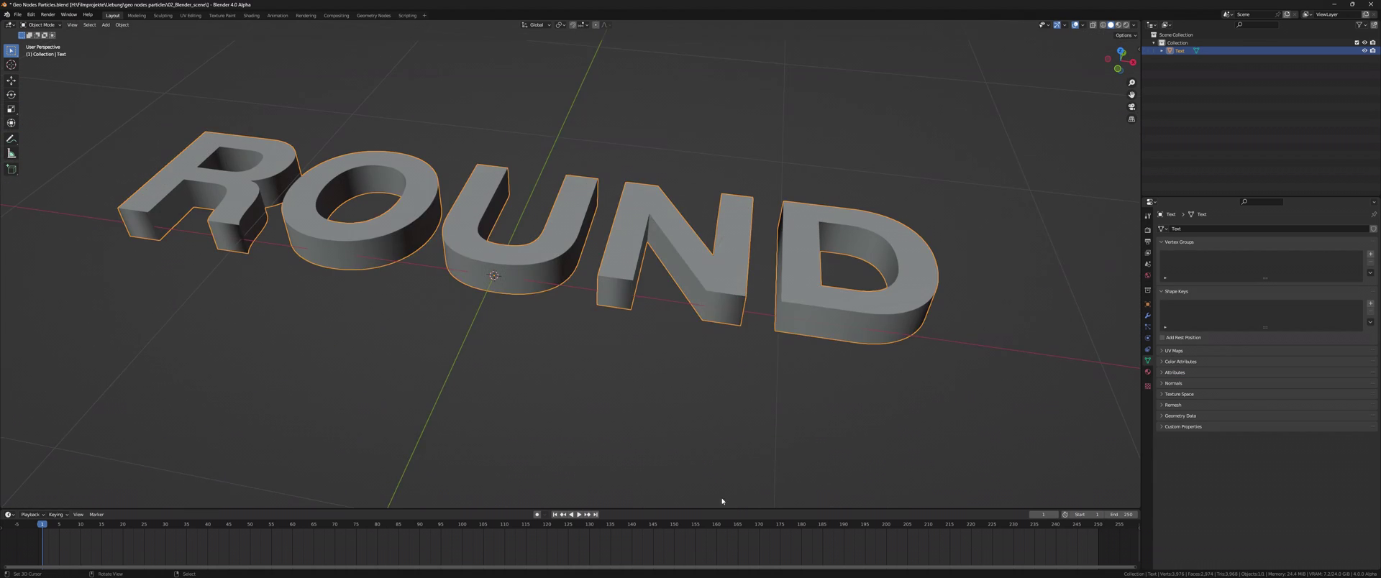
Enlarge the timeline area and turn it into a Geometry Node Editor with a new tree.
left_click_drag(216, 509, 215, 368)
left_click(9, 384)
left_click(48, 450)
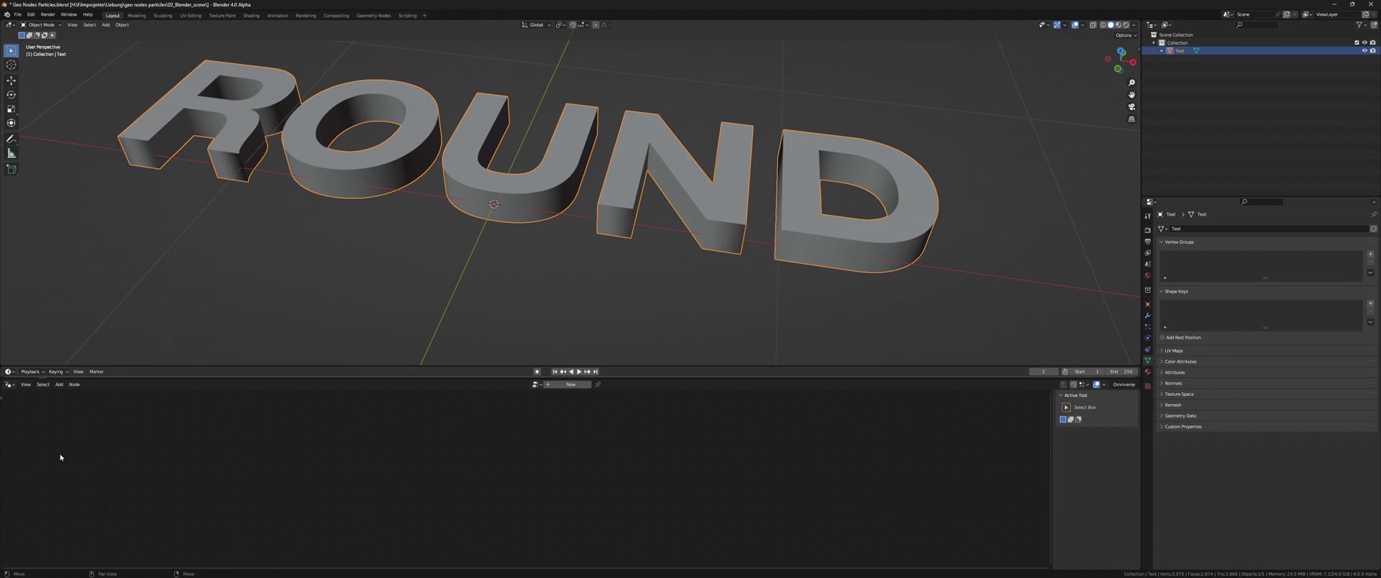
left_click(570, 386)
type("s")
key("Return")
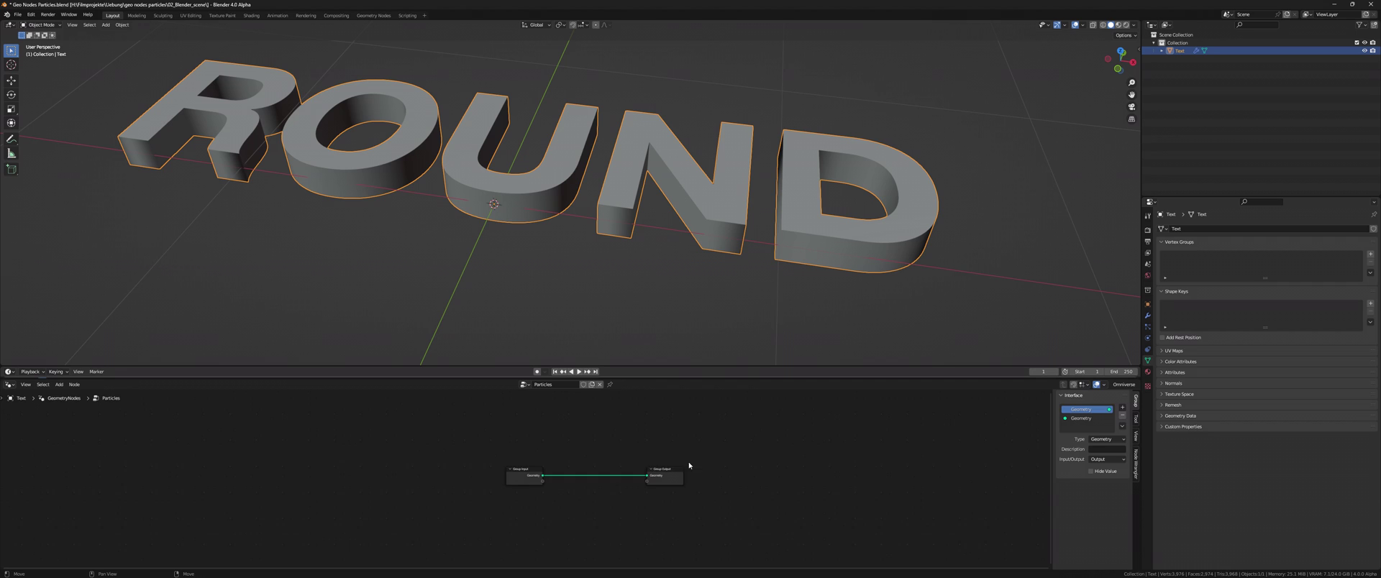
Insert a Mesh to Volume node and raise its Density until ROUND appears.
key("shift+a")
type("distribute")
key("Return")
left_click(412, 440)
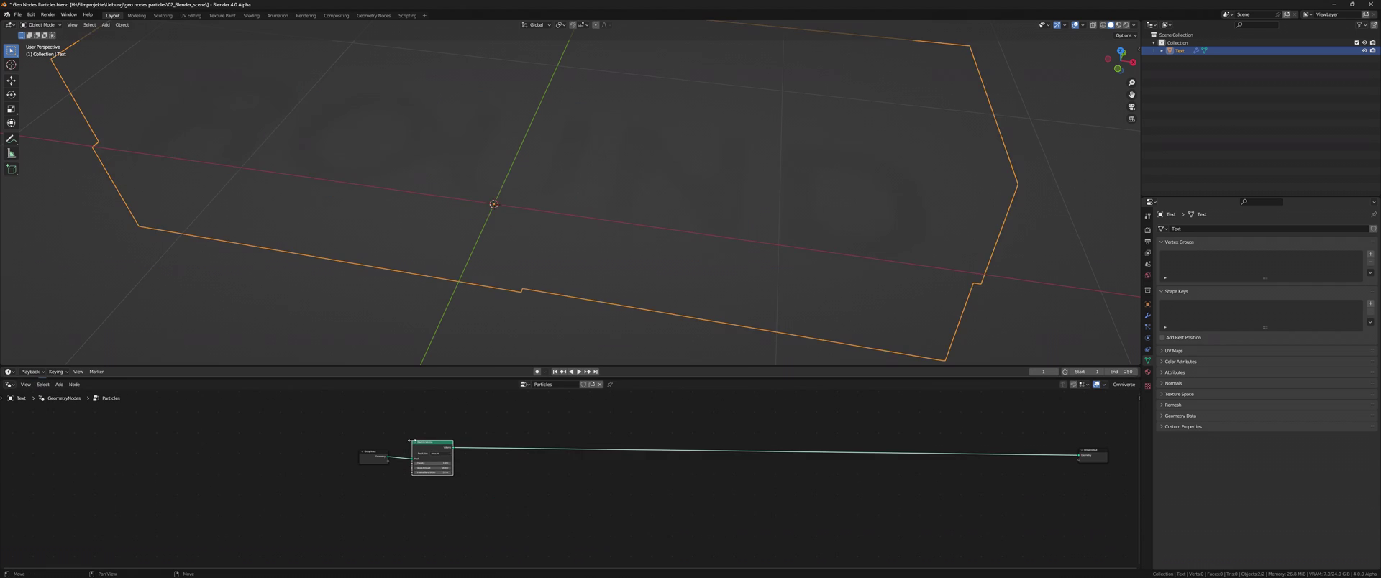
scroll(450, 477, "up", 3)
scroll(316, 478, "up", 2)
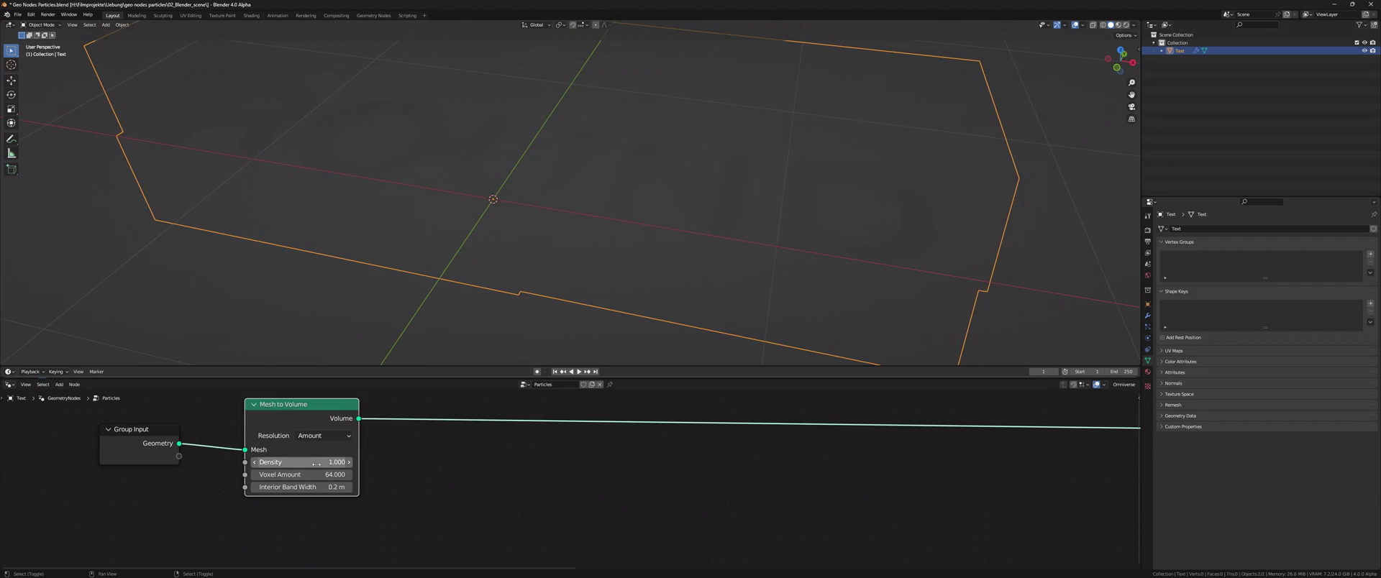
left_click_drag(316, 464, 403, 464)
left_click_drag(316, 462, 360, 463)
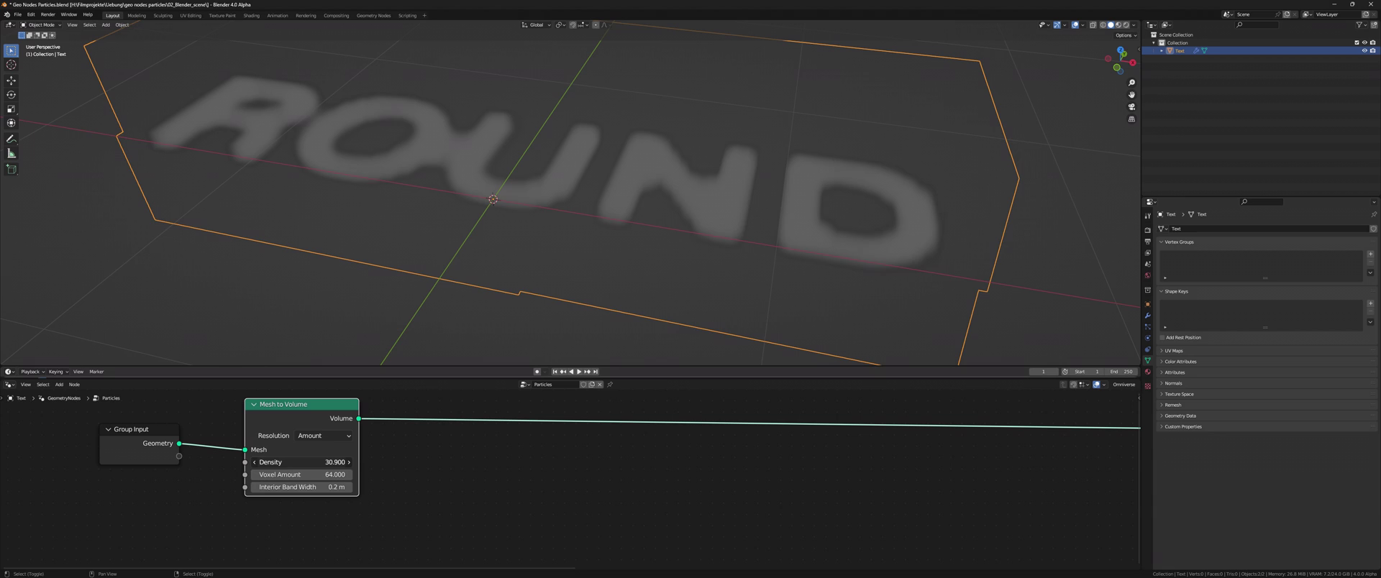
middle_click_drag(432, 237, 460, 247)
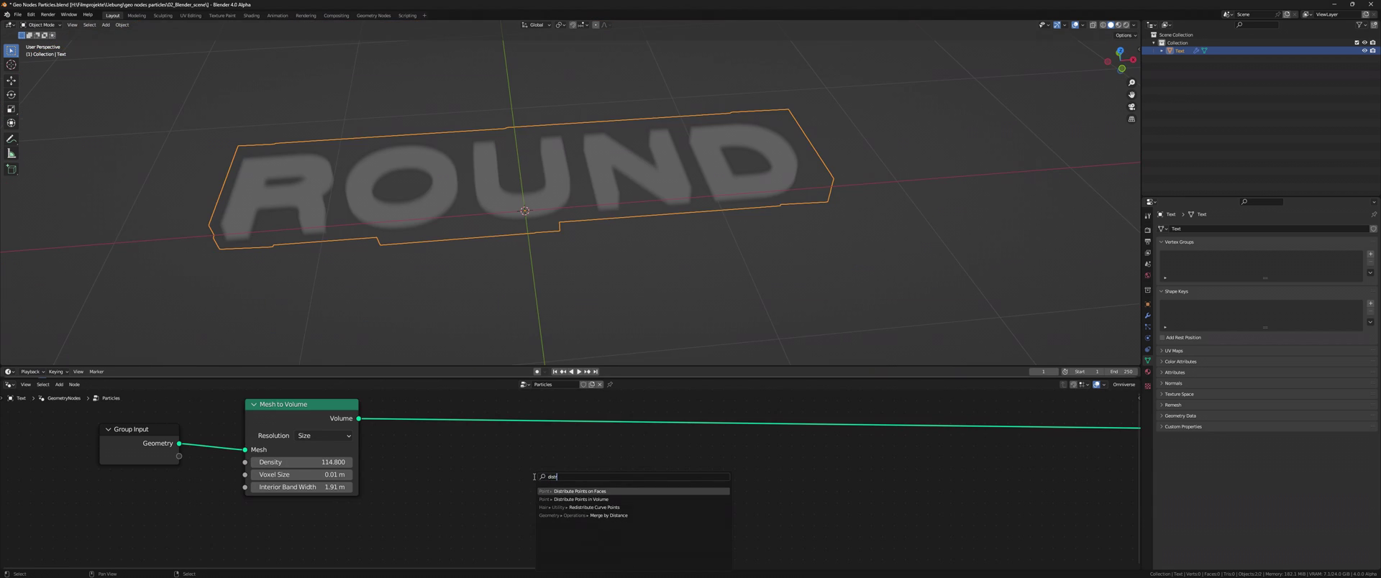
Add Distribute Points in Volume after Mesh to Volume with point Density 1000.
key("Down")
key("Return")
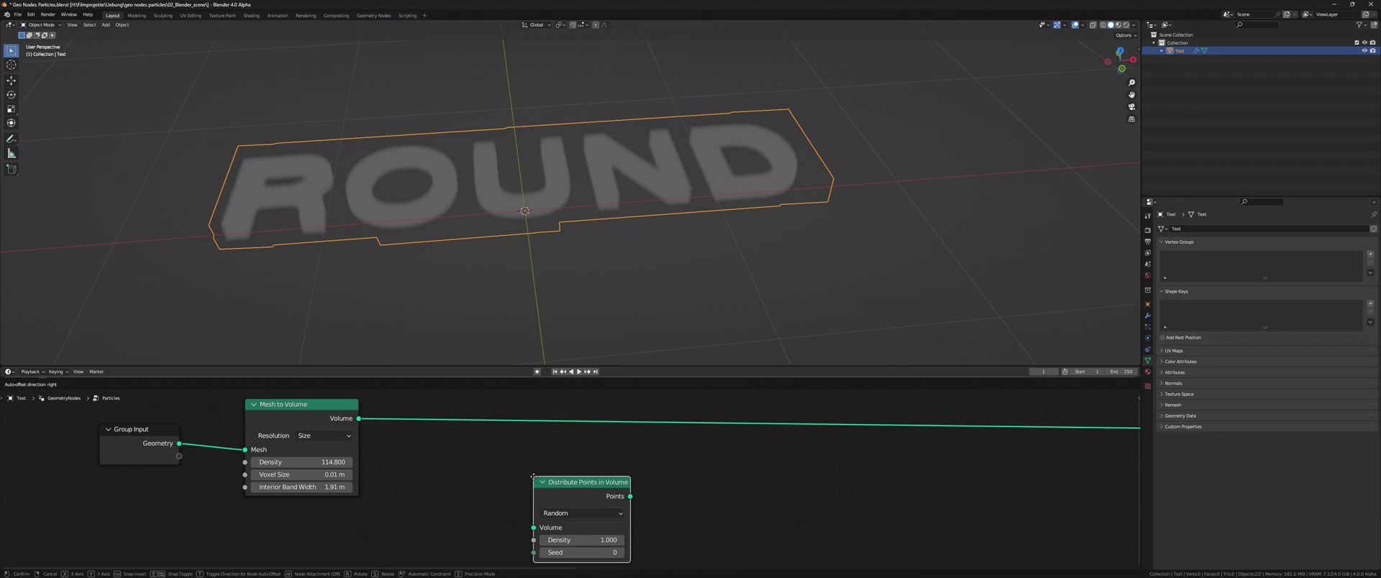
left_click(414, 410)
left_click_drag(456, 426, 445, 418)
left_click_drag(446, 460, 647, 460)
left_click(437, 462)
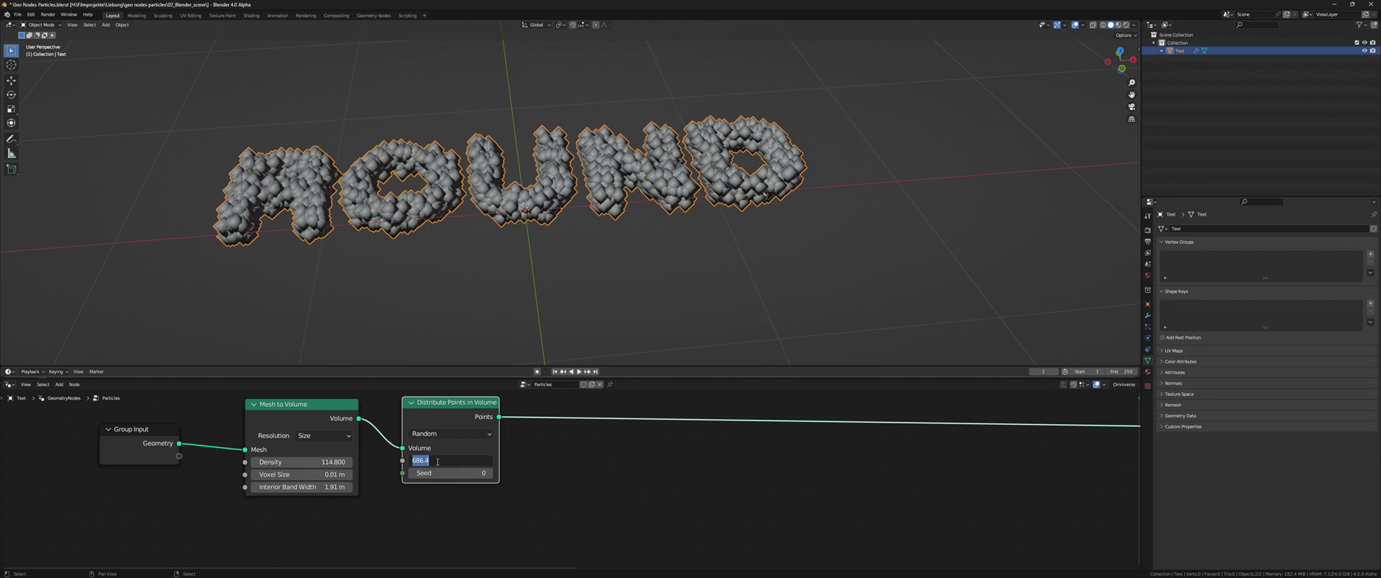
key("Return")
Insert a Set Point Radius node with radius 0.01 on the points link.
key("shift+a")
type("set point radius")
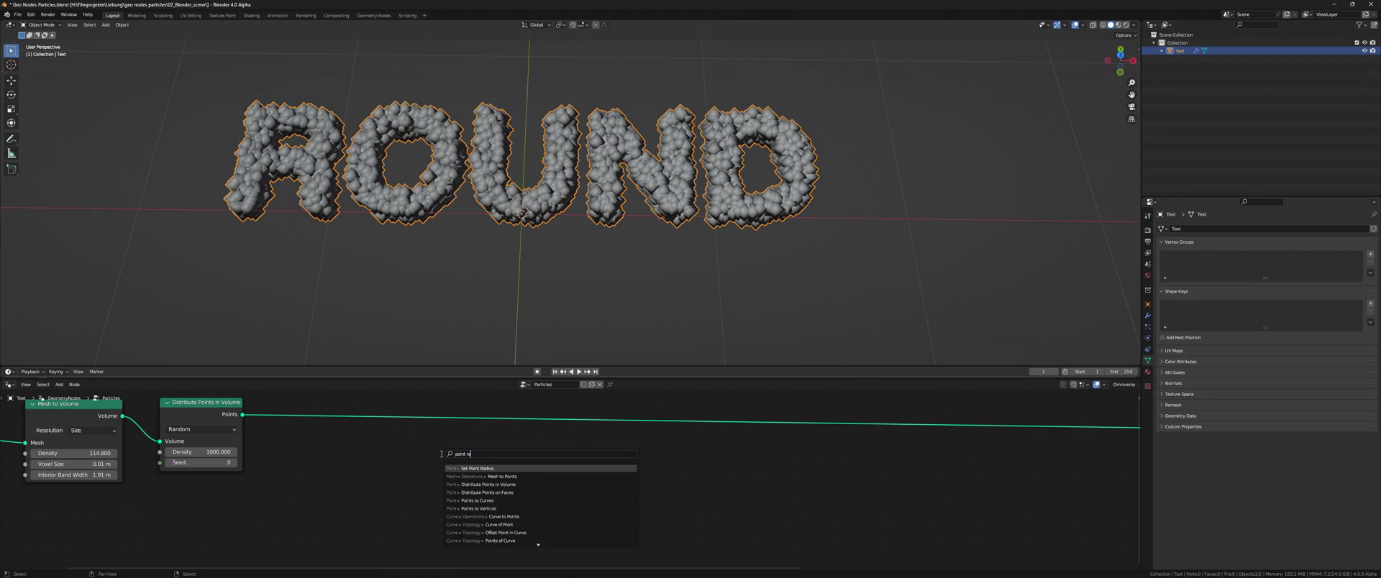
key("Return")
left_click(408, 402)
left_click(442, 450)
type("0.01")
key("Return")
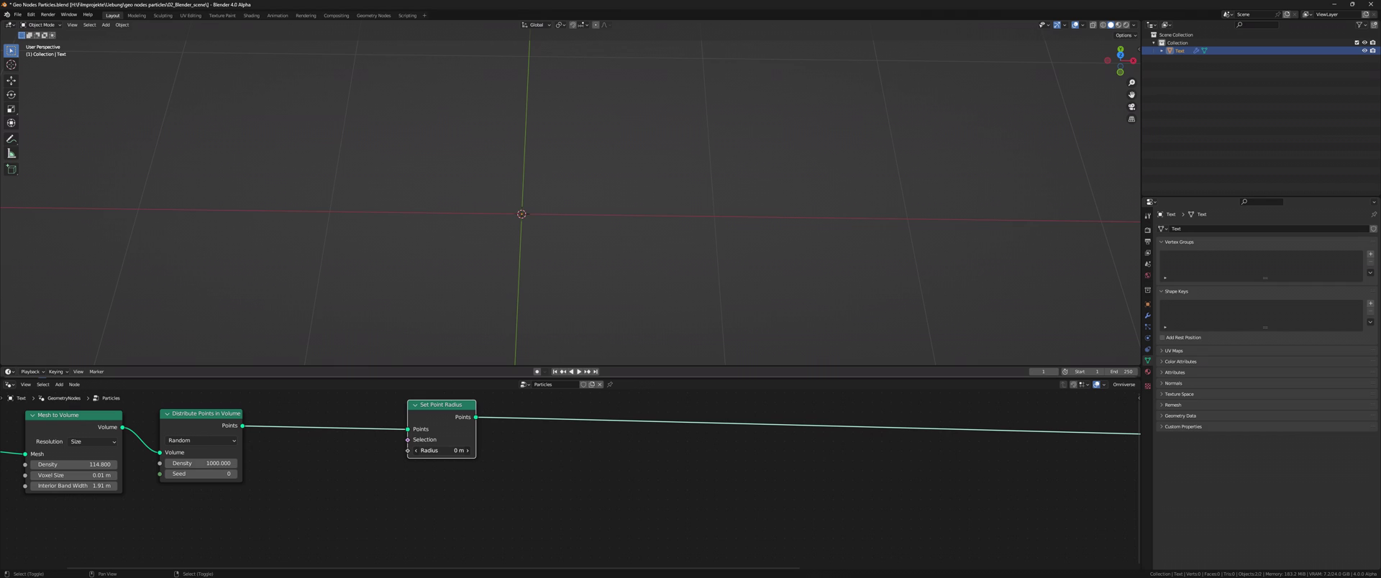
Frame the input, volume and distribute nodes and begin labelling the frame 'point mesh'.
left_click_drag(356, 444, 118, 444)
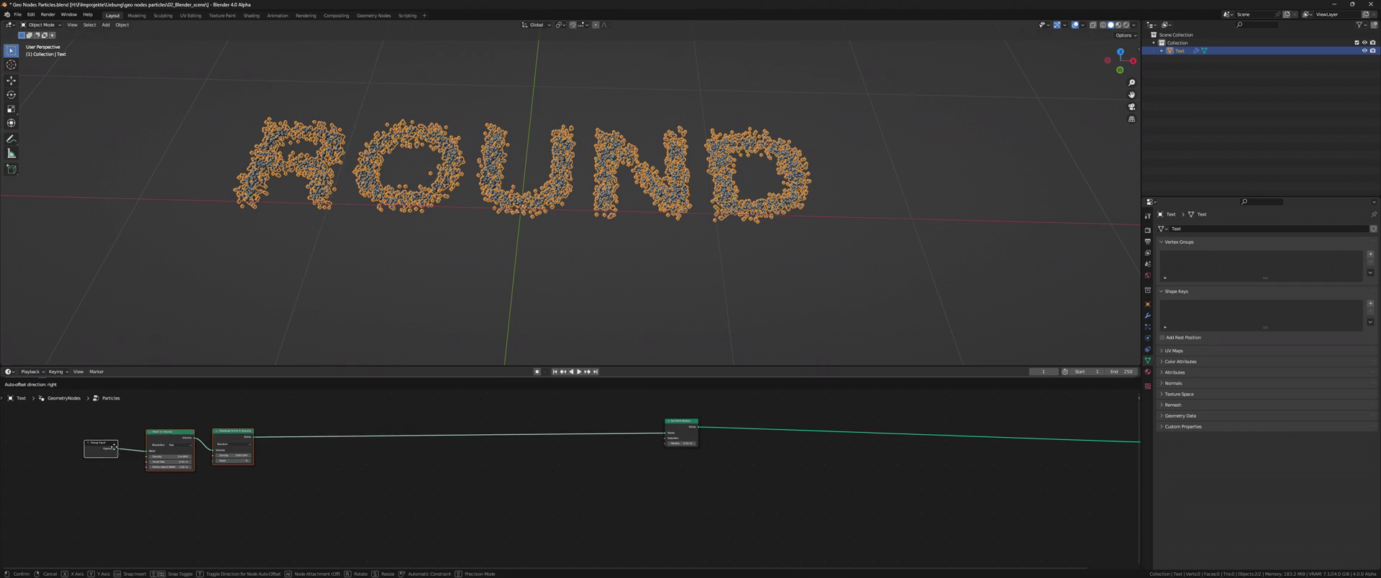
middle_click_drag(118, 444, 426, 473)
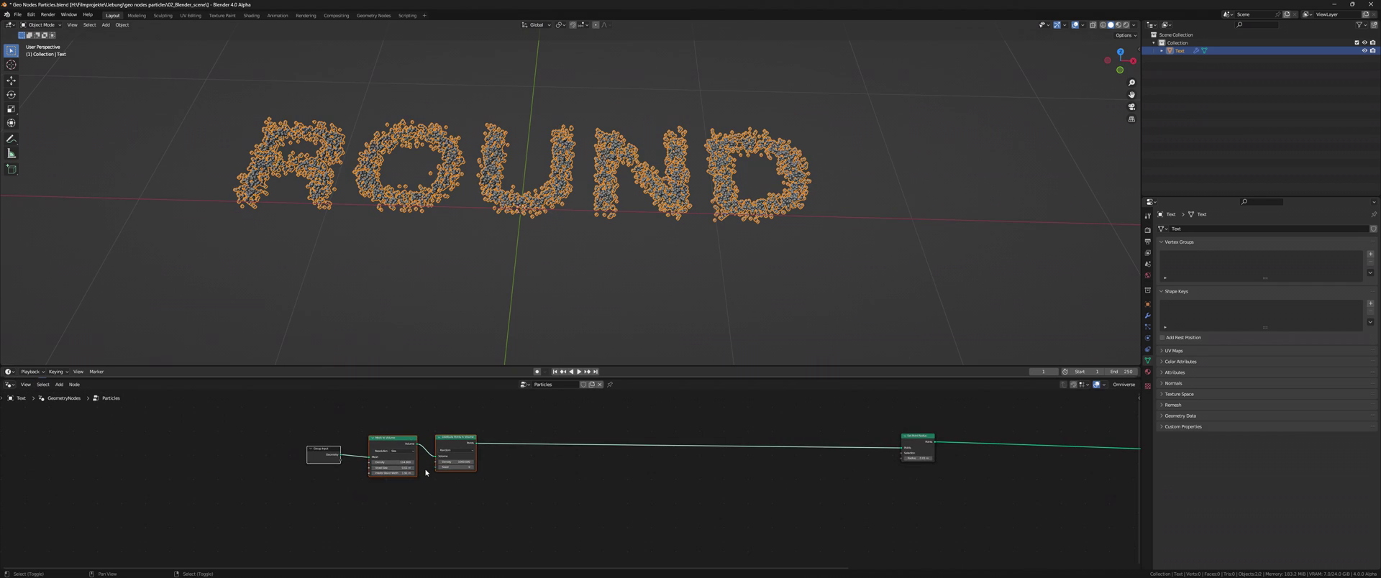
key("ctrl+j")
key("n")
left_click(1105, 433)
type("point mesh")
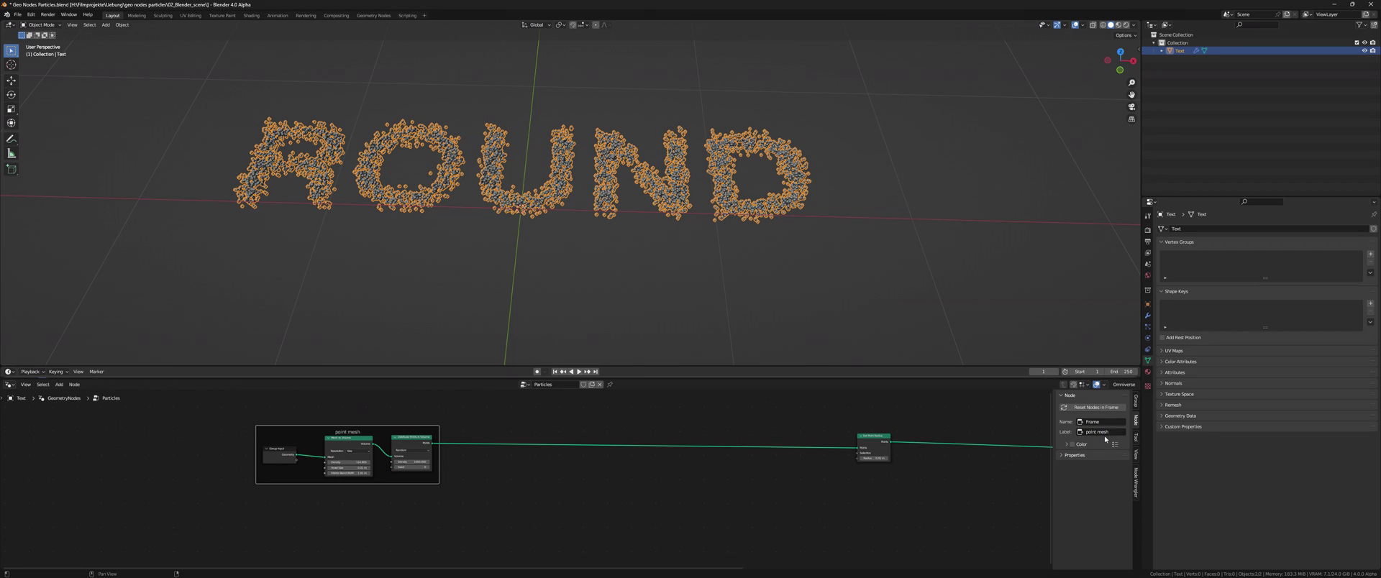
Add a Set Position node whose Offset is driven by a Noise Texture's Color.
key("shift+a")
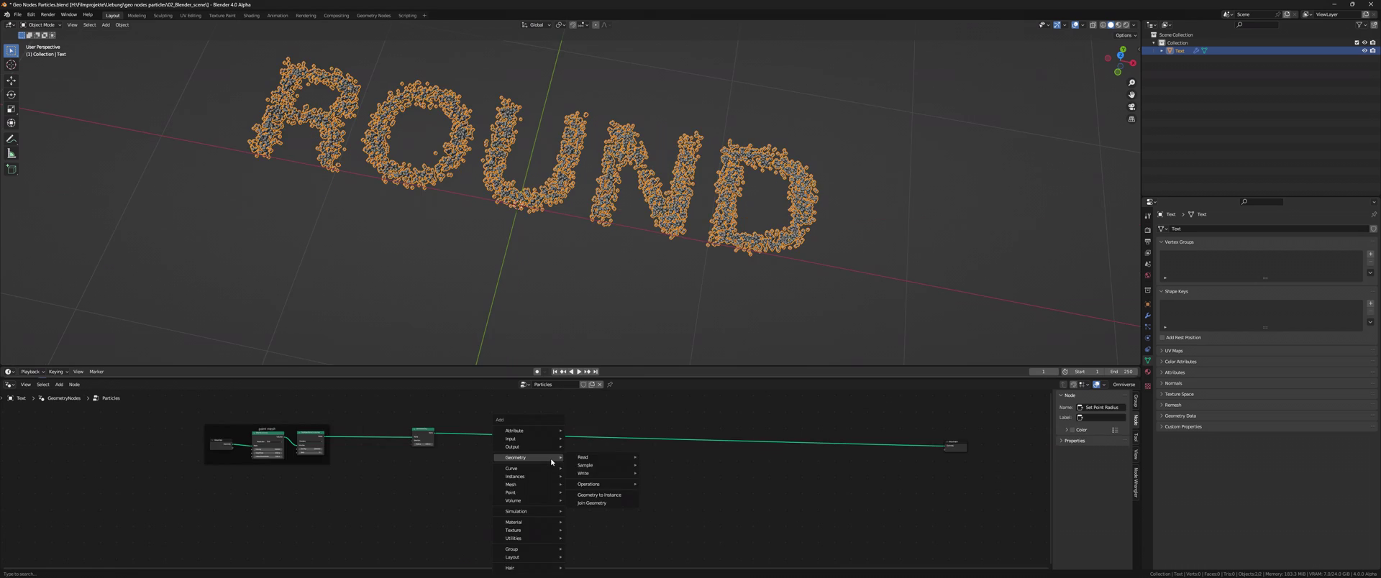
left_click(564, 471)
left_click(488, 432)
scroll(489, 433, "up", 3)
key("shift+a")
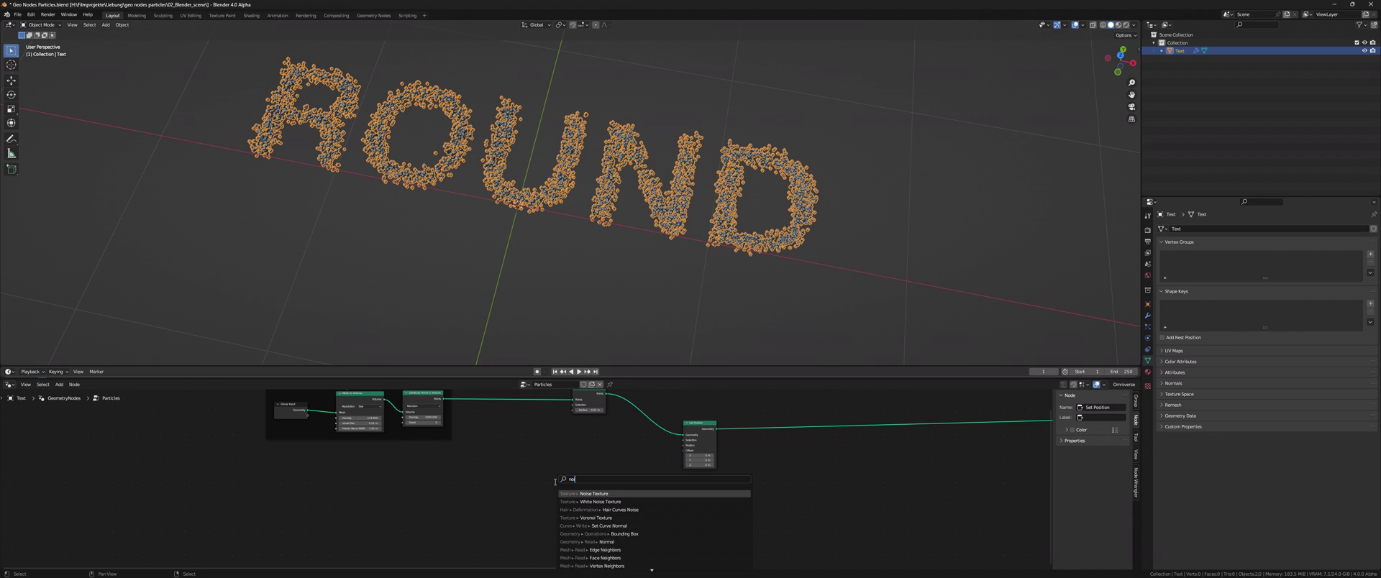
type("noise textur")
left_click(552, 484)
mouse_move(568, 467)
left_mouse_down()
mouse_move(656, 474)
mouse_move(690, 457)
left_mouse_up()
middle_click_drag(682, 302, 679, 249)
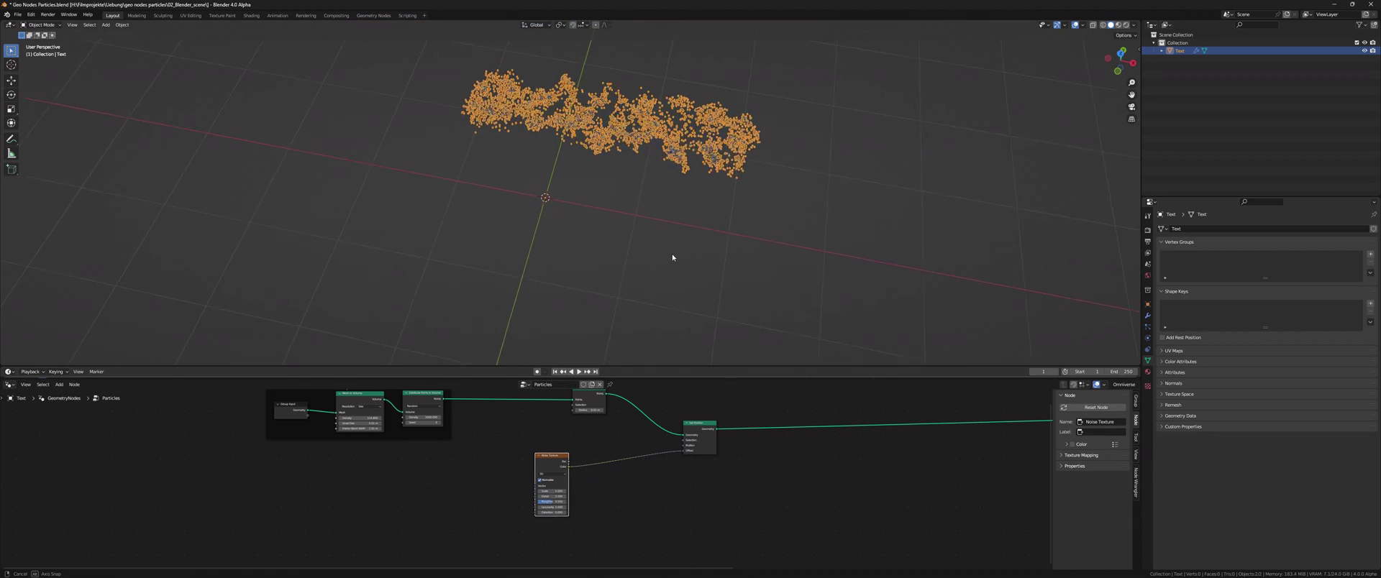
left_click_drag(552, 456, 478, 482)
Insert a Vector Math Subtract of 0.5 on the noise link to centre the offset.
key("shift+a")
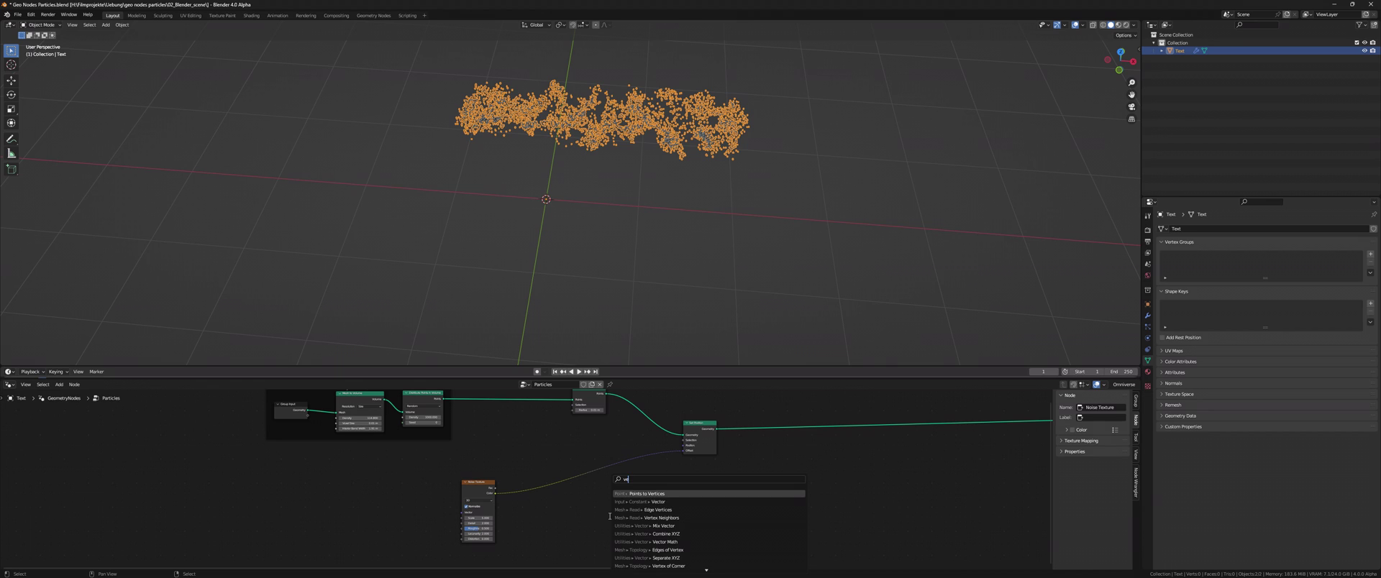
type("vector math")
left_click(665, 518)
left_click(646, 464)
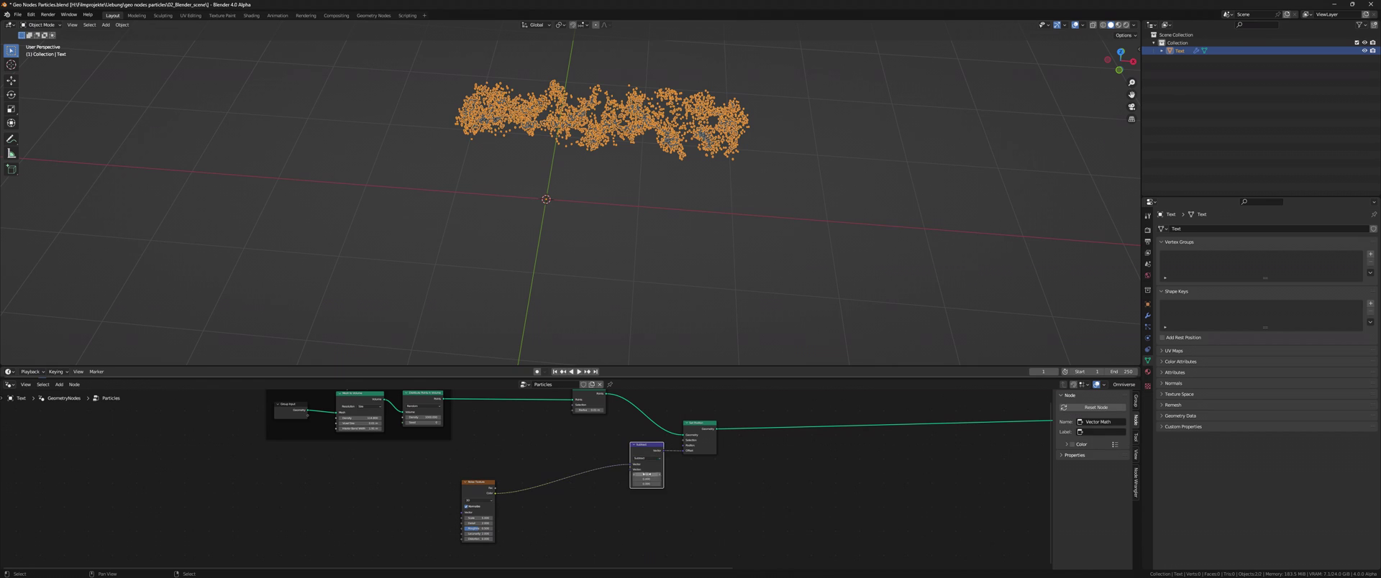
type("0.5")
key("Return")
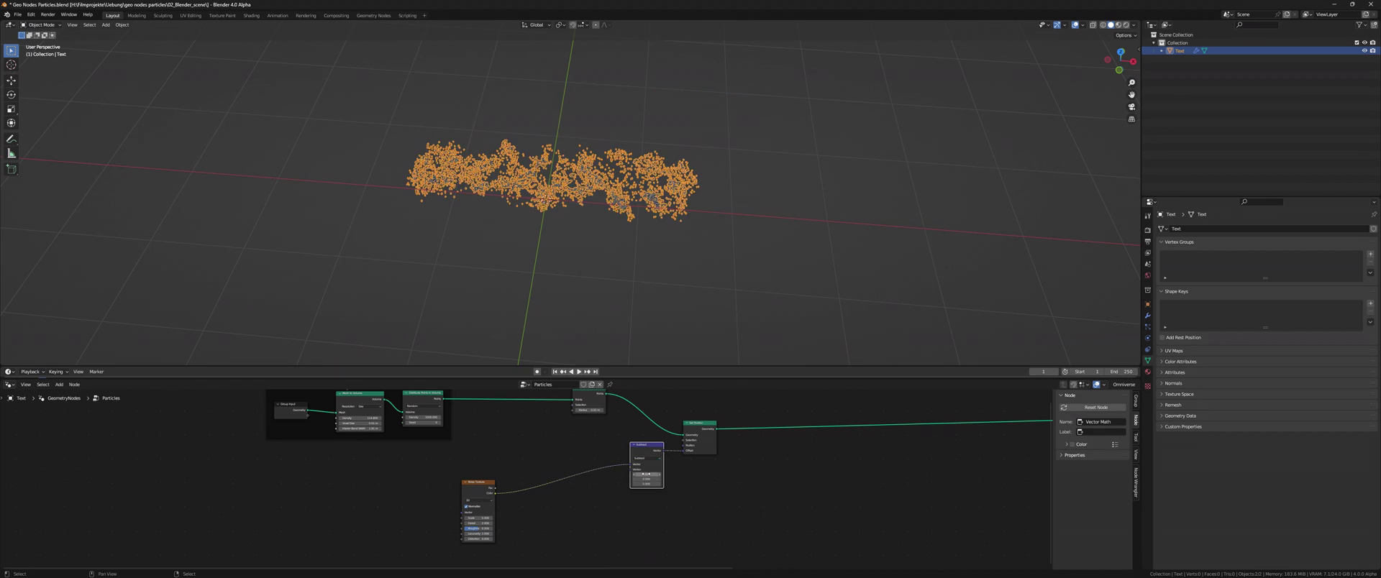
Feed Position through a Vector Math Add into the Noise Texture's Vector input.
key("shift+a")
type("position")
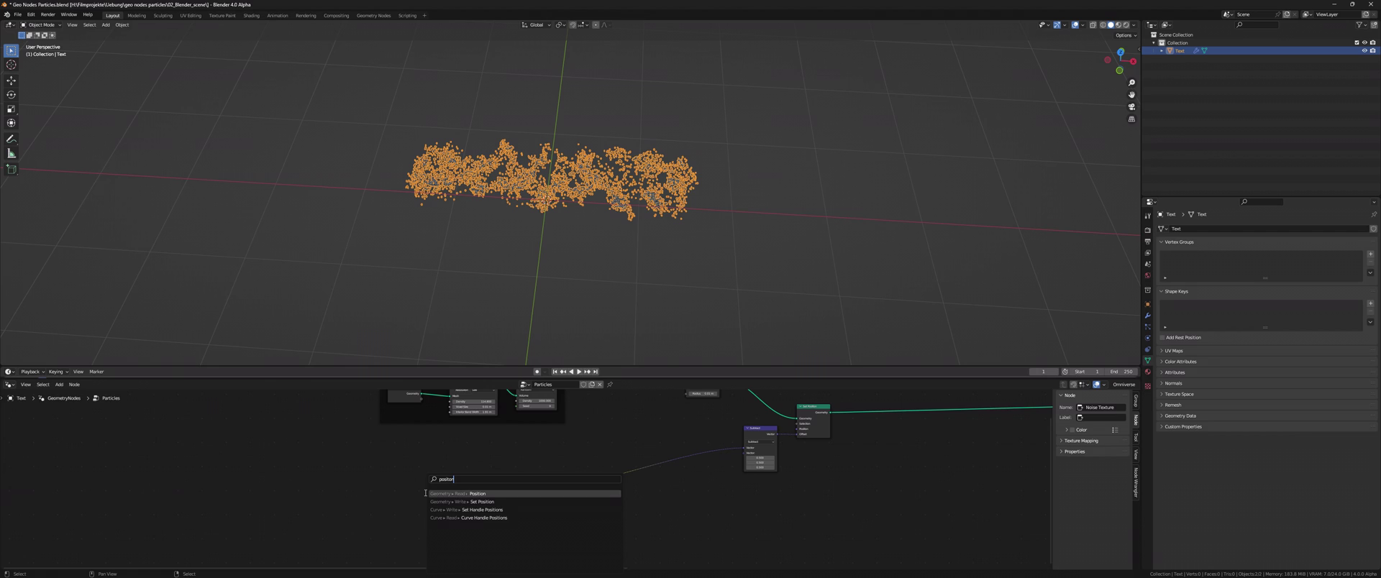
key("Return")
key("shift+a")
type("vector math")
key("Return")
left_click(392, 507)
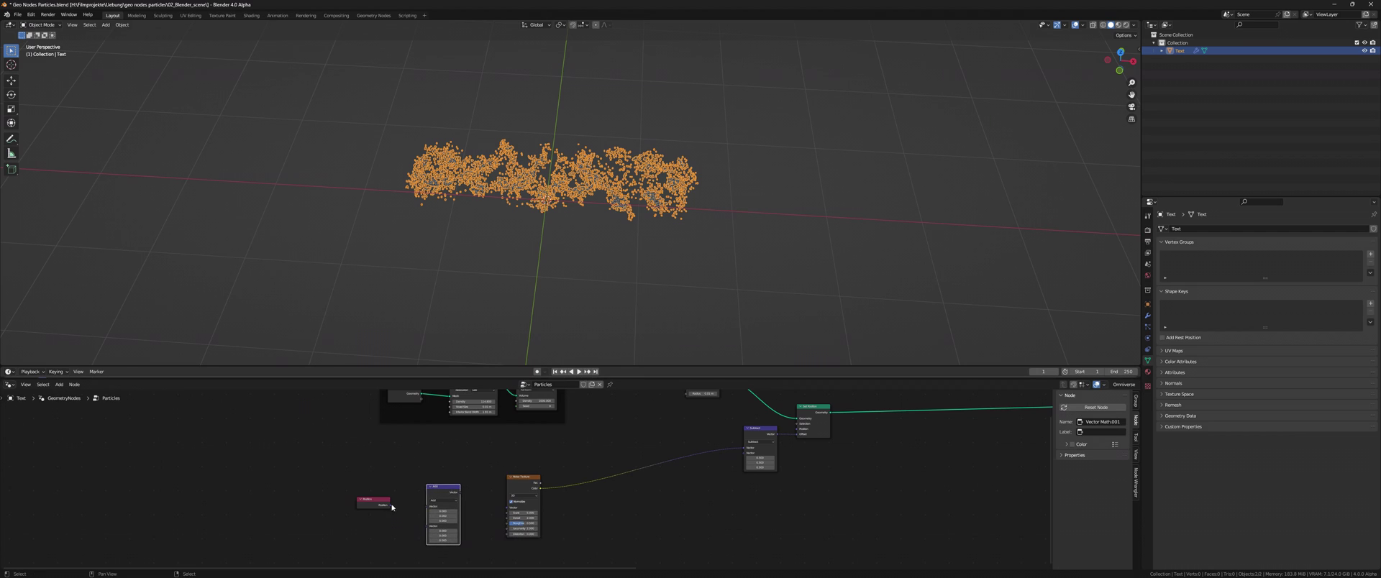
left_click_drag(391, 506, 507, 507)
middle_click_drag(580, 303, 577, 262)
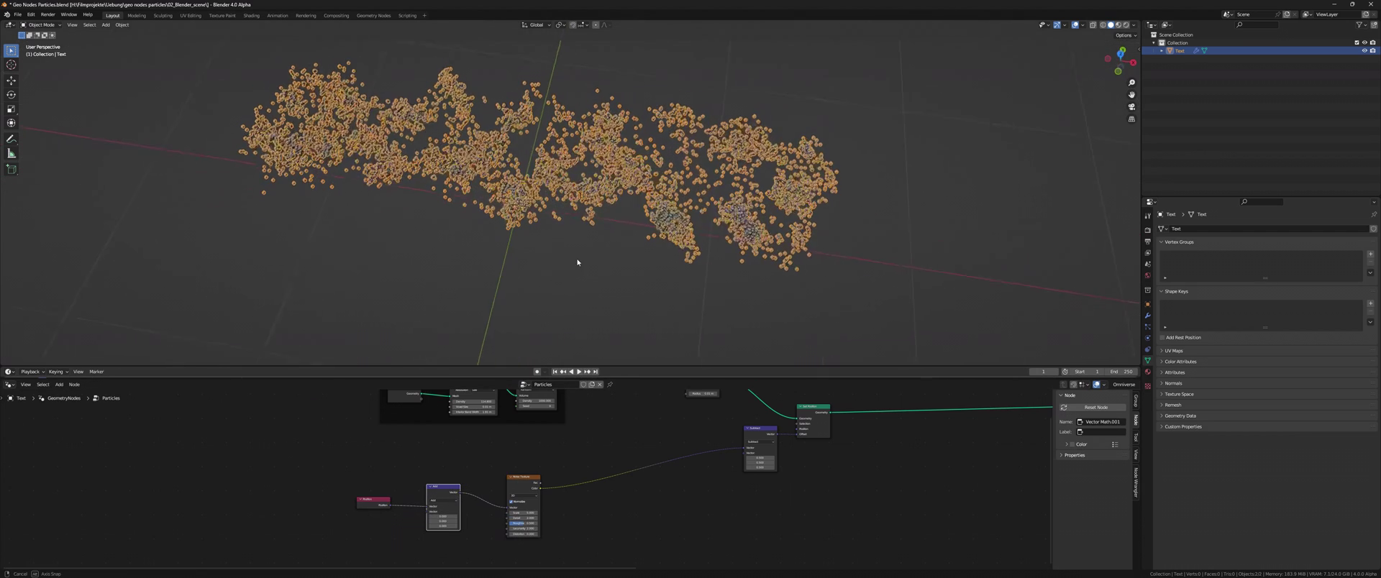
Insert a Vector Math Modulo of 0.2 into the position chain.
key("shift+a")
type("modulo")
key("Return")
left_click(375, 444)
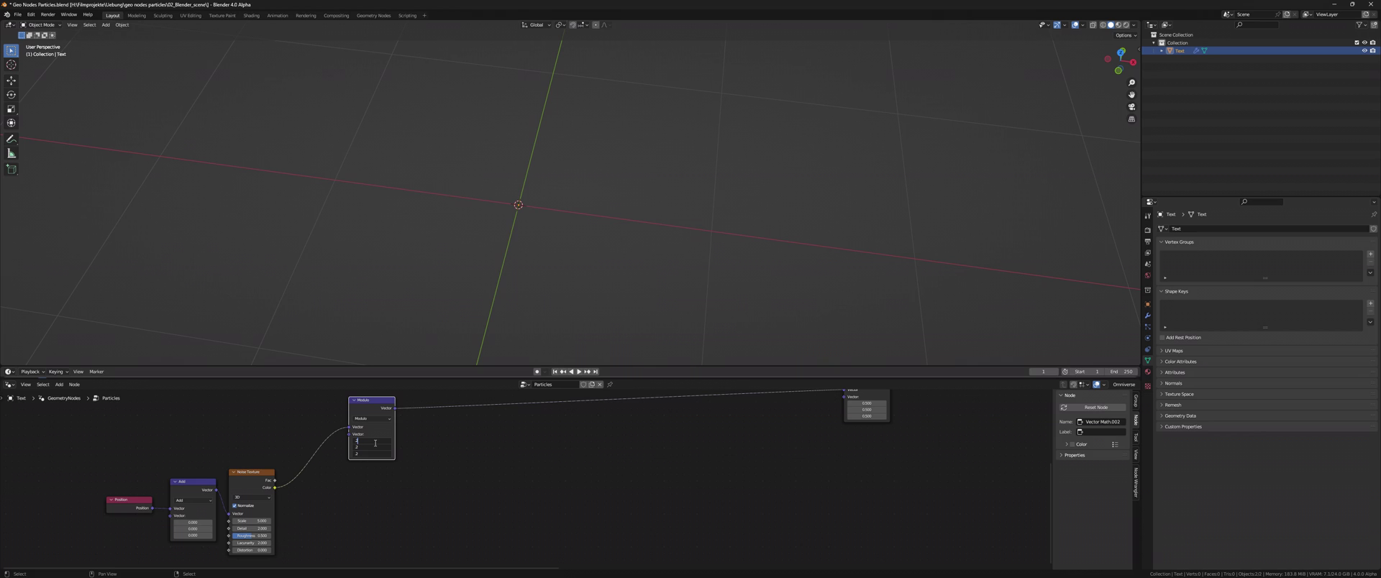
key("Return")
Wire the Modulo result into a Separate XYZ node and add a Combine XYZ node.
mouse_move(395, 408)
left_mouse_down()
mouse_move(432, 436)
mouse_move(533, 451)
mouse_move(798, 416)
left_mouse_up()
key("Return")
key("shift+a")
key("Return")
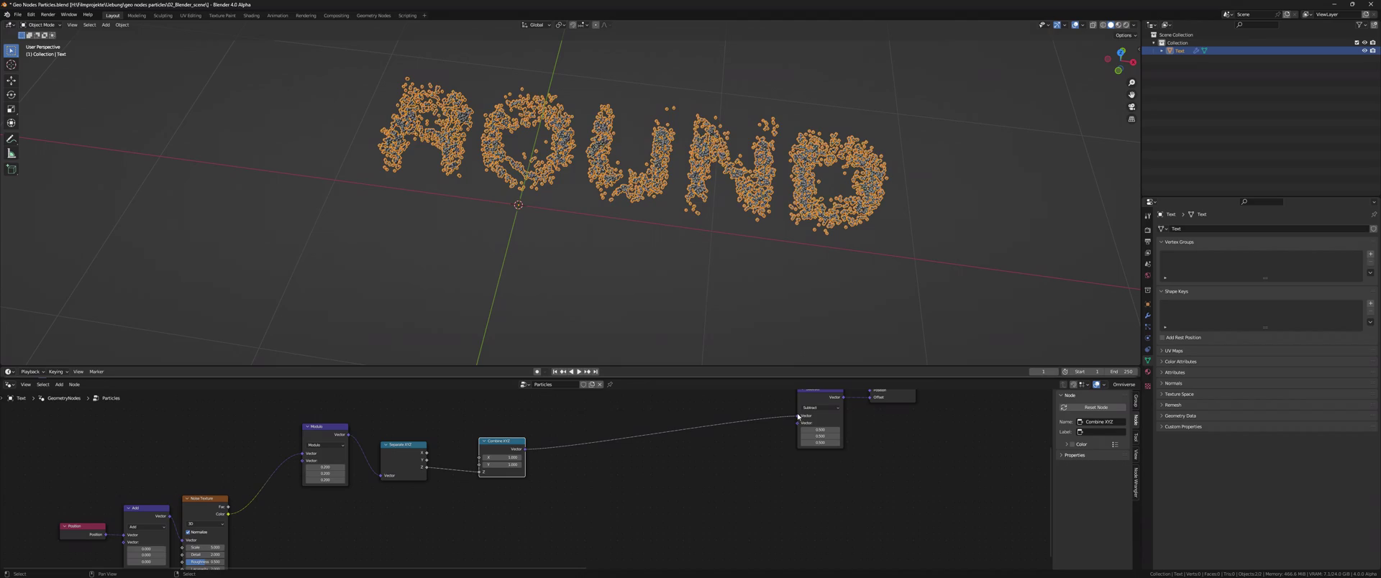
Lower the noise Scale to 0.8 and the point radius to 0.002 m.
mouse_move(716, 321)
middle_mouse_down()
mouse_move(701, 296)
mouse_move(647, 274)
middle_mouse_up()
middle_click_drag(215, 546, 308, 488)
mouse_move(308, 490)
left_mouse_down()
mouse_move(338, 490)
mouse_move(288, 490)
left_mouse_up()
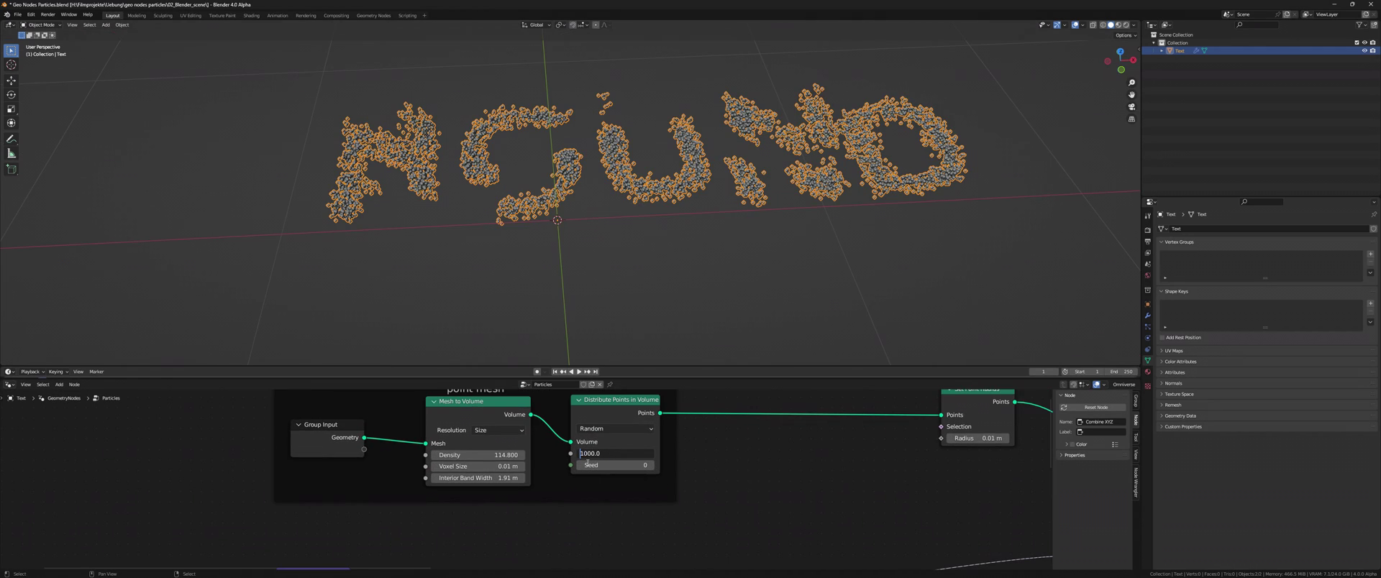
middle_click_drag(664, 480, 331, 498)
left_click_drag(633, 458, 619, 458)
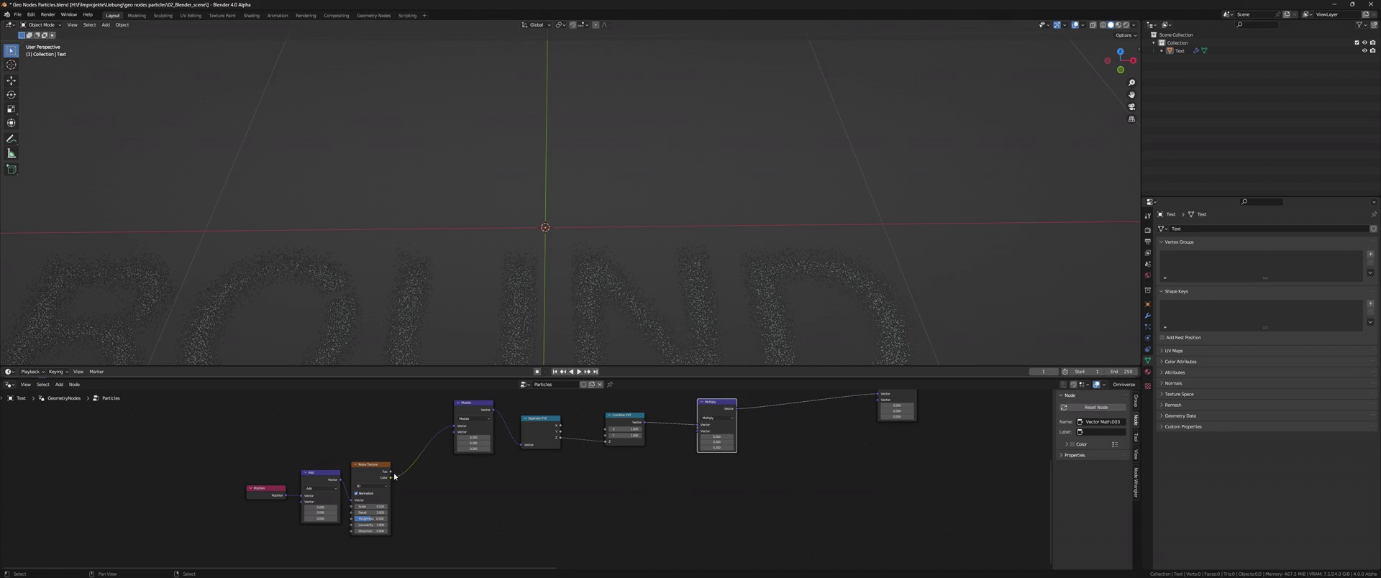
Insert a Math Multiply of 6.27 on the Z link and adjust the Subtract values.
middle_click_drag(648, 292, 633, 309)
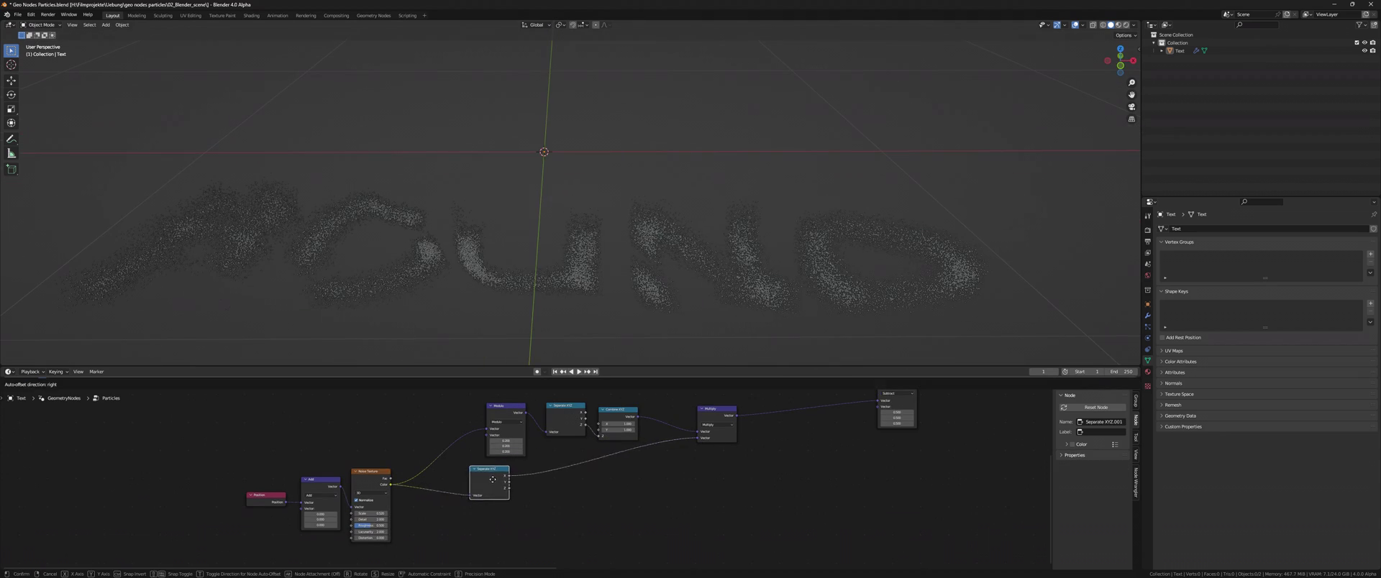
key("shift+a")
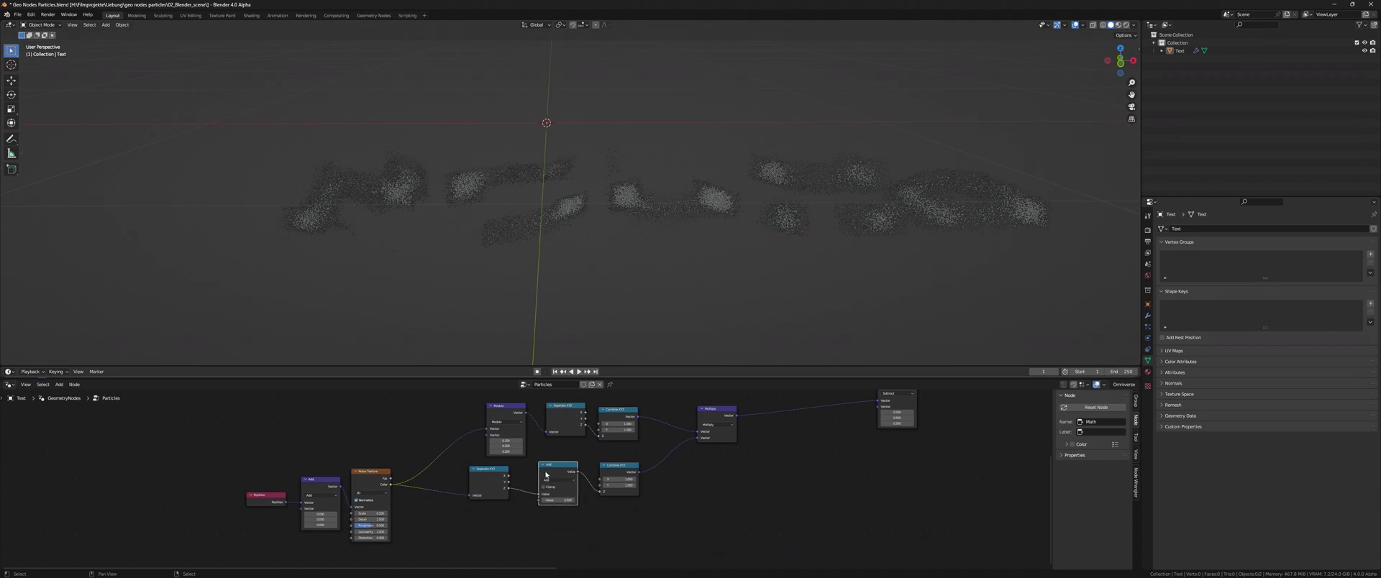
left_click(558, 489)
left_click_drag(558, 500, 619, 500)
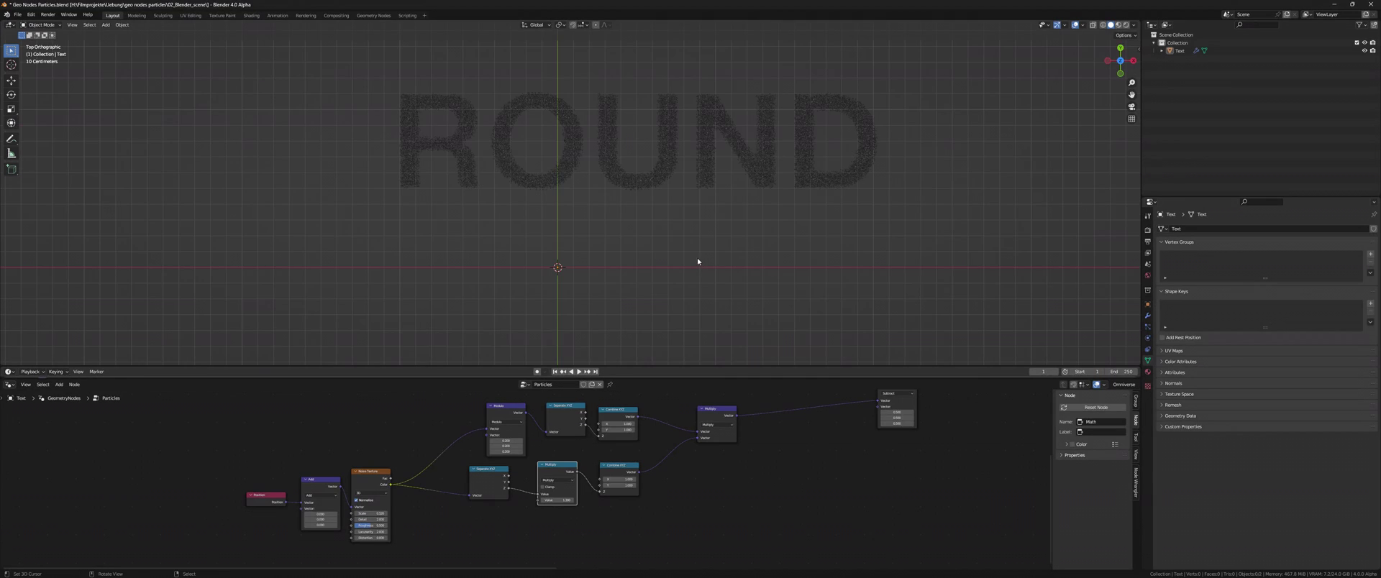
middle_click_drag(744, 420, 663, 441)
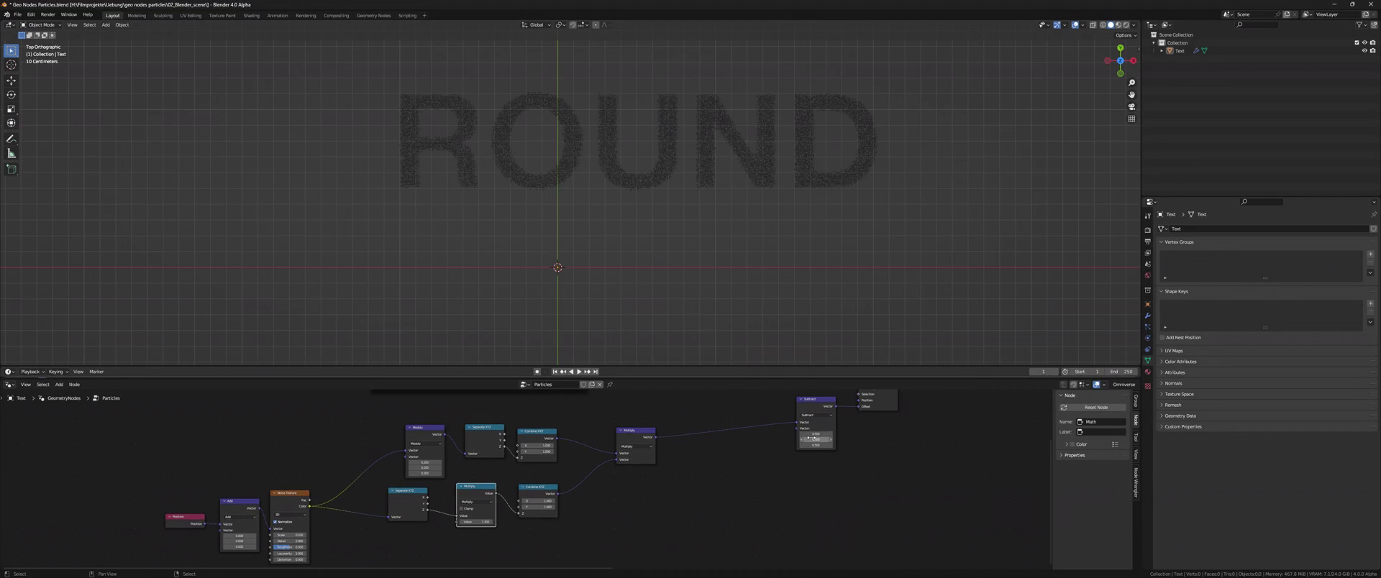
left_click_drag(816, 434, 816, 445)
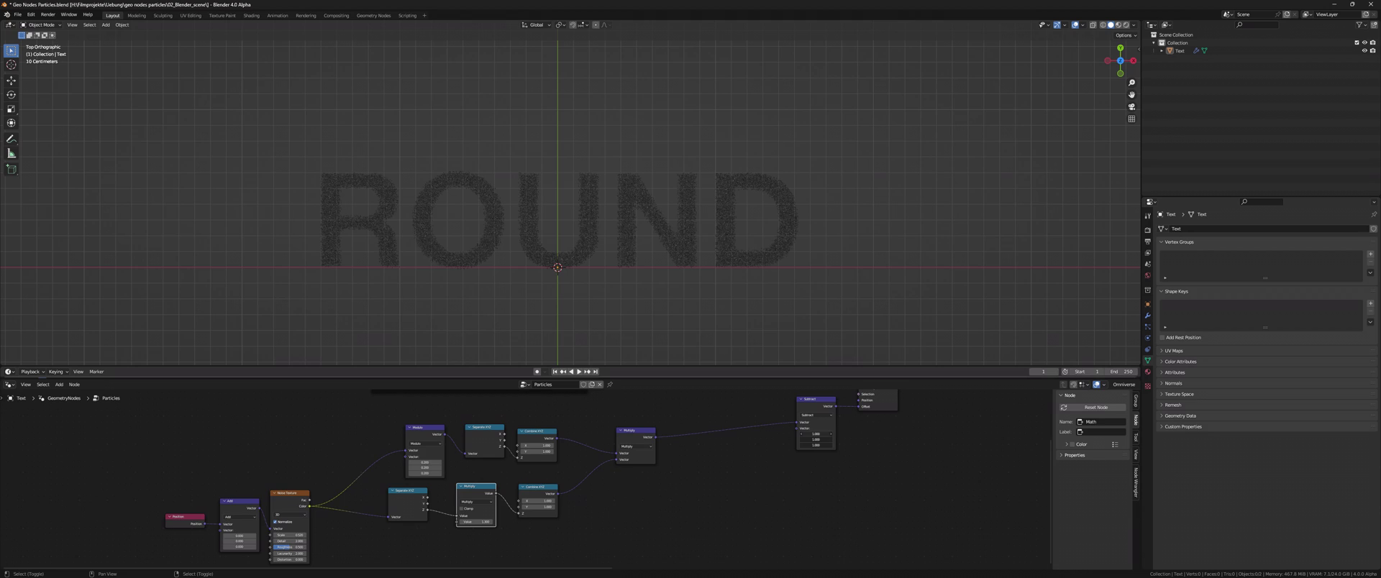
Box-select the noise nodes, frame them with Ctrl+J, and label the frame 'Text form'.
left_click_drag(309, 438, 673, 539)
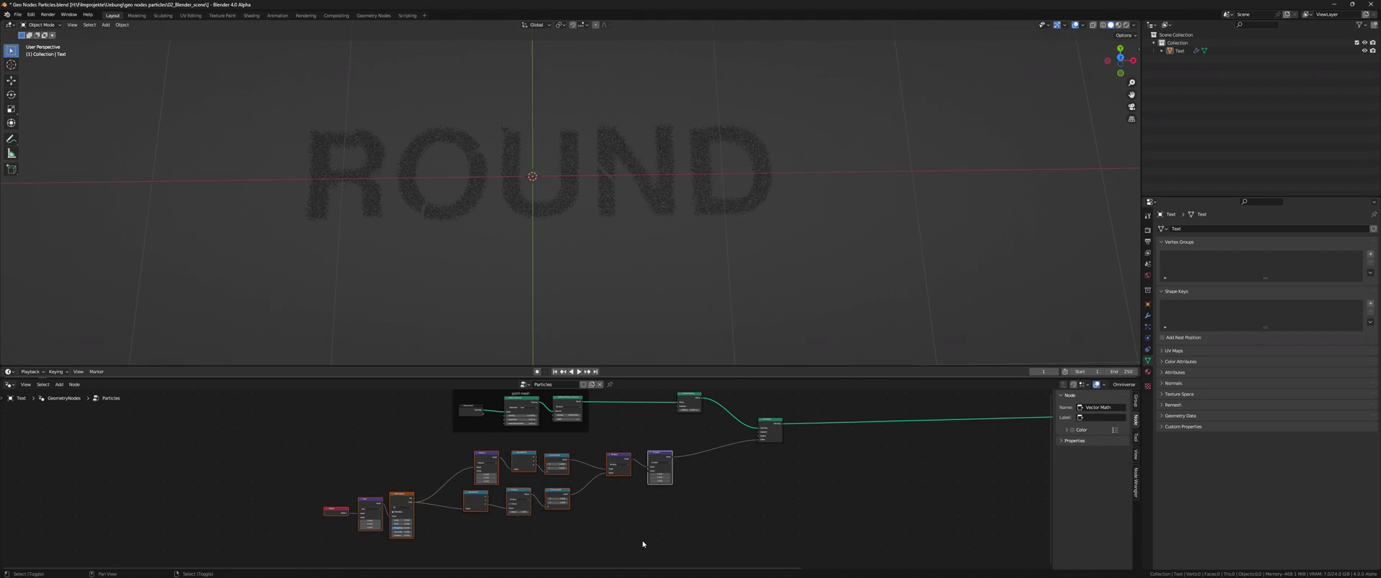
key("ctrl+j")
type("Text")
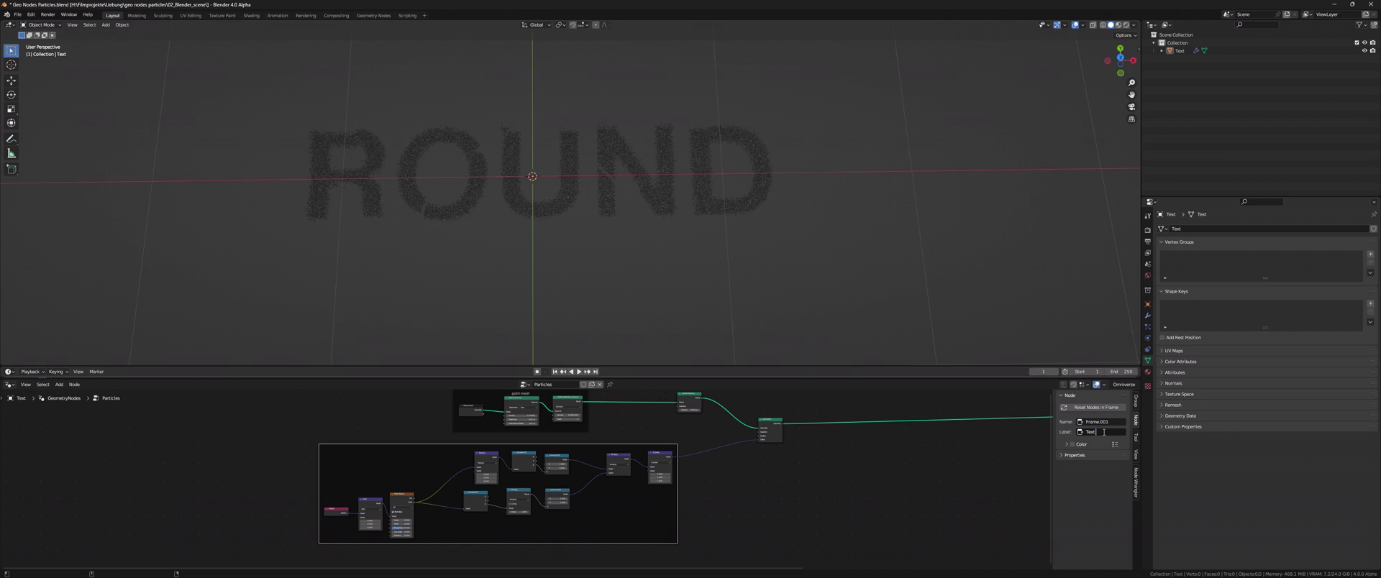
type("form")
key("Return")
key("shift+a")
Add a widened Simulation Zone before Group Output with a Set Position node inside it.
left_click(691, 489)
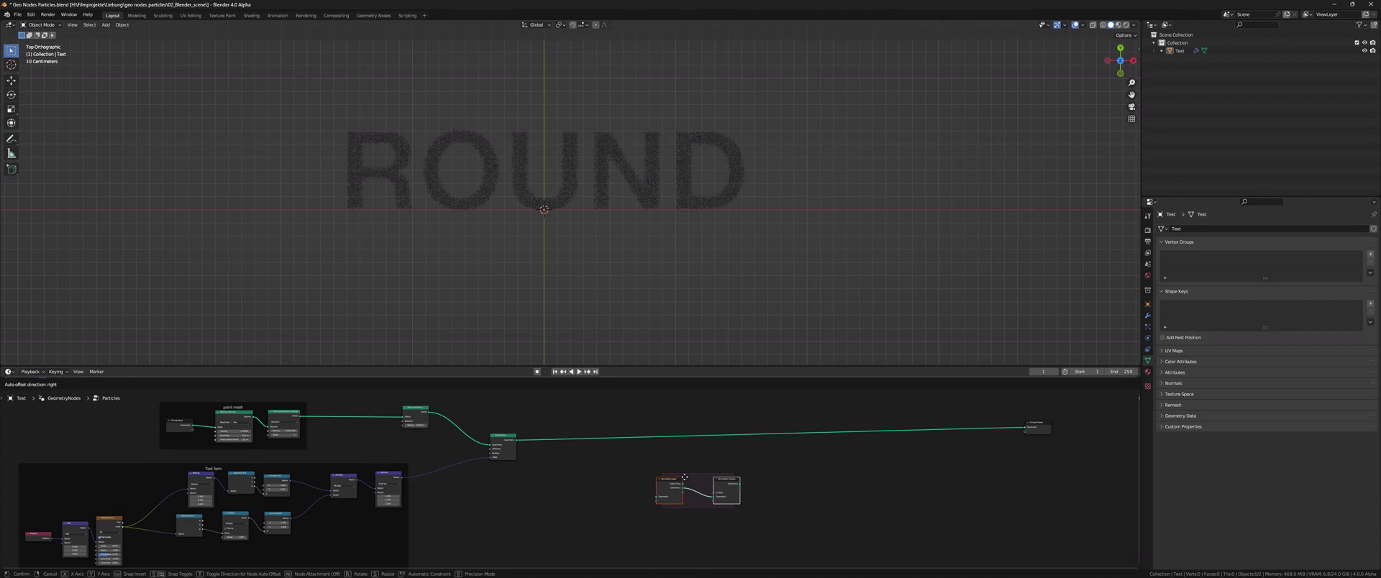
left_click(685, 424)
left_click_drag(517, 439, 656, 444)
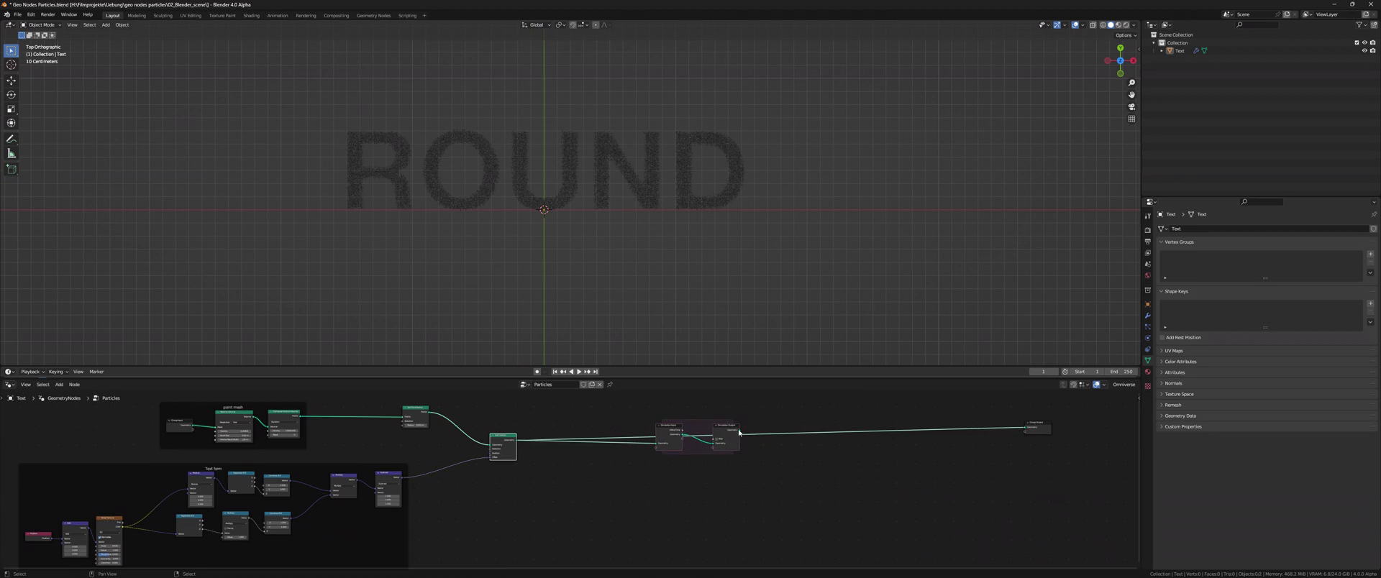
left_click_drag(740, 430, 1027, 431)
scroll(1027, 432, "down", 3)
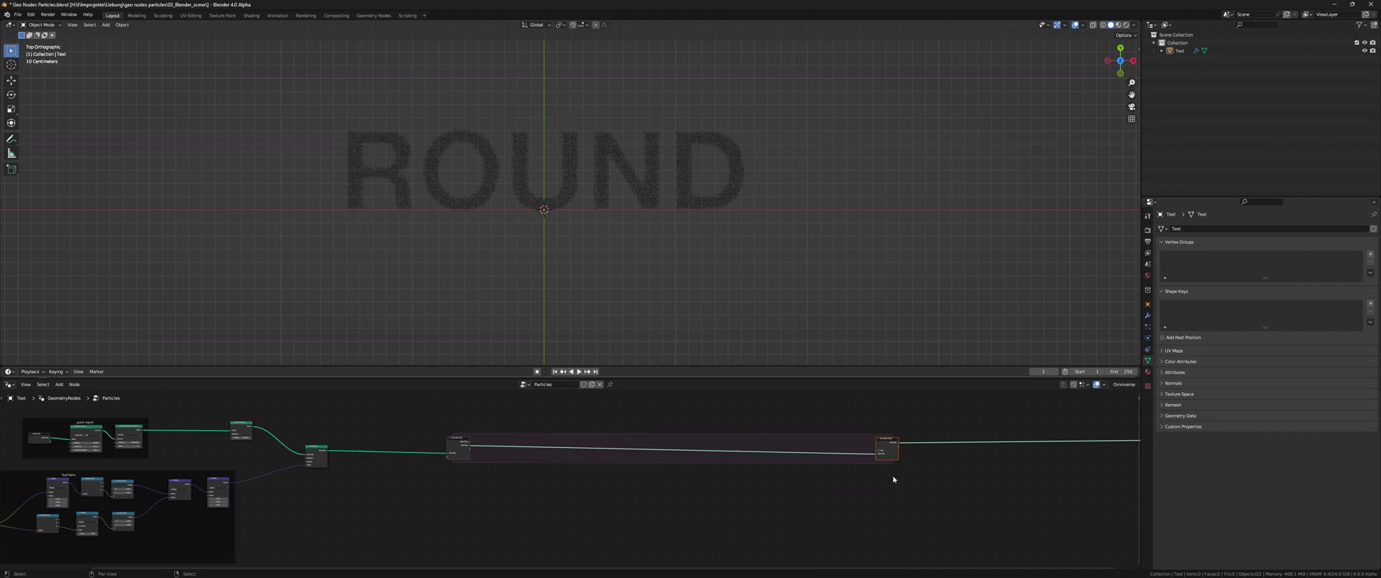
scroll(600, 473, "up", 3)
key("shift+a")
type("set positio")
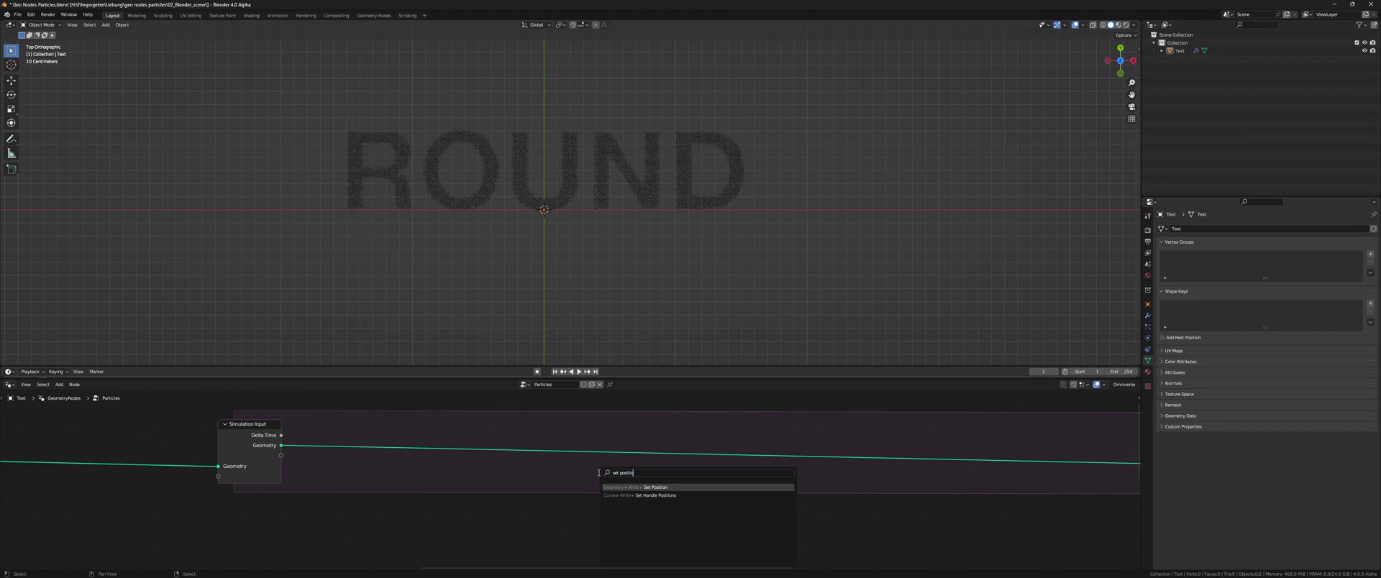
key("Return")
left_click(596, 445)
Drive the Set Position Offset with a Noise Texture sampled at the Position input.
scroll(596, 445, "down", 2)
key("shift+a")
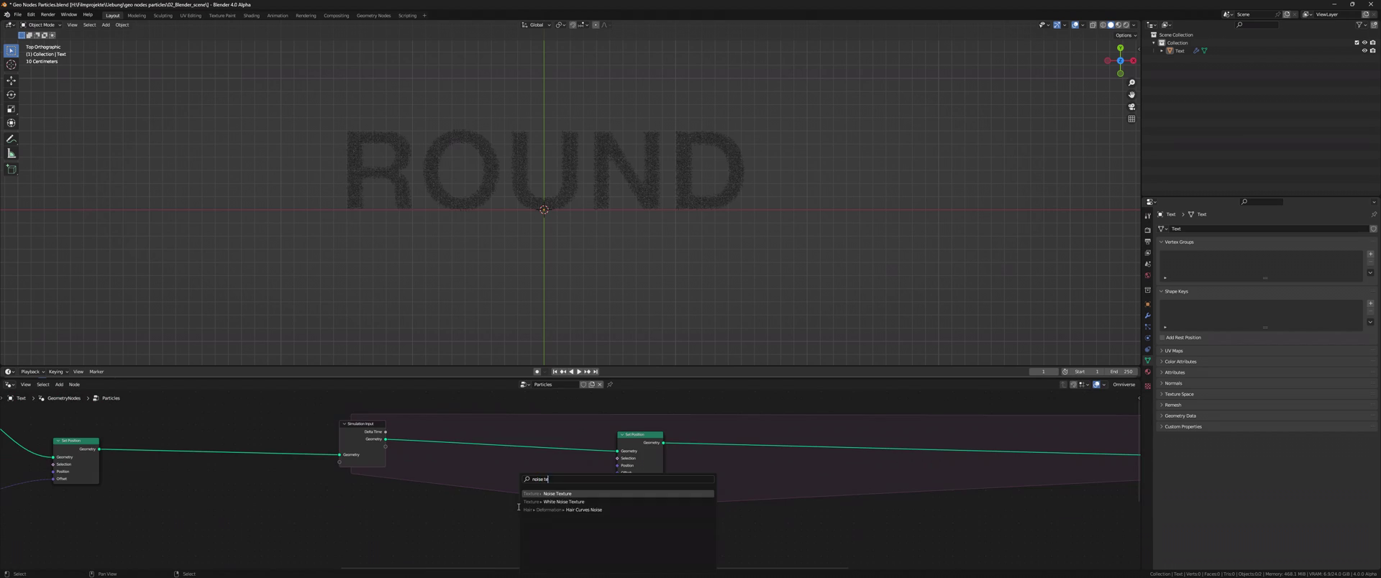
type("noise")
key("Return")
left_click_drag(545, 507, 617, 472)
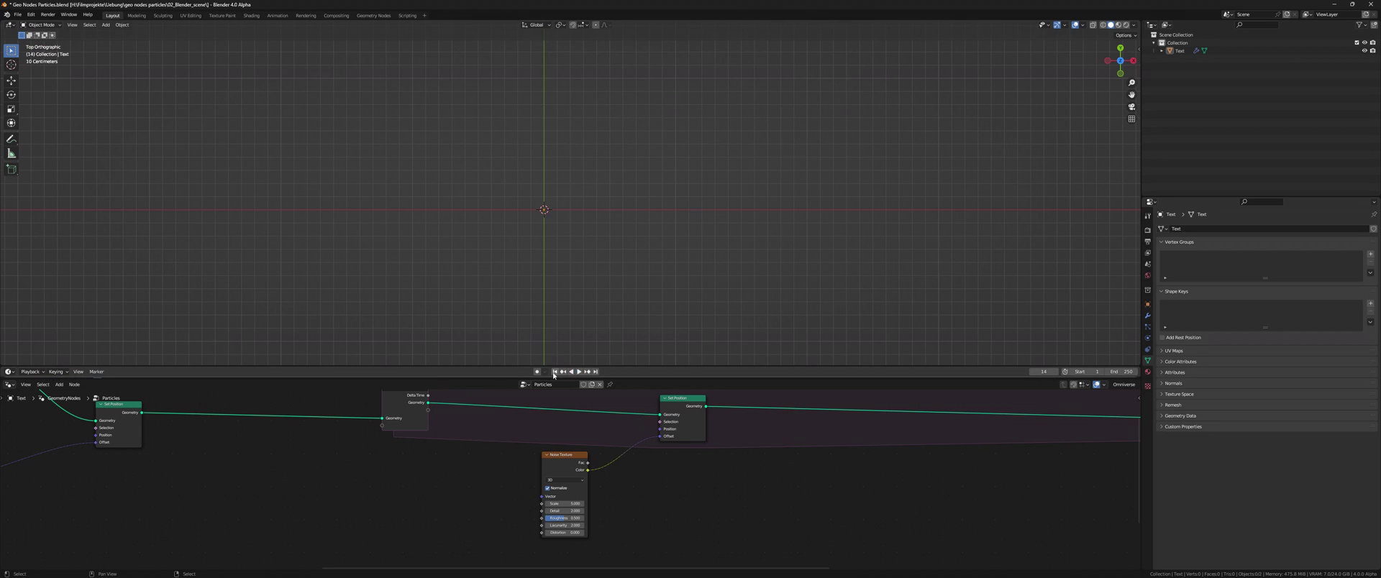
key("shift+a")
type("positio")
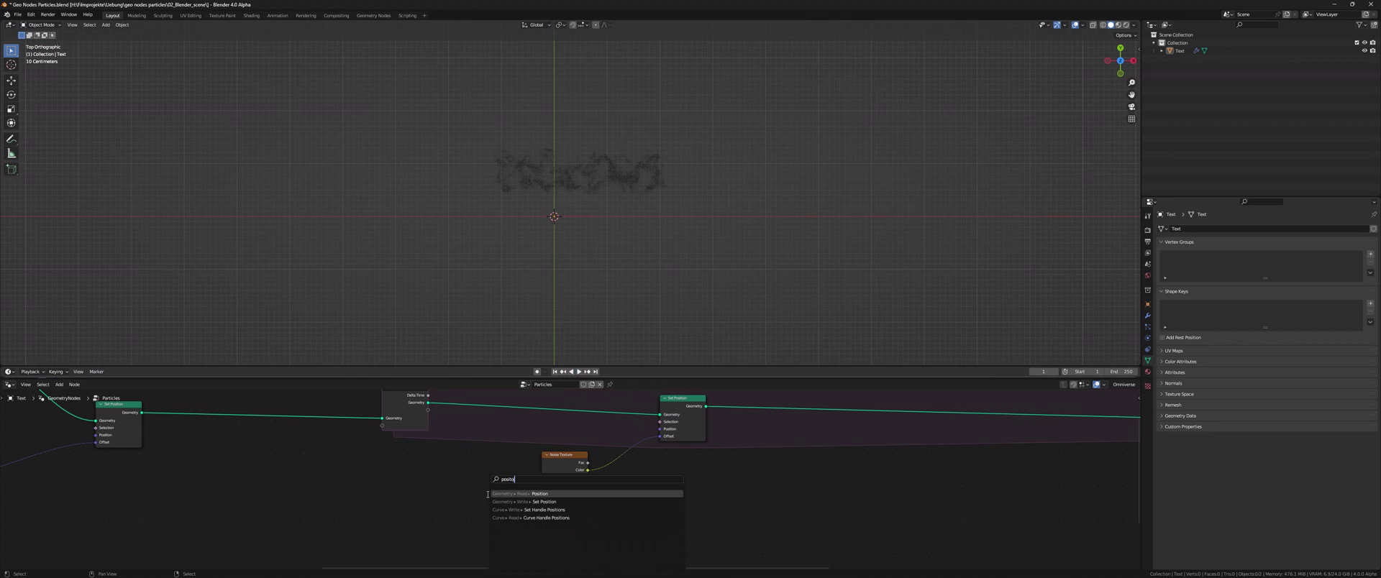
left_click(488, 495)
left_click_drag(512, 497, 543, 497)
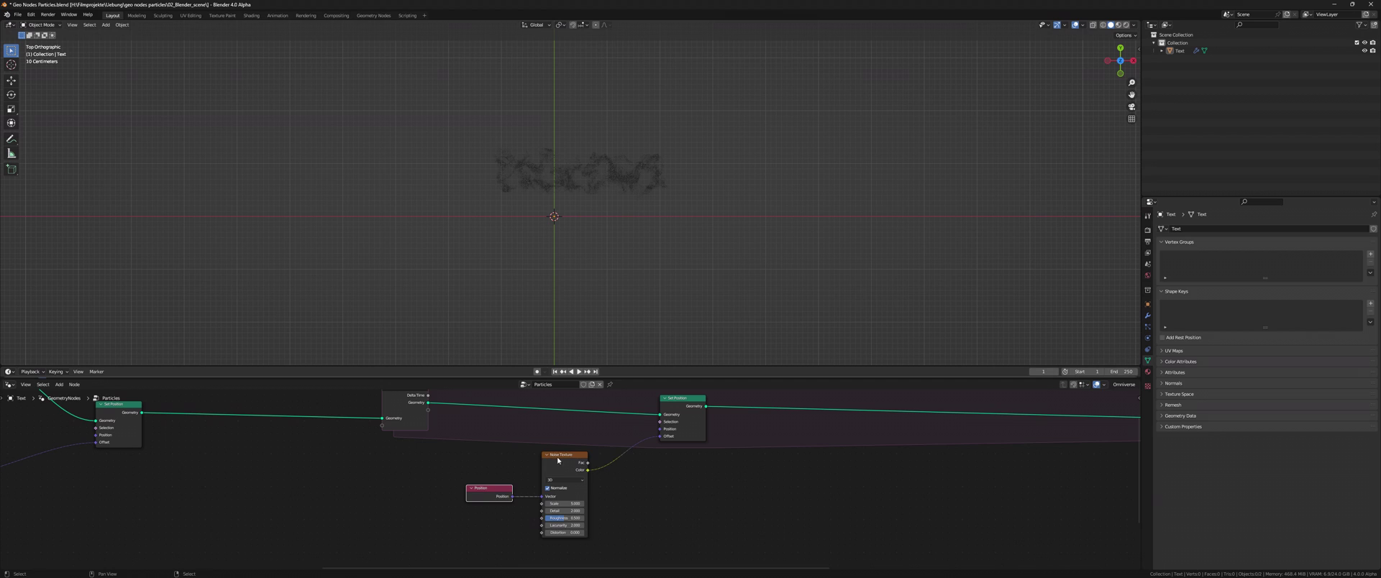
key("g")
left_click(509, 507)
Centre the noise with a vector Subtract of 0.5, then add a duplicate set to Scale.
key("shift+a")
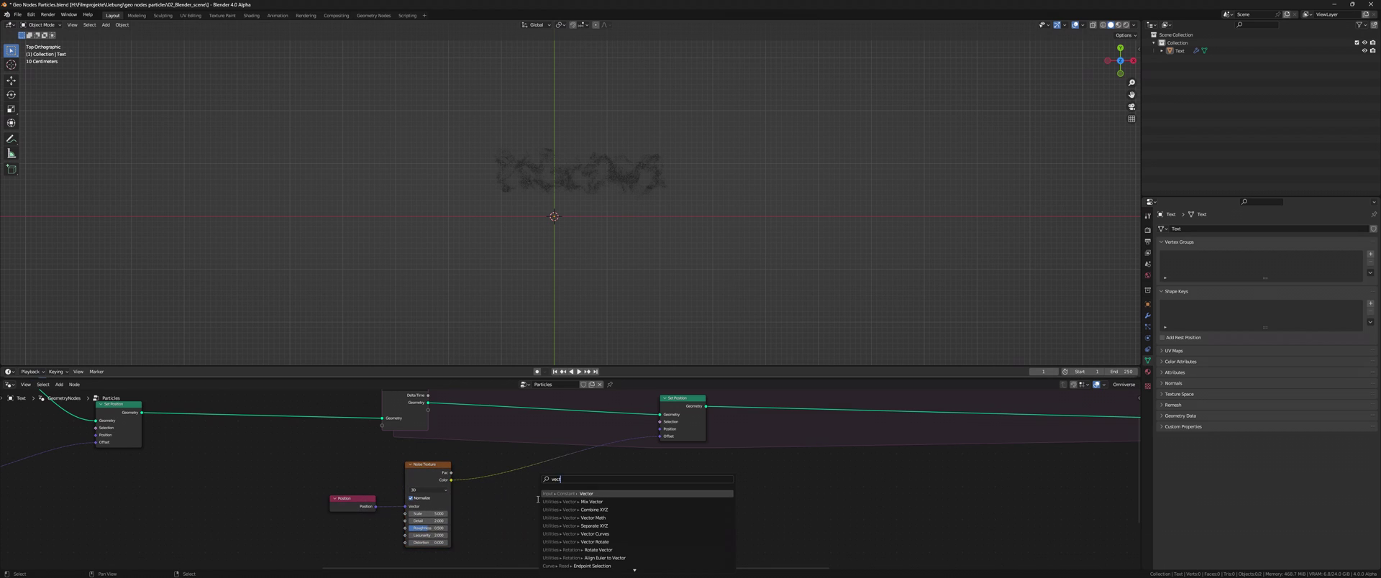
type("vector add")
key("Return")
left_click(477, 461)
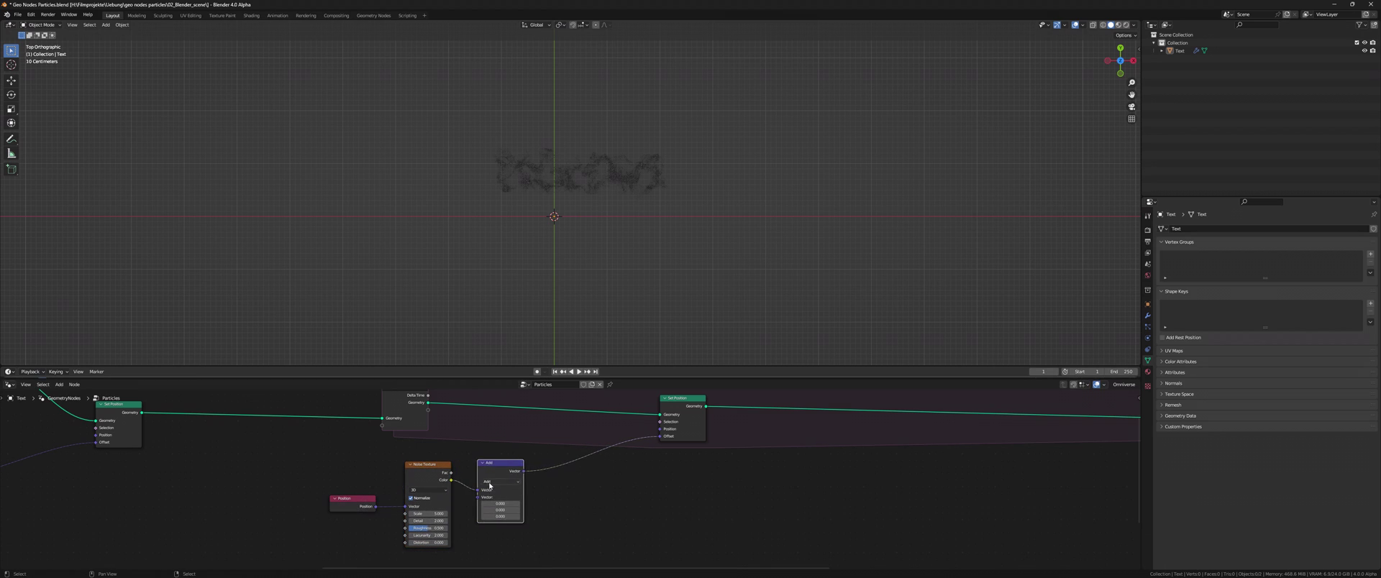
left_click(500, 482)
left_click(496, 384)
left_click_drag(496, 503, 497, 517)
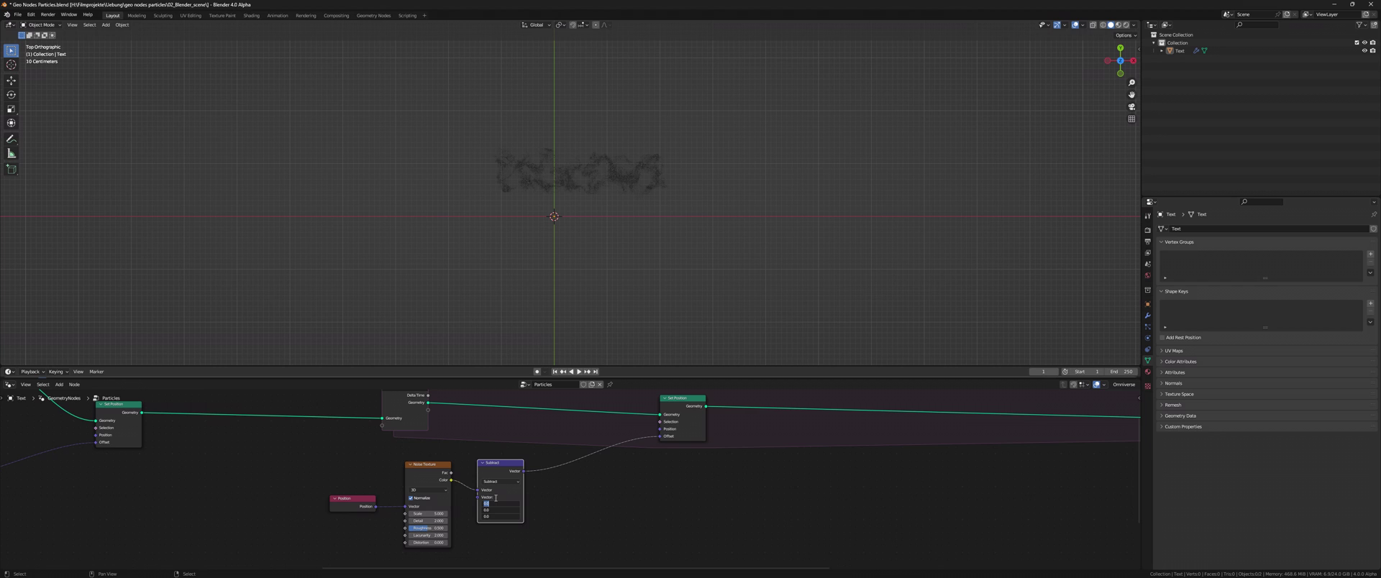
type("0.5")
key("Return")
key("shift+d")
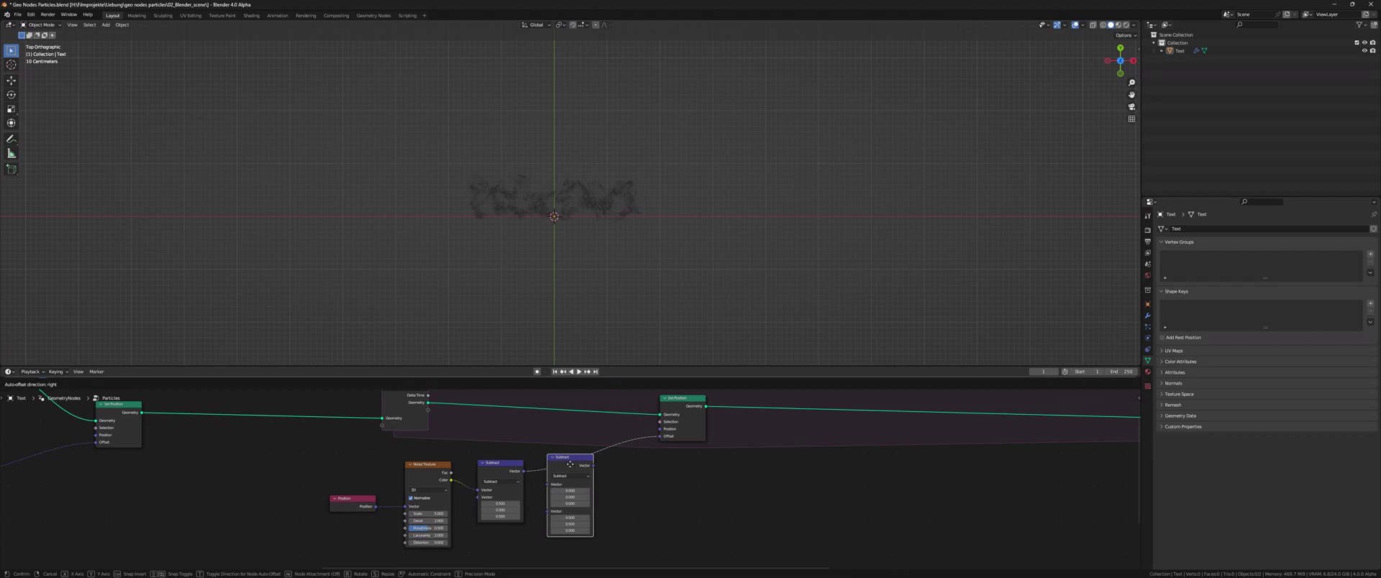
left_click(572, 467)
left_click(576, 468)
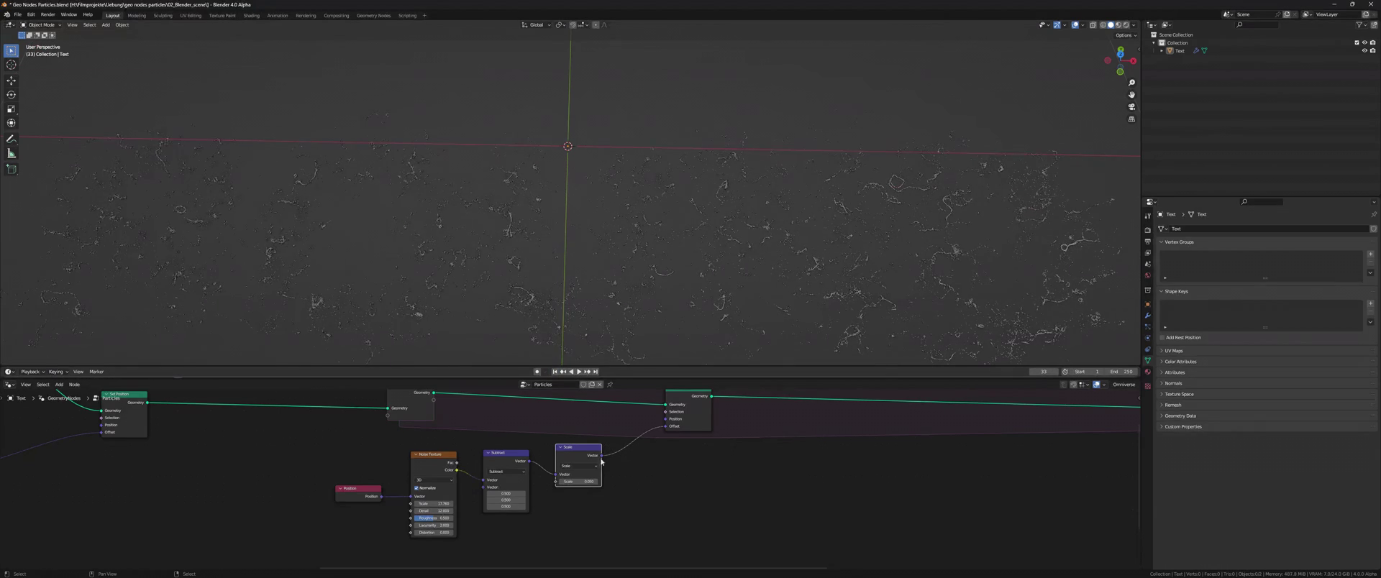
Confirm the scale value and wrap the noise nodes in a frame moved lower.
key("Return")
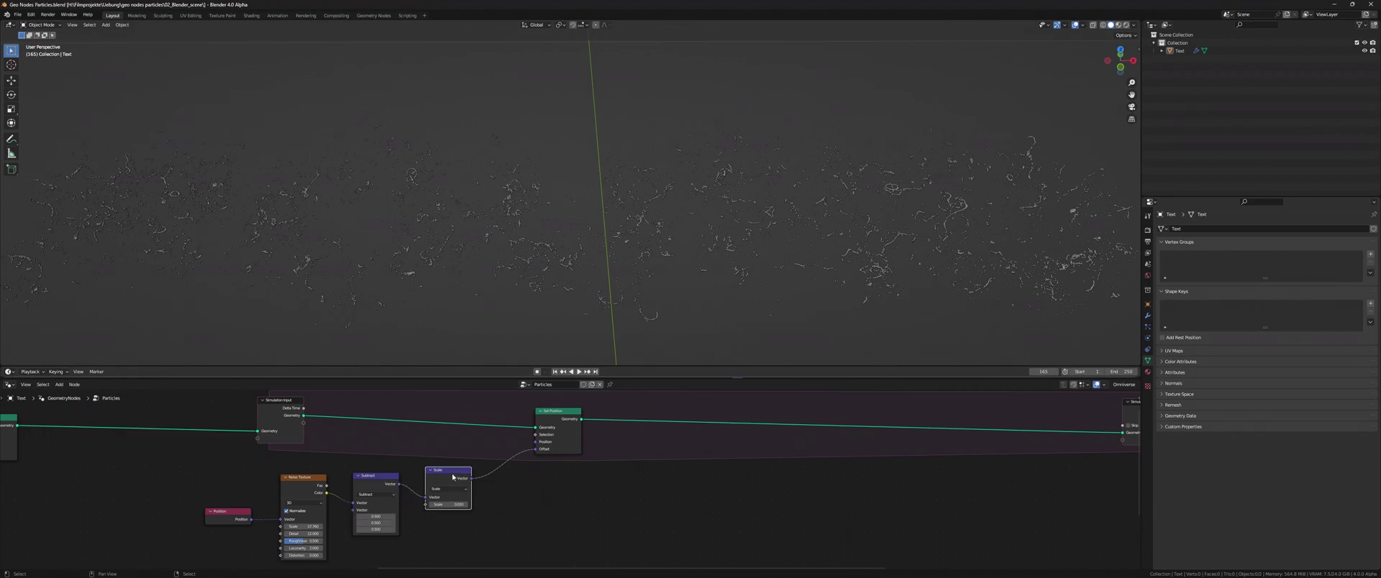
key("ctrl+j")
left_click_drag(506, 429, 521, 514)
left_click(521, 514)
scroll(521, 514, "down", 3)
Add Set Position and Merge by Distance nodes, feeding the noise-displaced geometry into Merge.
key("shift+a")
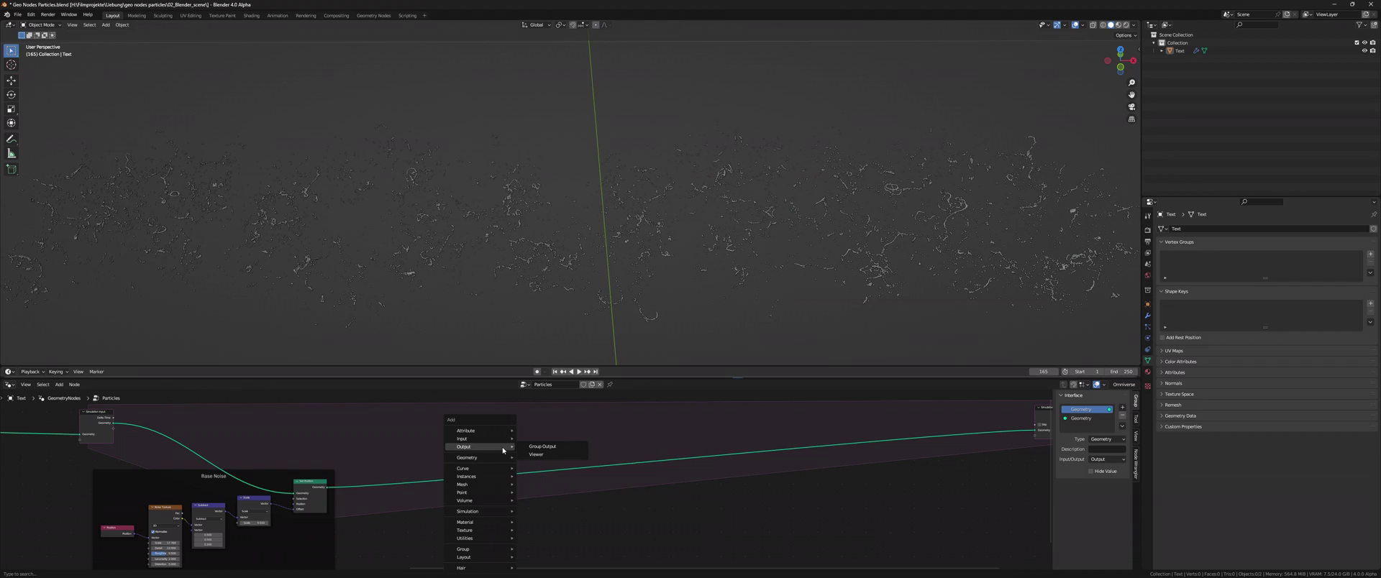
type("set pos")
key("Return")
left_click(626, 450)
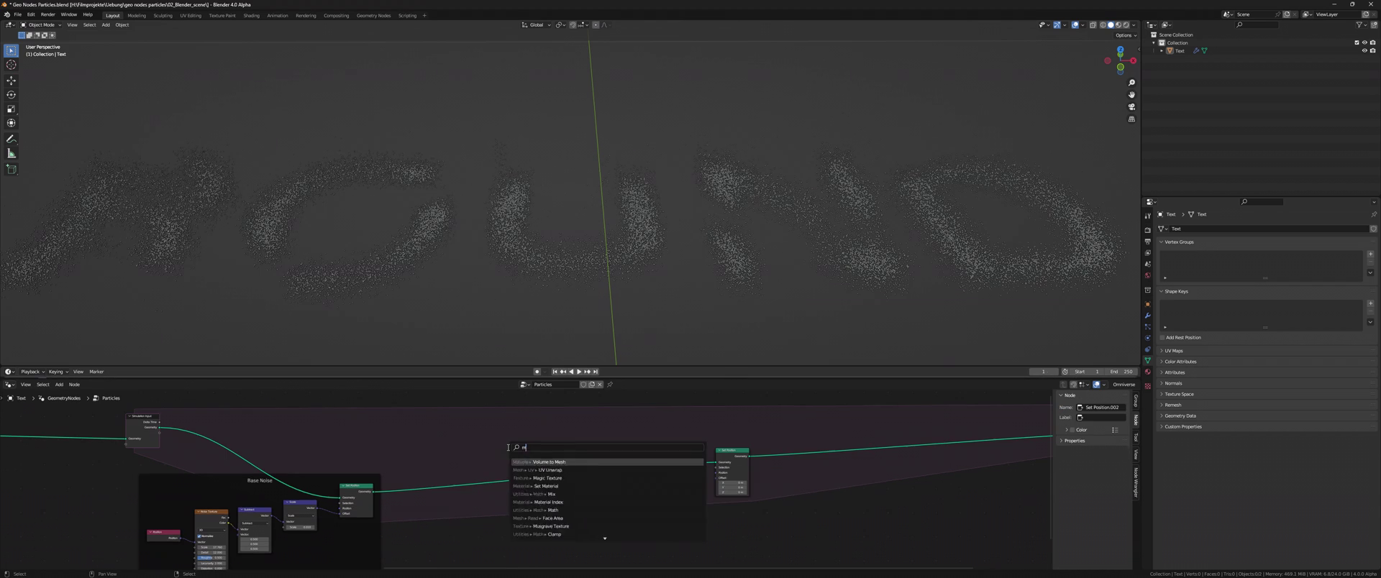
type("erge")
key("Return")
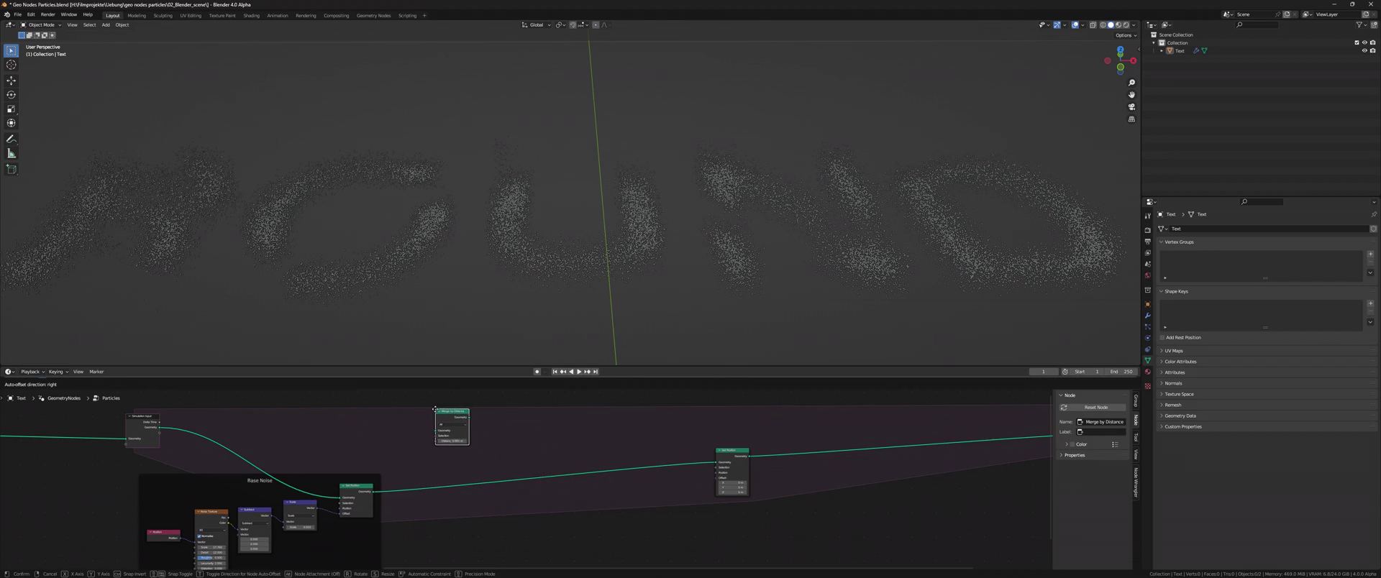
left_click(433, 413)
left_click(373, 499)
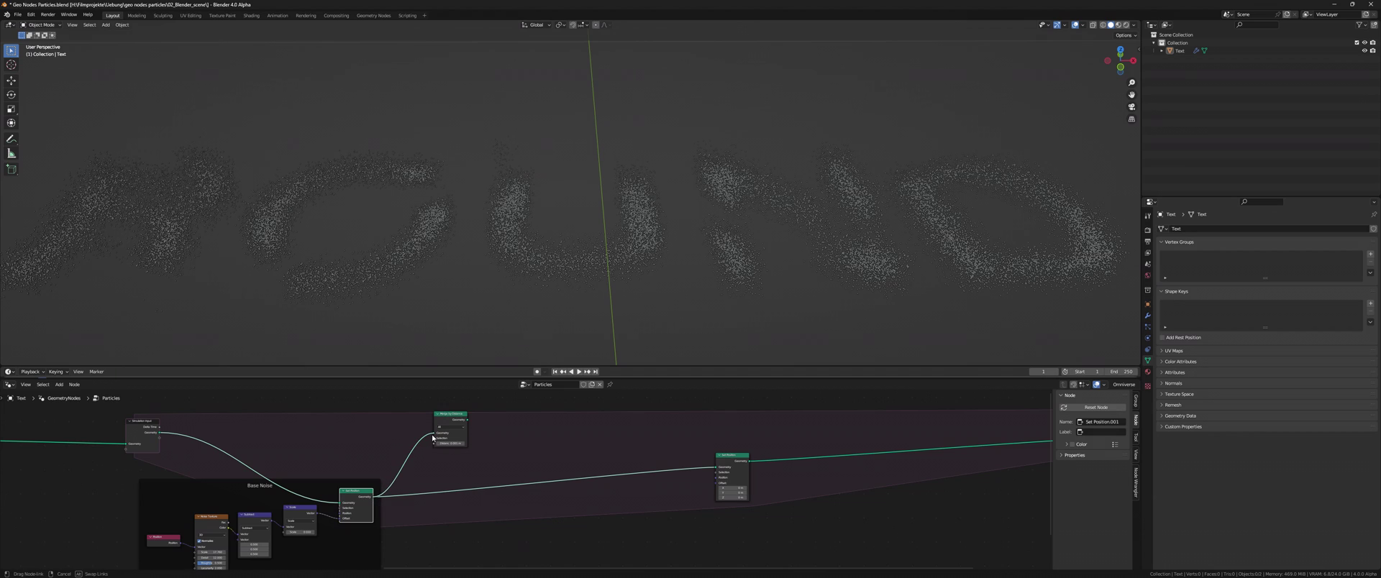
left_click_drag(433, 438, 435, 434)
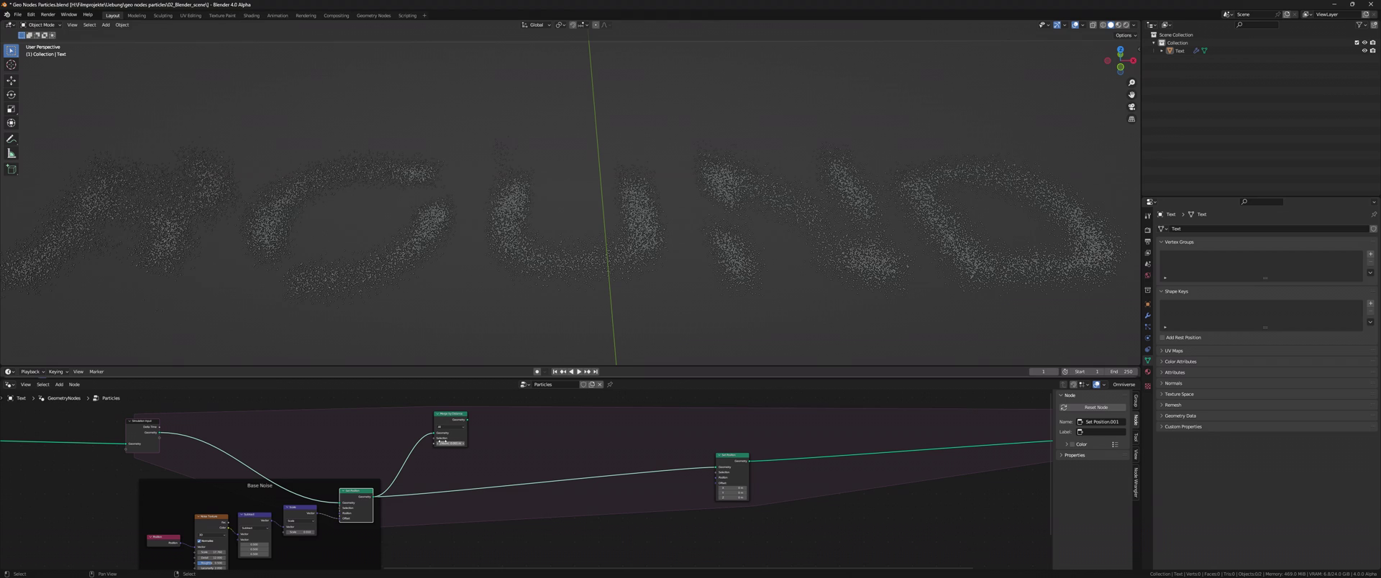
scroll(449, 441, "up", 2)
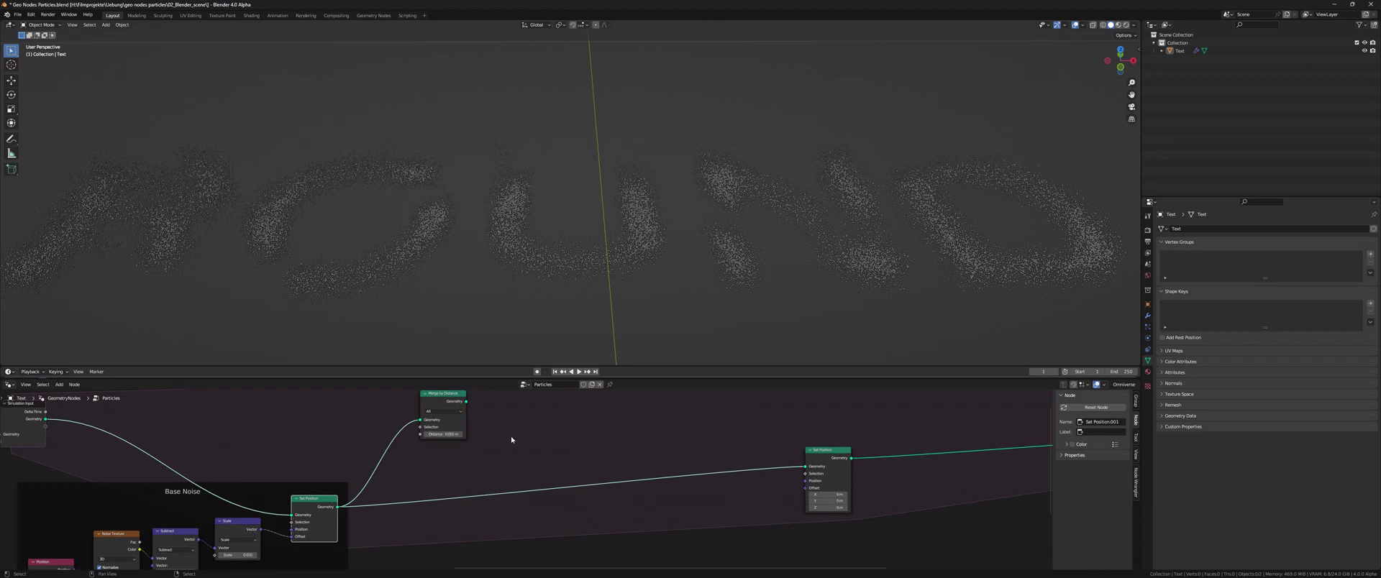
Add a Geometry Proximity node set to Points, targeting the merged geometry, plus a Position node.
middle_click_drag(536, 439, 487, 456)
key("shift+a")
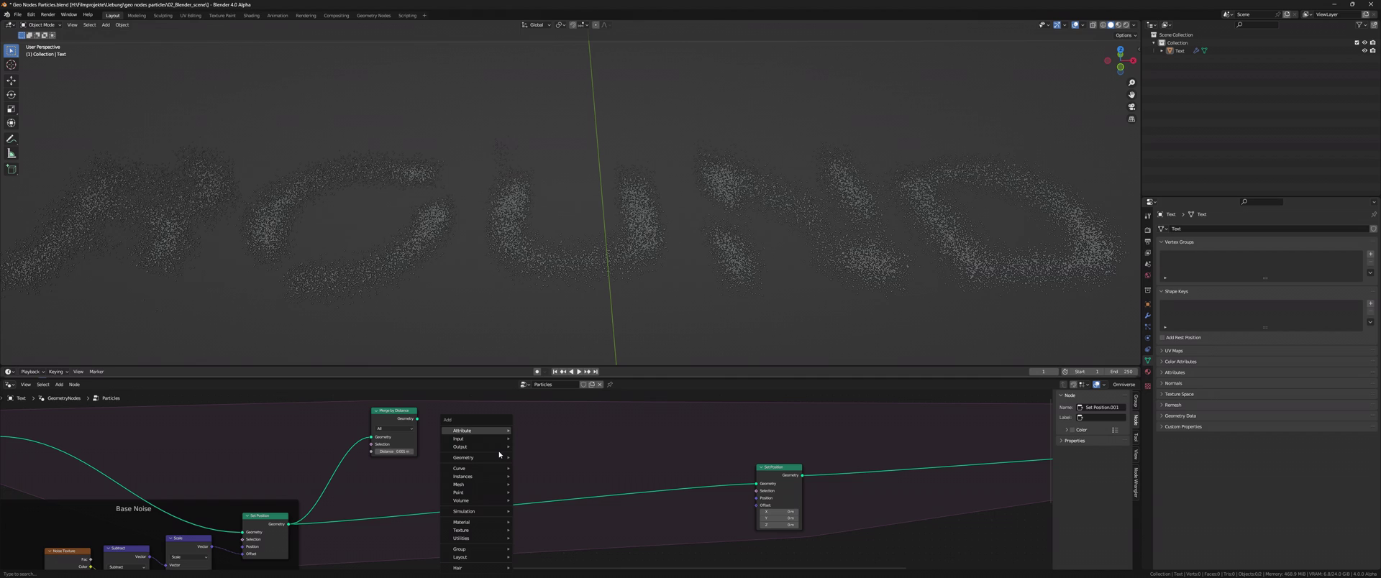
type("geometr")
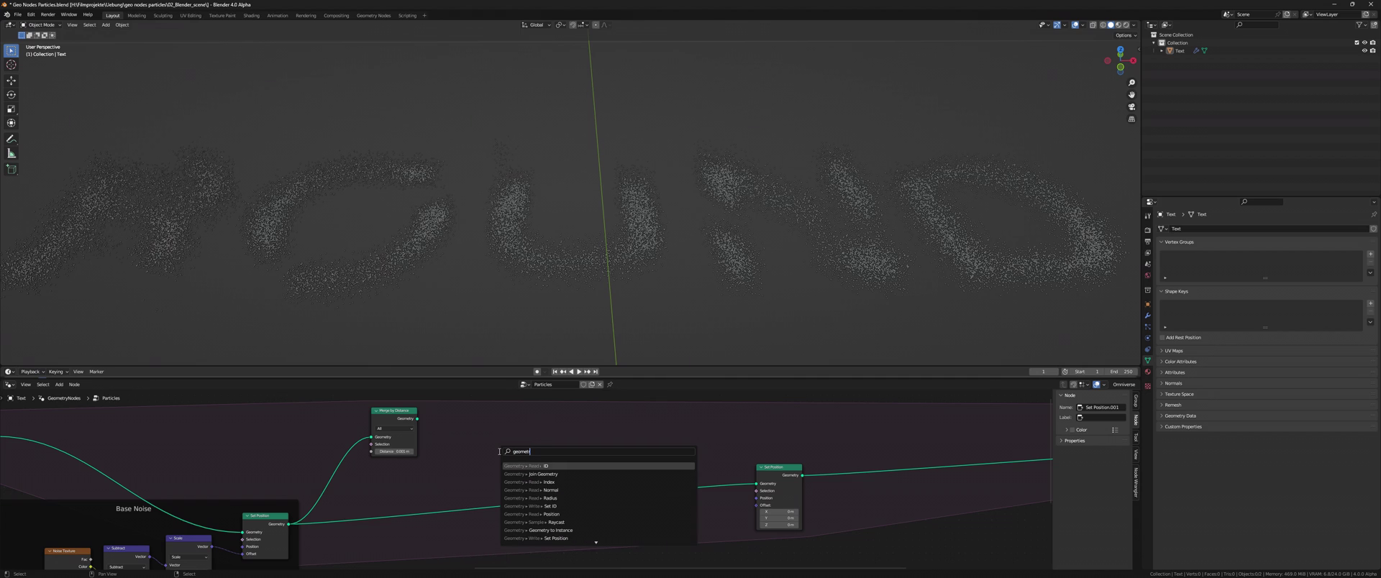
type(" prox")
key("Return")
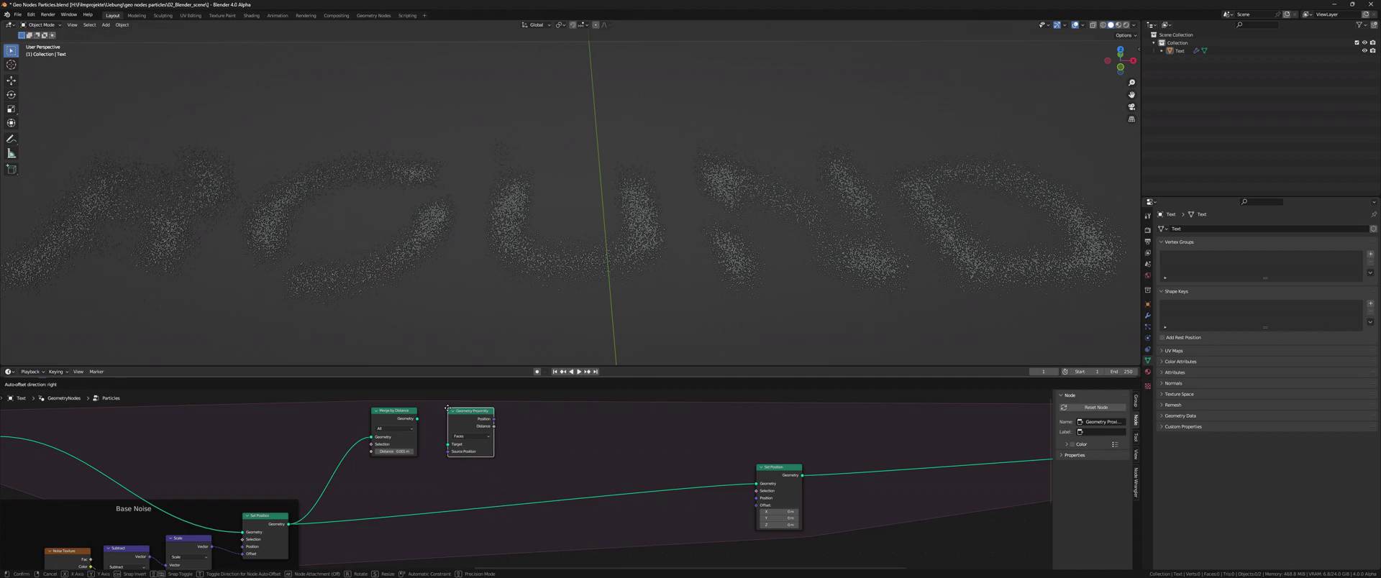
left_click(449, 409)
left_click_drag(417, 419, 448, 444)
key("shift+a")
type("pos")
key("Return")
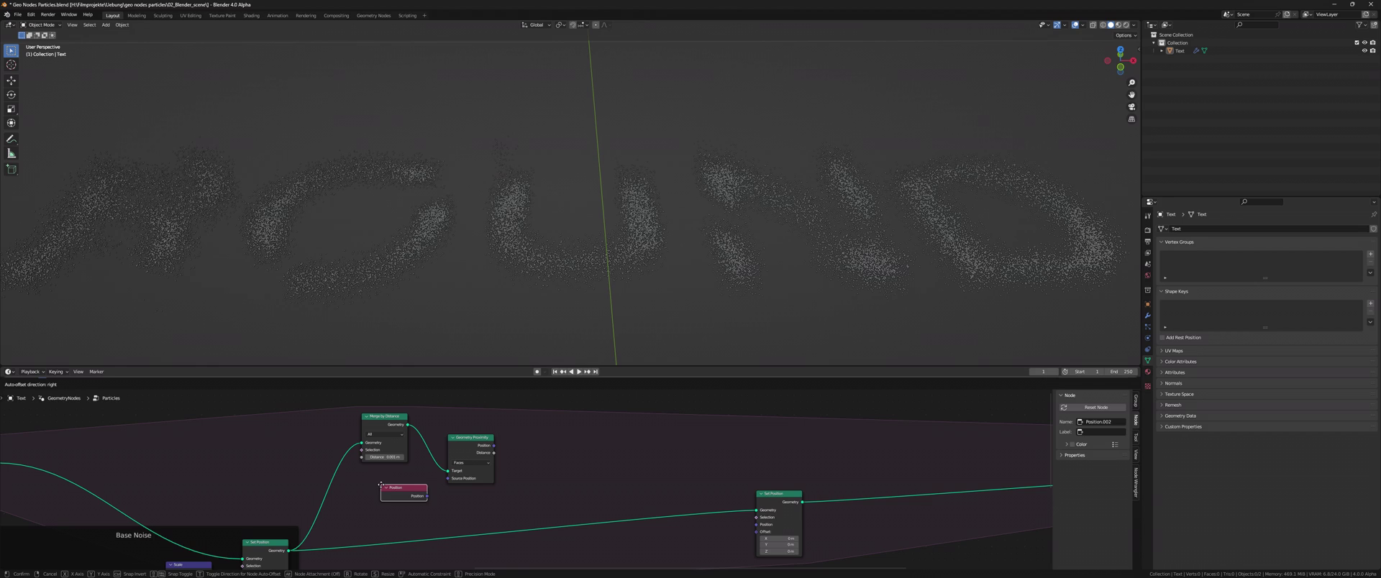
left_click(381, 484)
left_click(471, 464)
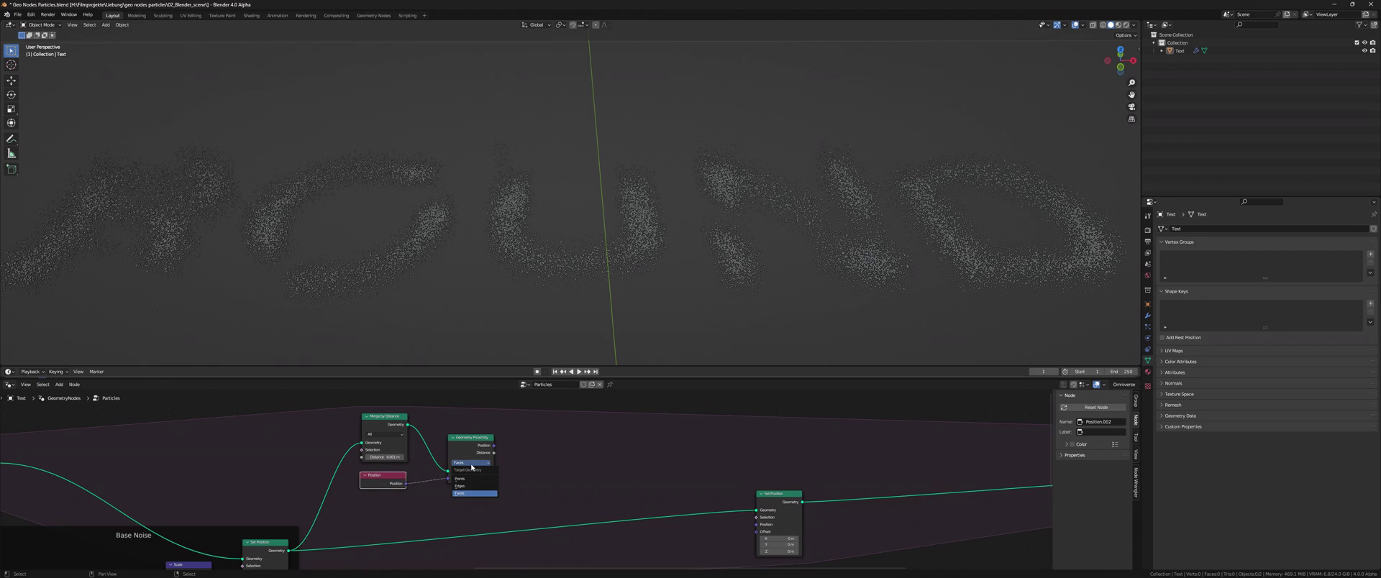
left_click(478, 479)
Subtract the particle Position from the proximity Position with a vector Subtract node.
key("shift+a")
type("vector add")
key("Return")
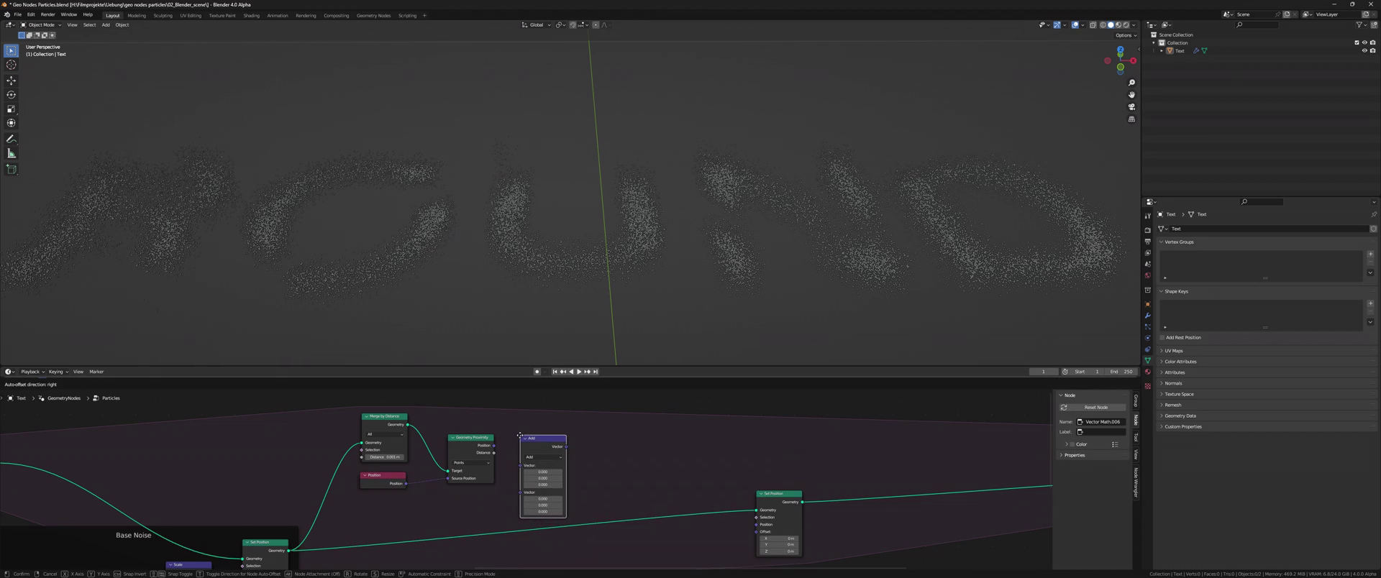
left_click(521, 438)
left_click(535, 457)
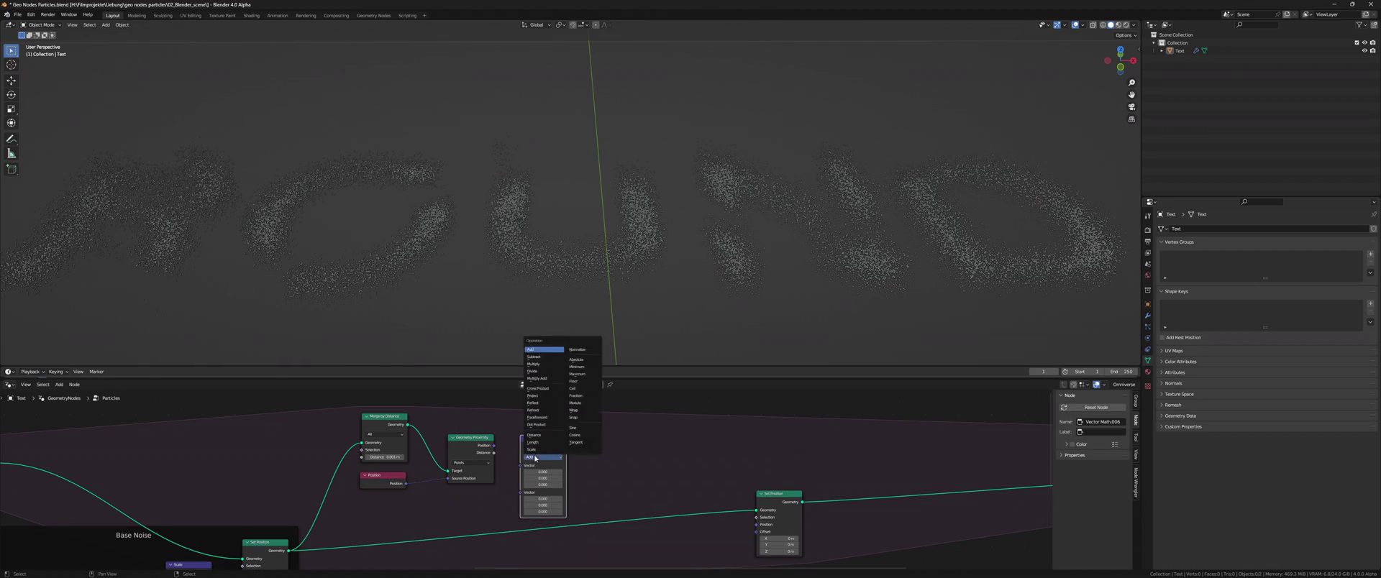
left_click(547, 357)
mouse_move(494, 447)
left_mouse_down()
mouse_move(519, 493)
mouse_move(520, 465)
left_mouse_up()
left_click(382, 475)
key("shift+d")
left_click(475, 500)
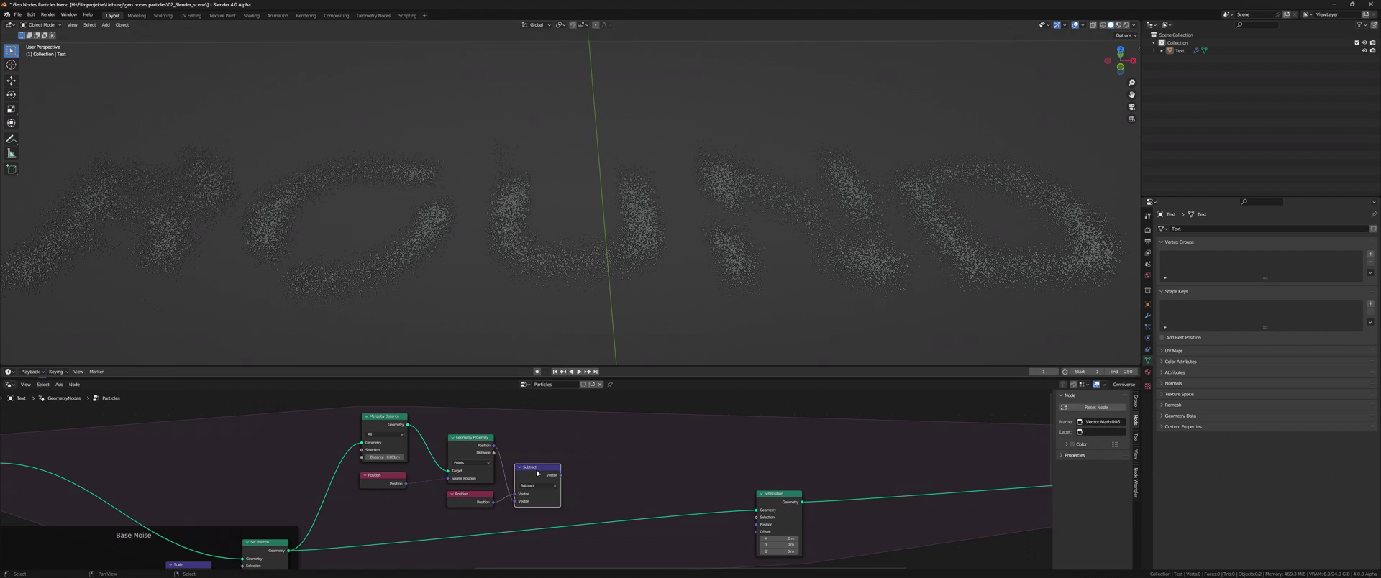
Duplicate the Subtract node as a Scale node fed by the Subtract result.
left_click(536, 467)
key("shift+d")
left_click(611, 437)
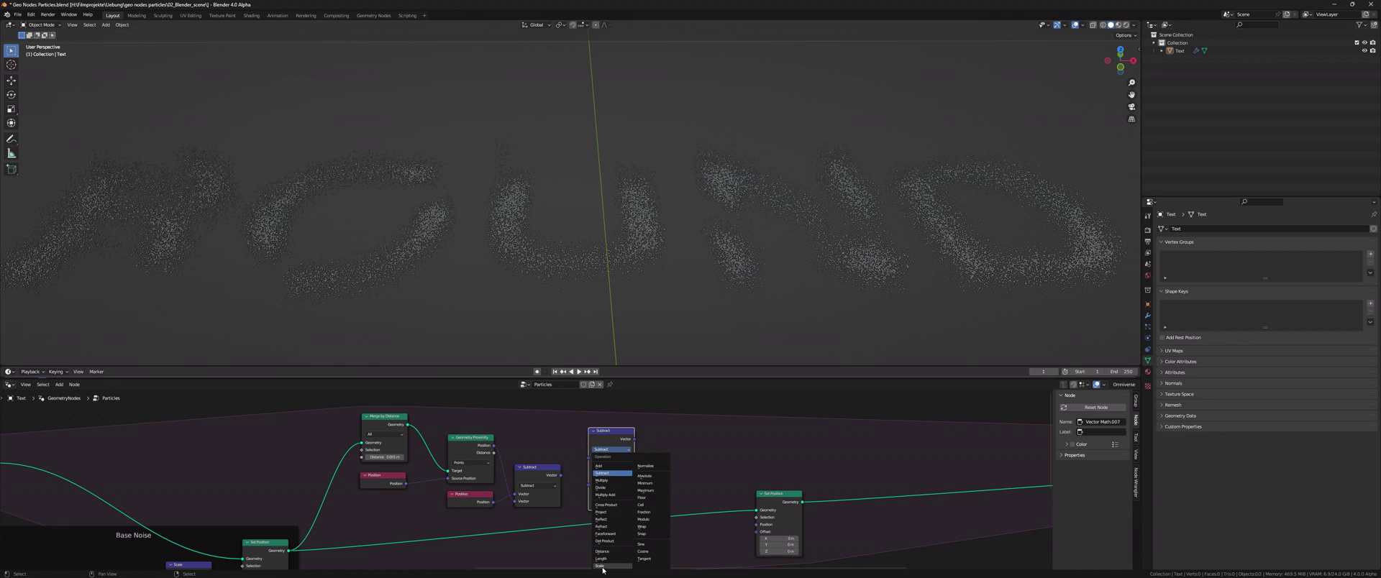
left_click(603, 566)
left_click_drag(608, 431, 601, 438)
left_click_drag(560, 475, 581, 466)
key("shift+a")
Add a vector Switch and a Greater Than Math node fed by proximity Distance, then edit its threshold.
type("switch")
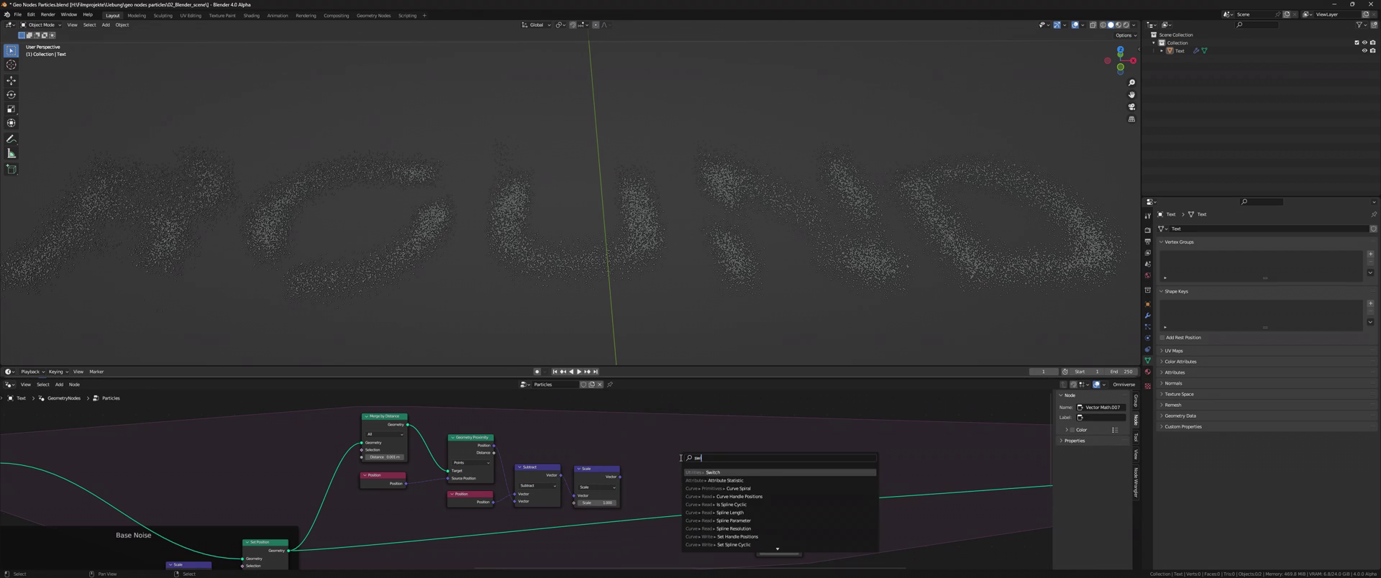
key("Return")
left_click(653, 416)
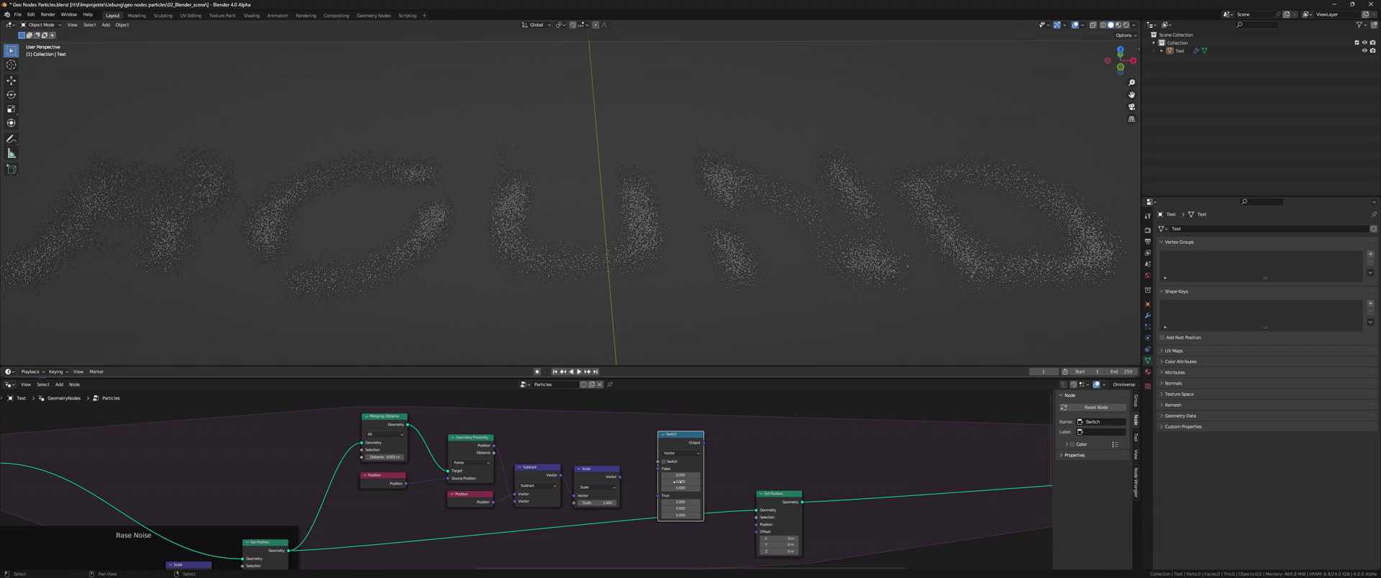
left_click(597, 480)
key("shift+a")
type("ma")
key("Down")
key("Return")
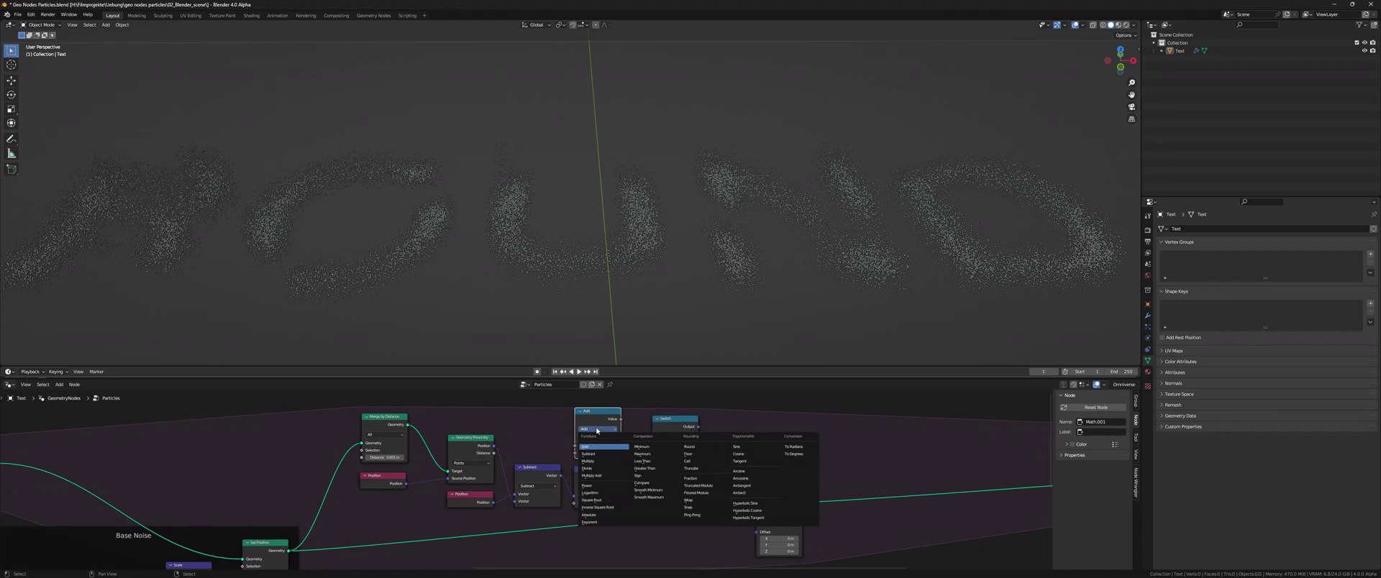
left_click_drag(494, 453, 641, 451)
double_click(586, 453)
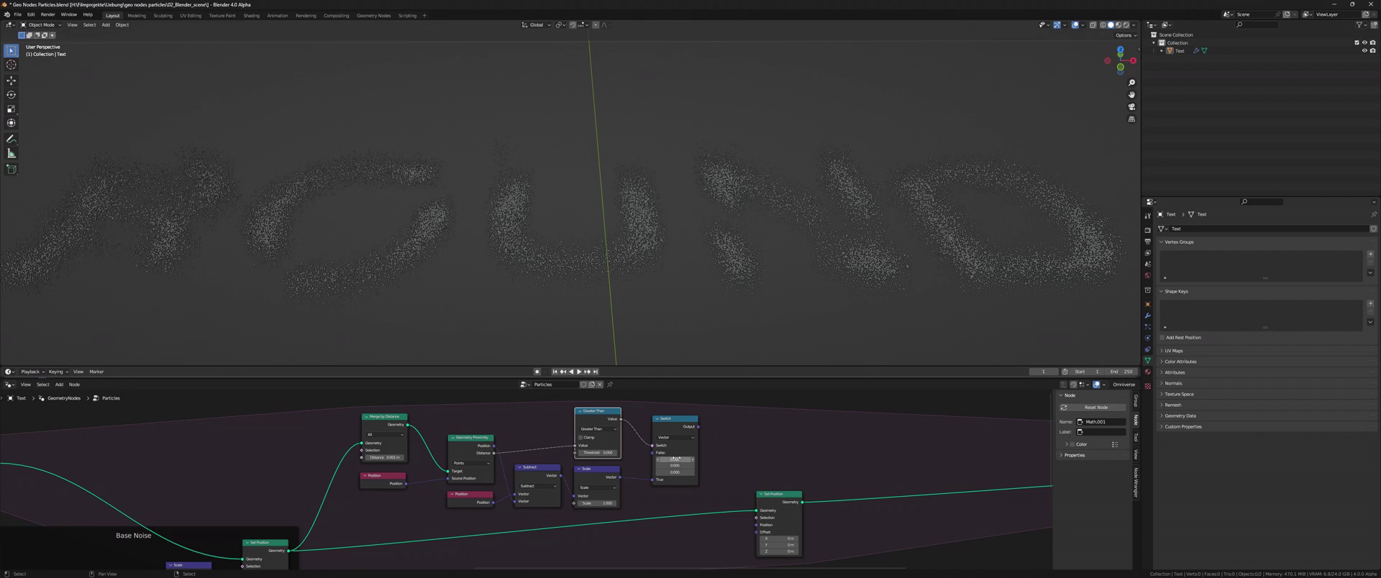
Feed the Switch output into the Set Position Offset and save the blend file.
left_click_drag(698, 426, 687, 439)
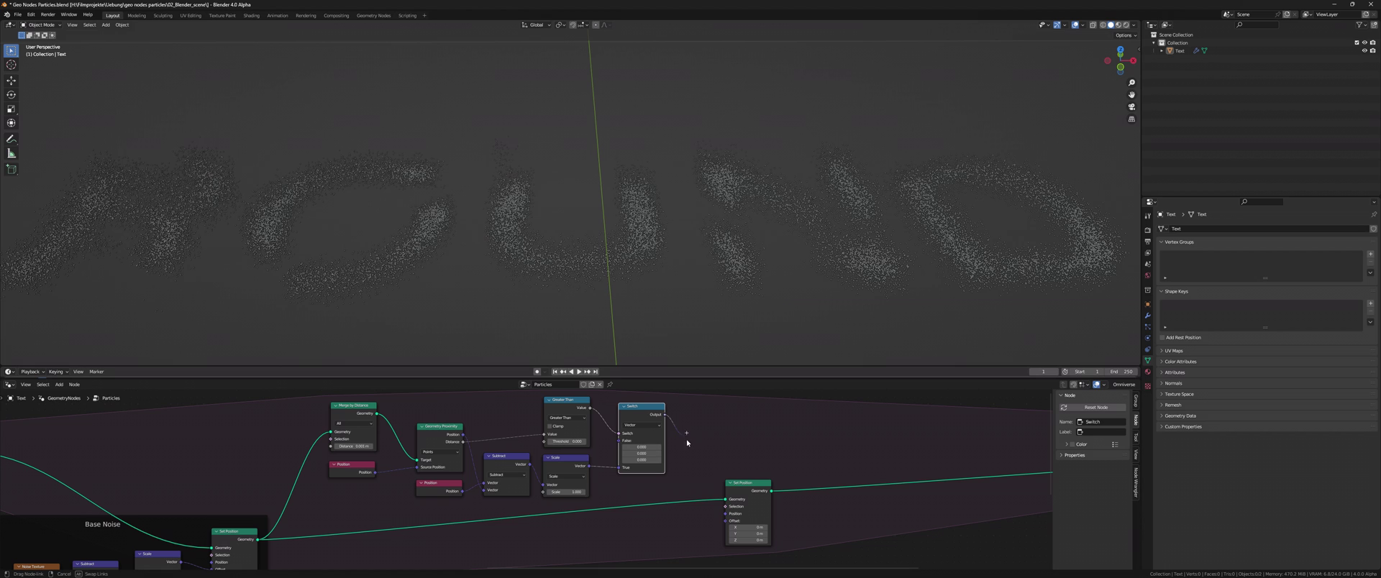
left_click_drag(721, 518, 726, 521)
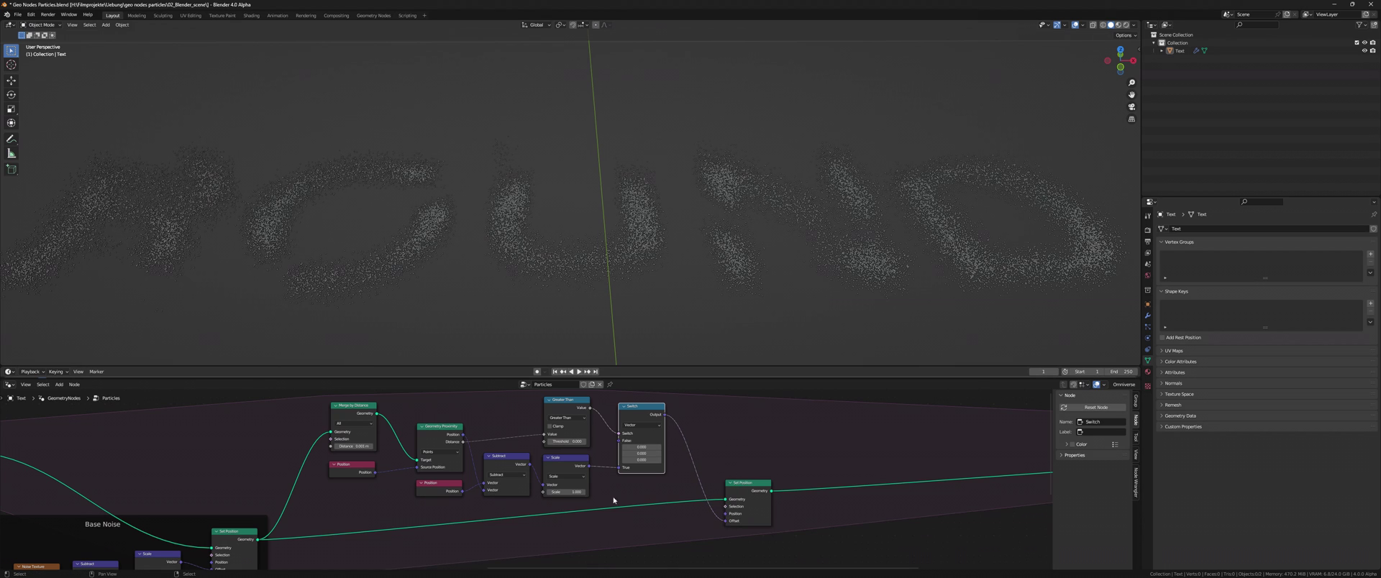
key("ctrl+s")
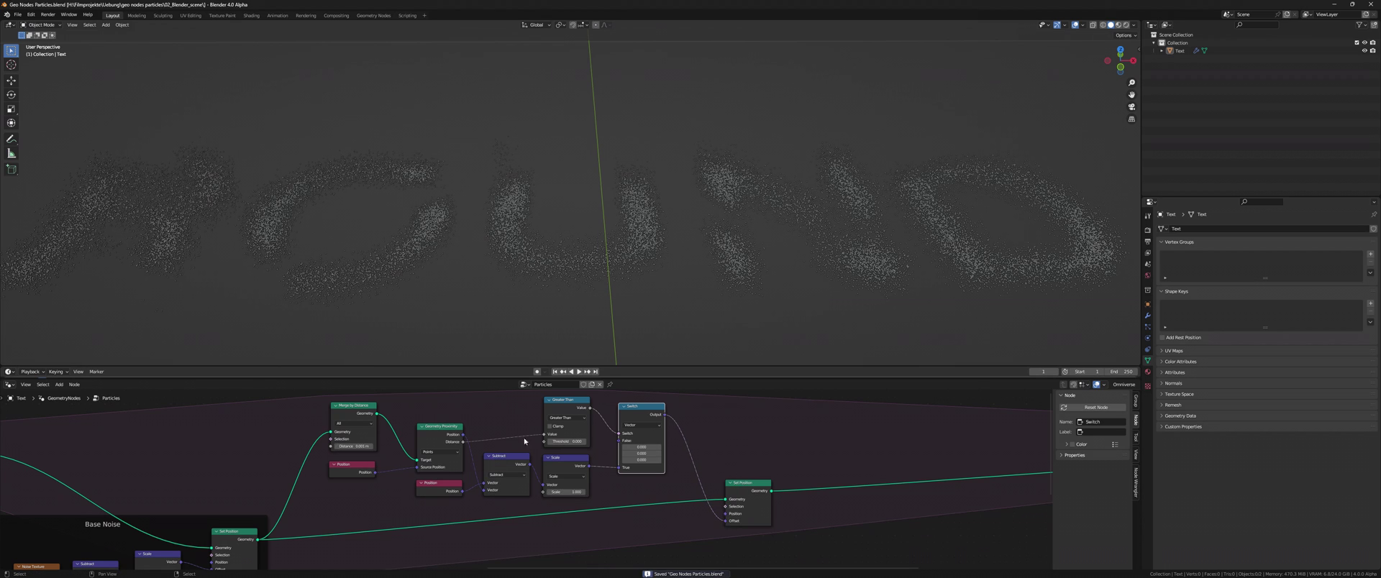
Play the simulation and restart it from the first frame.
key("space")
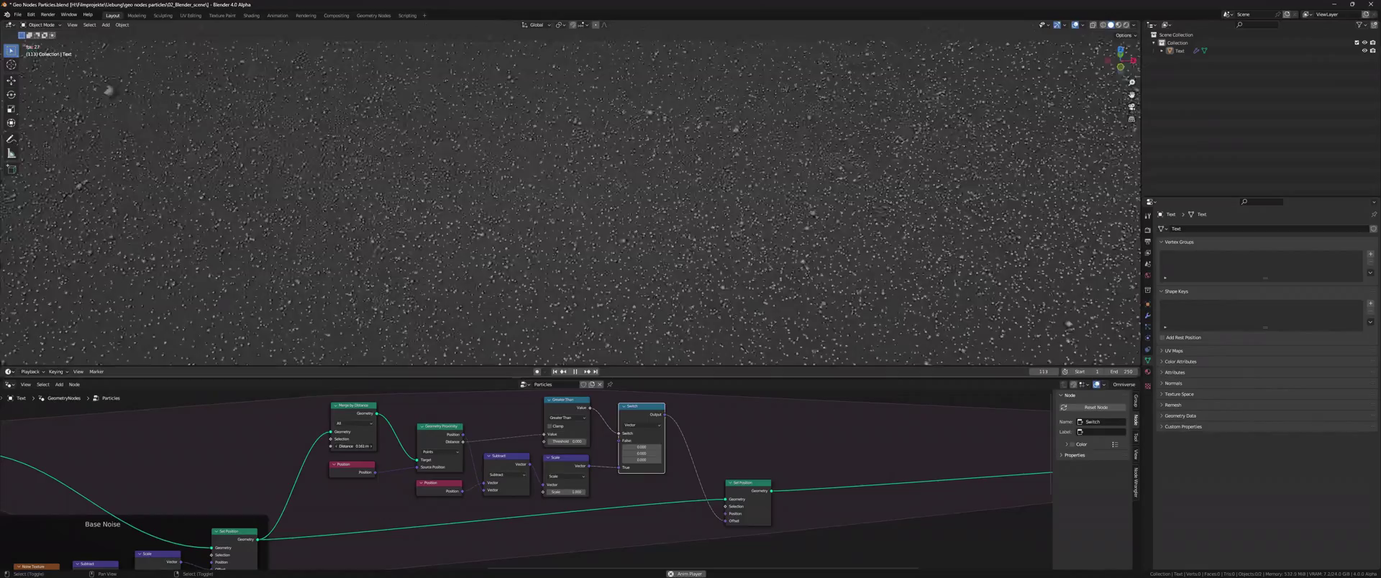
left_click(554, 372)
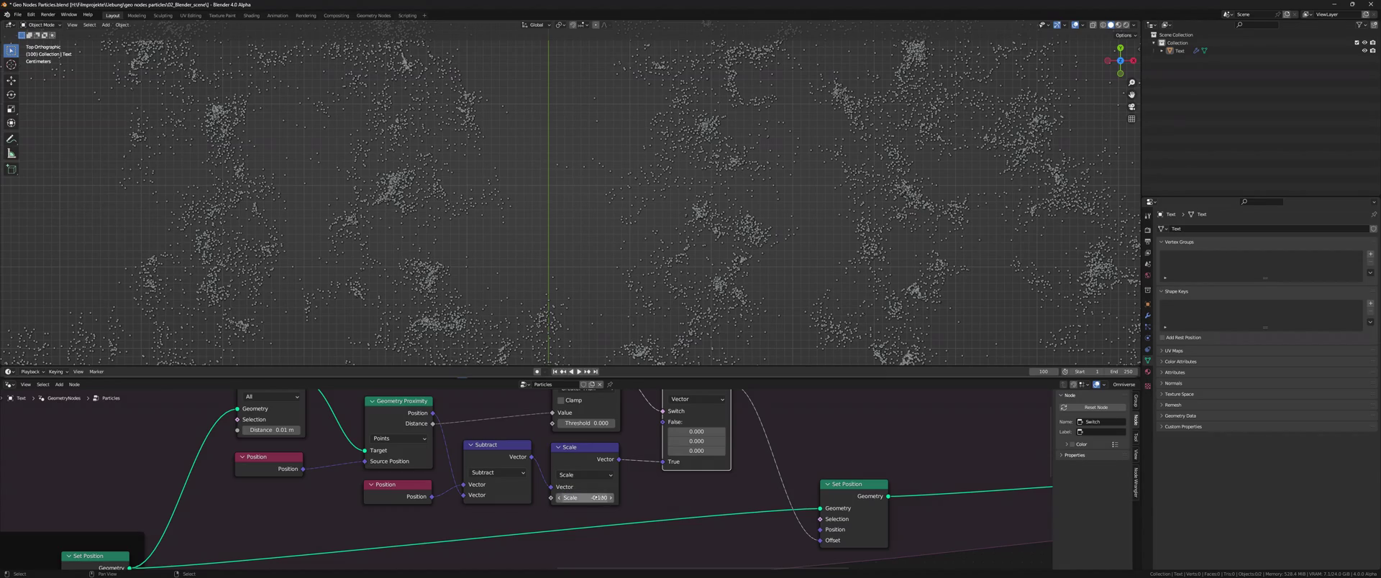
left_click(555, 371)
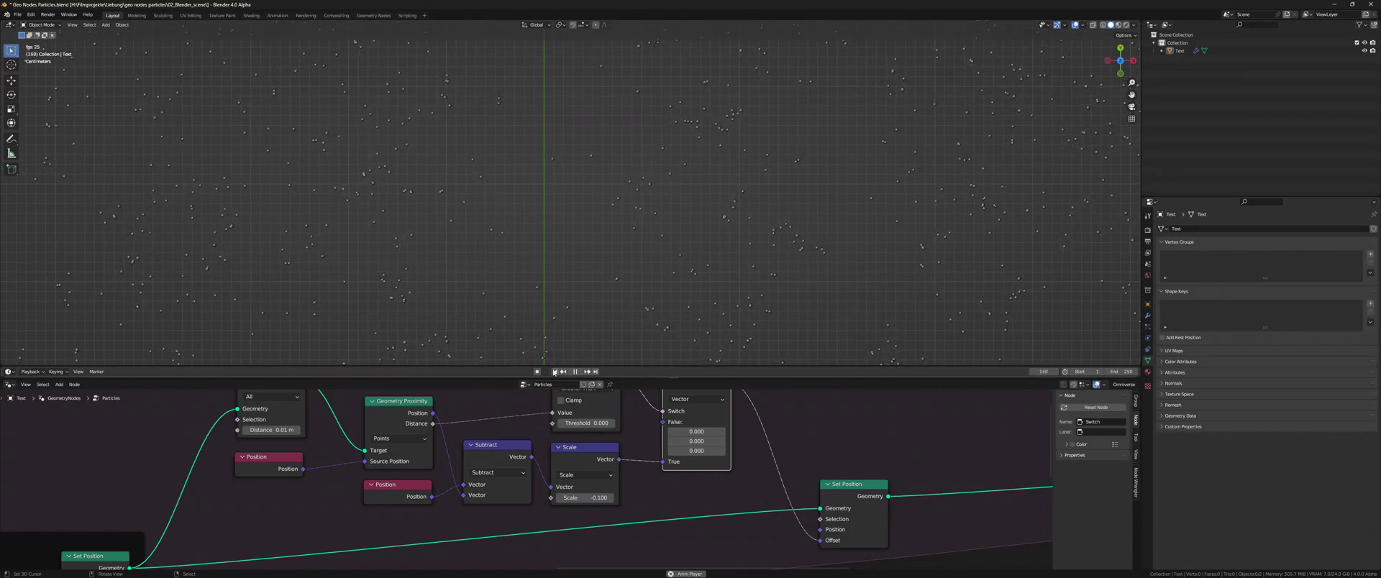
Jump back to the first frame to replay the particle simulation.
left_click(554, 372)
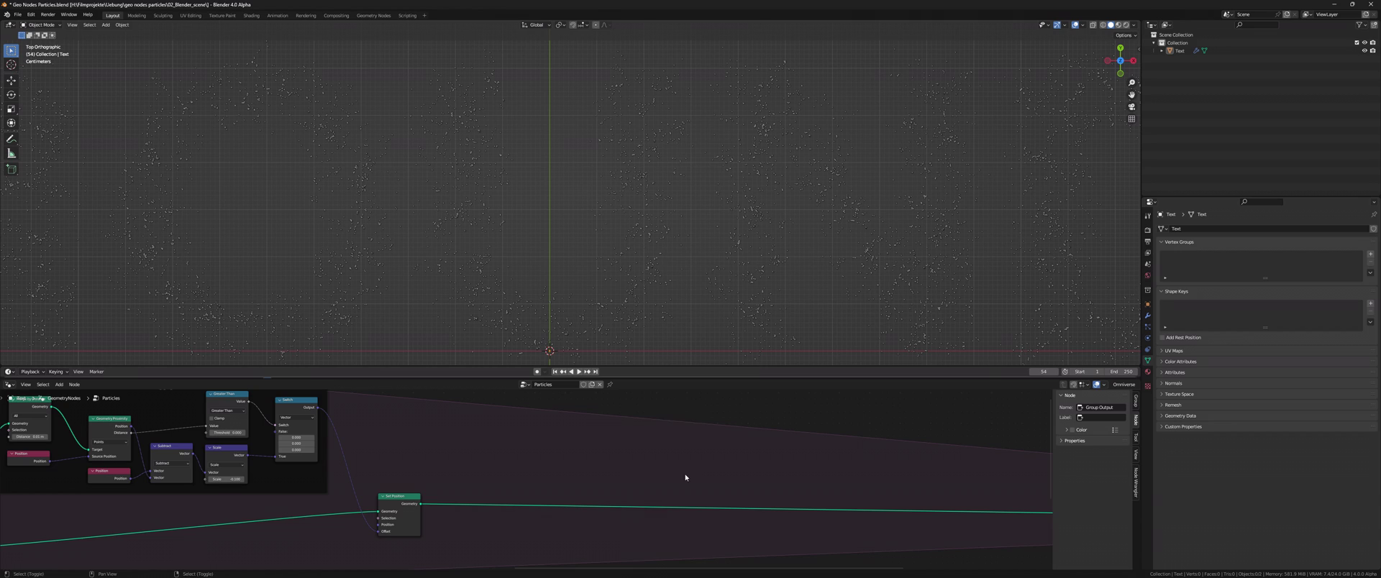
Add a new Set Position node and a Merge by Distance node linked toward proximity.
key("shift+a")
type("set positio")
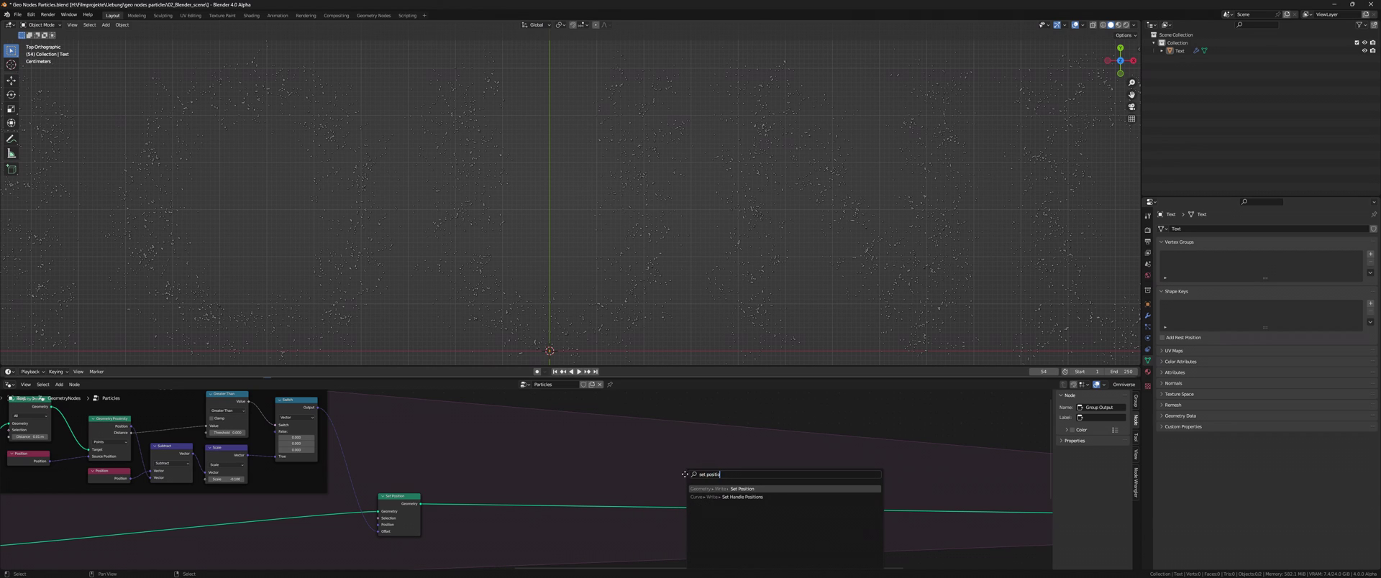
key("Return")
left_click(834, 478)
key("shift+a")
type("merge")
key("Return")
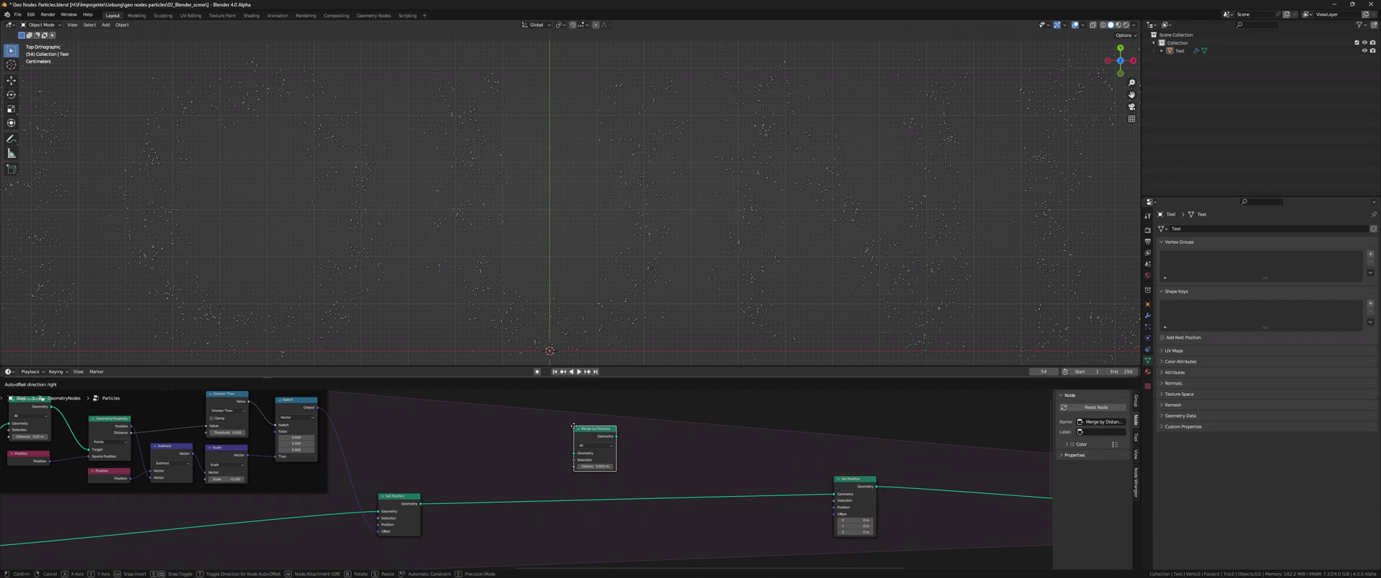
left_click(573, 427)
mouse_move(420, 503)
left_mouse_down()
mouse_move(574, 453)
mouse_move(654, 469)
mouse_move(646, 460)
left_mouse_up()
Add Geometry Proximity and a vector Subtract node using the particle position.
type("prox")
key("Return")
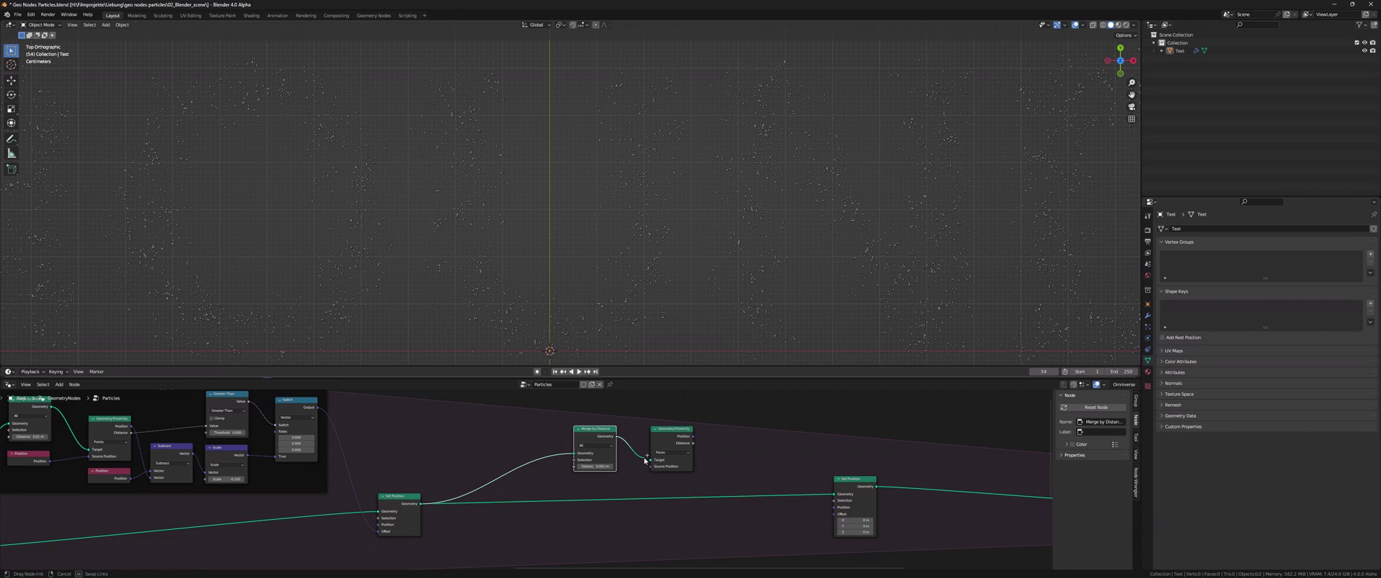
key("shift+a")
type("vector")
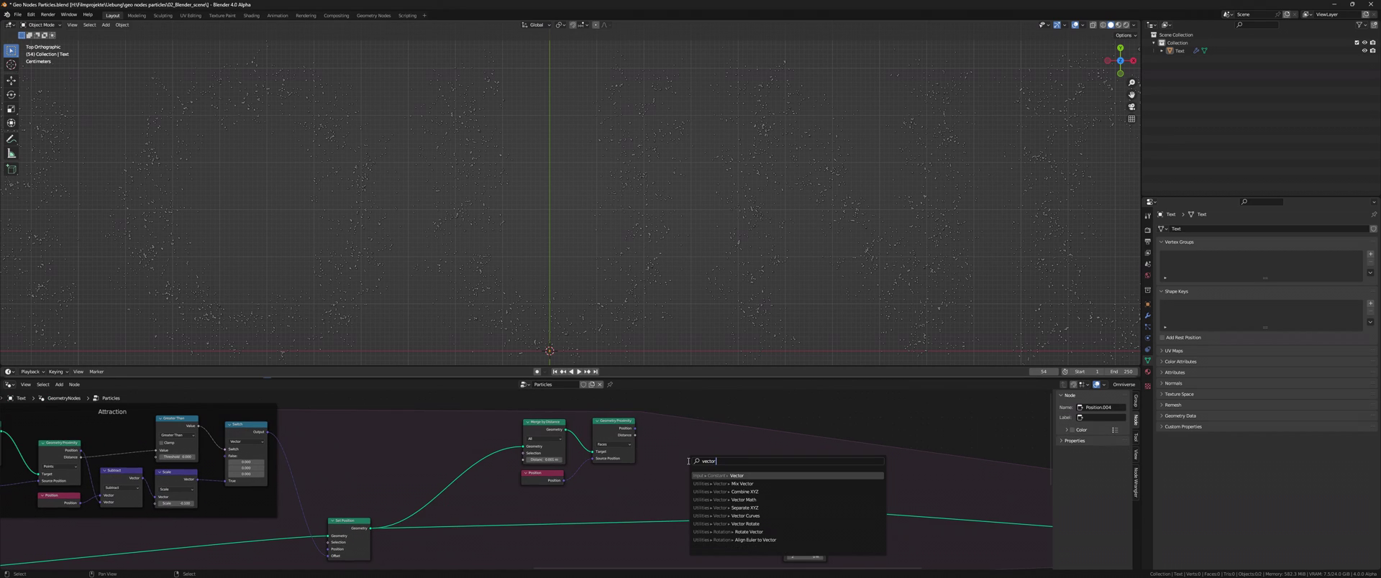
type(" m")
key("Return")
left_click(686, 448)
left_click(685, 462)
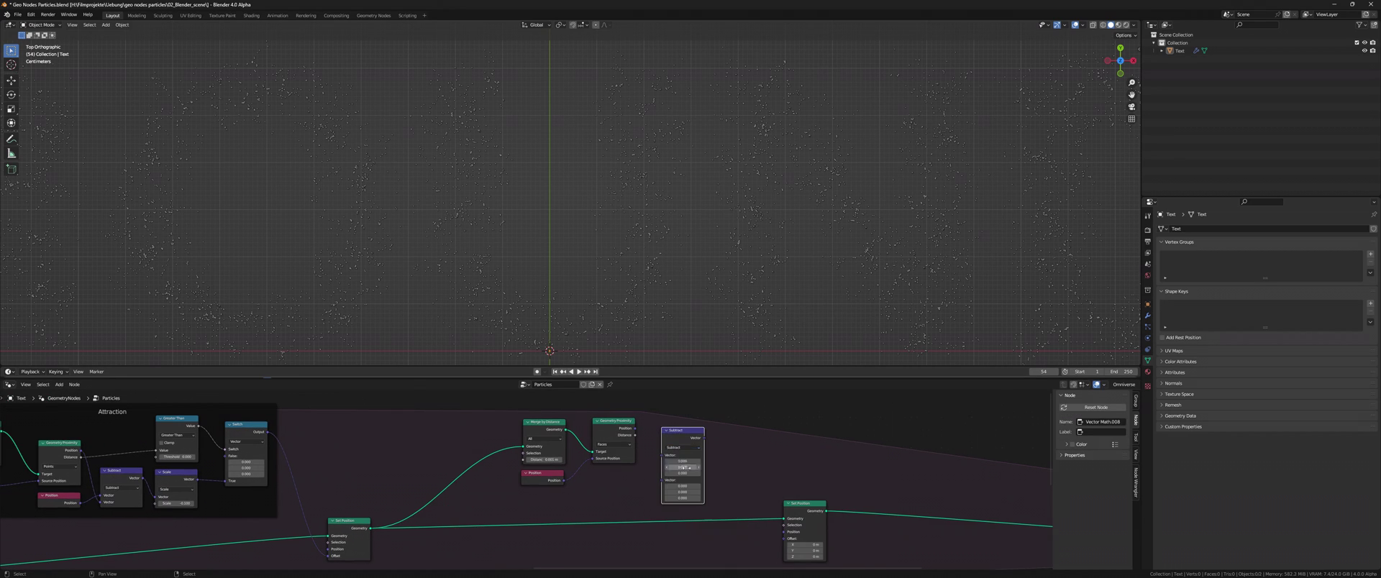
left_click_drag(634, 481, 665, 455)
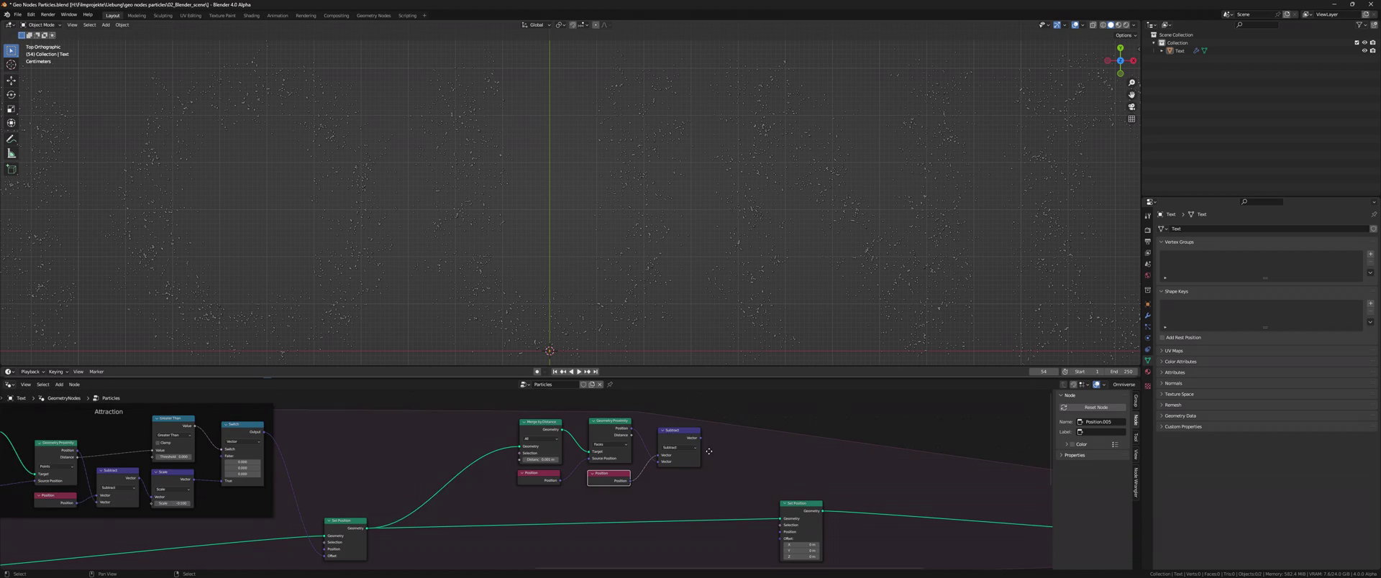
middle_click_drag(665, 455, 596, 455)
Add Normalize and Scale vector nodes feeding the position offset, then select the attraction nodes.
key("shift+d")
left_click(674, 448)
left_click(703, 462)
key("shift+d")
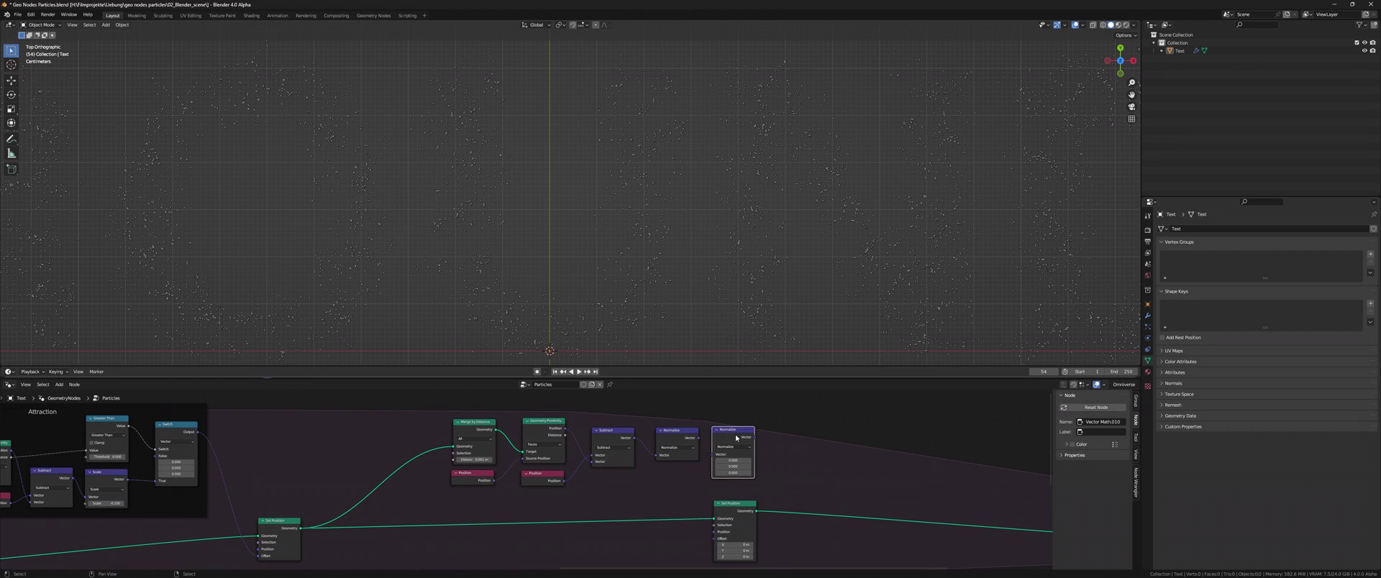
left_click(719, 446)
left_click(720, 450)
left_click(727, 504)
middle_click_drag(663, 483, 680, 482)
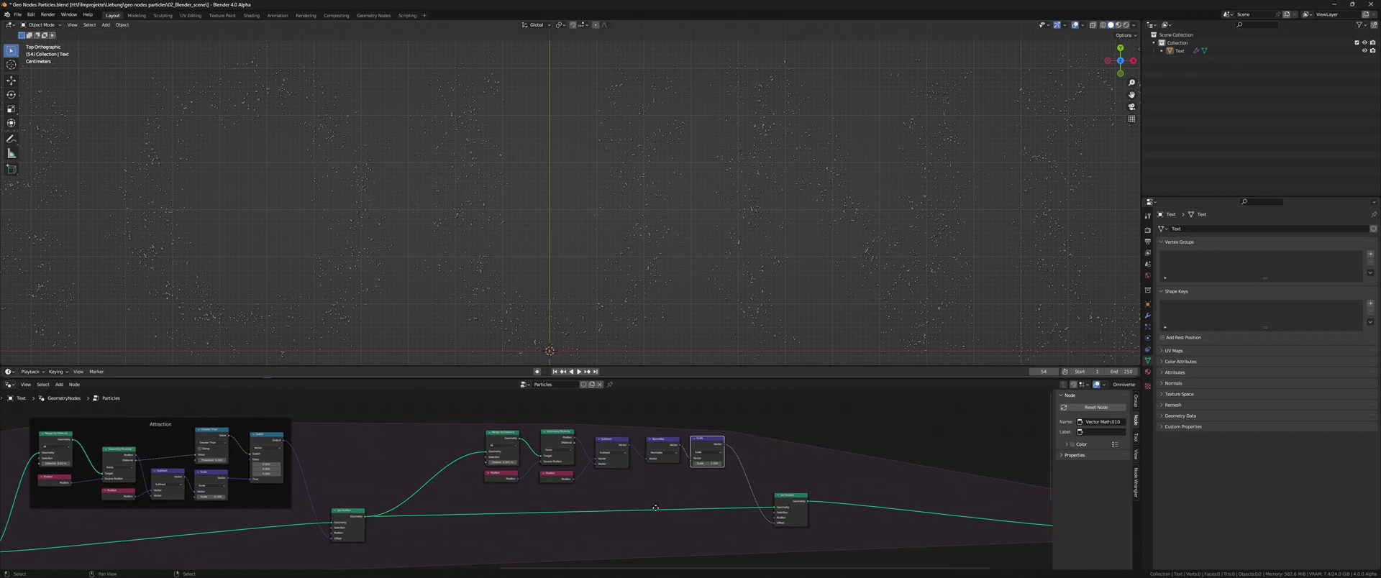
left_click_drag(461, 421, 827, 544)
Group the attraction nodes, exposing Merge Distance and Scale as group inputs.
key("ctrl+g")
left_click_drag(369, 468, 224, 515)
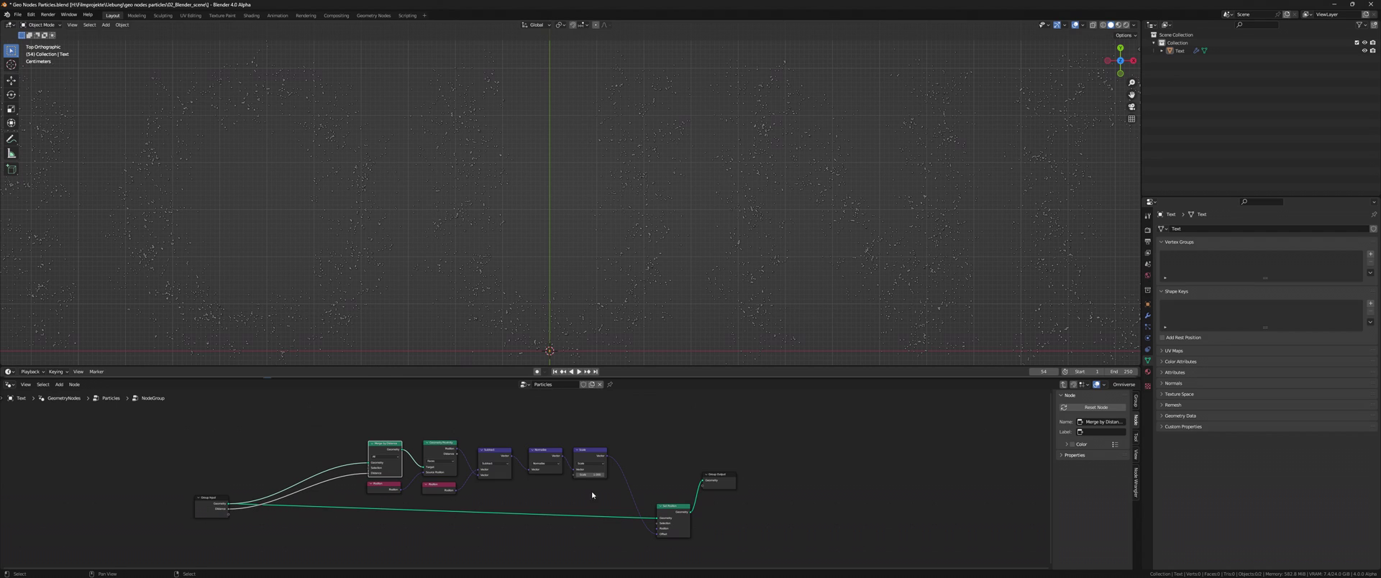
left_click_drag(575, 475, 232, 515)
left_click(1064, 385)
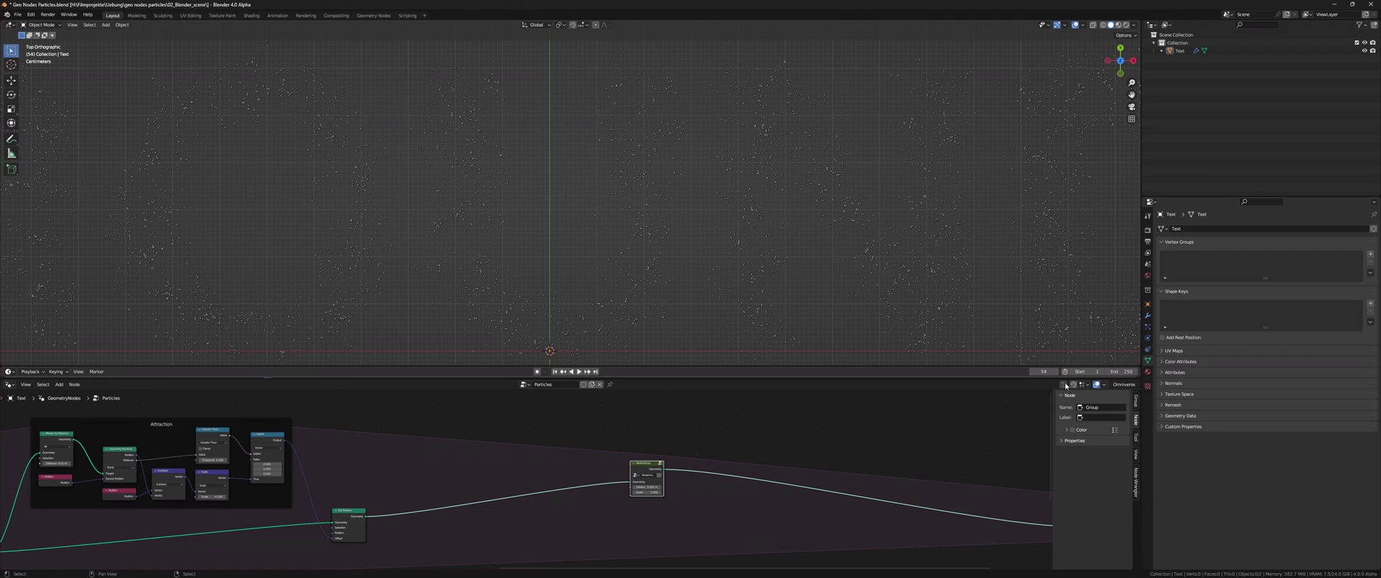
left_click_drag(633, 475, 472, 489)
left_click(472, 490)
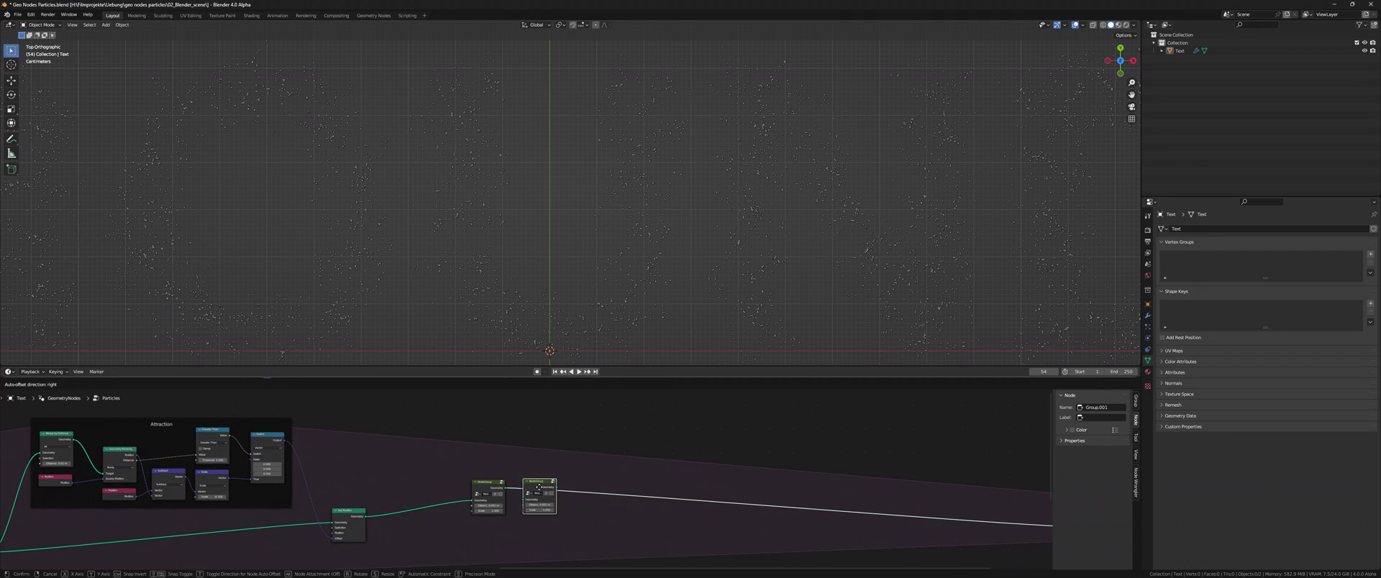
Duplicate the group node into nine chained copies after Set Position.
key("shift+d")
key("shift+d")
key("shift+d")
scroll(633, 496, "up", 2)
key("shift+d")
key("shift+d")
left_click(882, 434)
left_click_drag(883, 435, 504, 489)
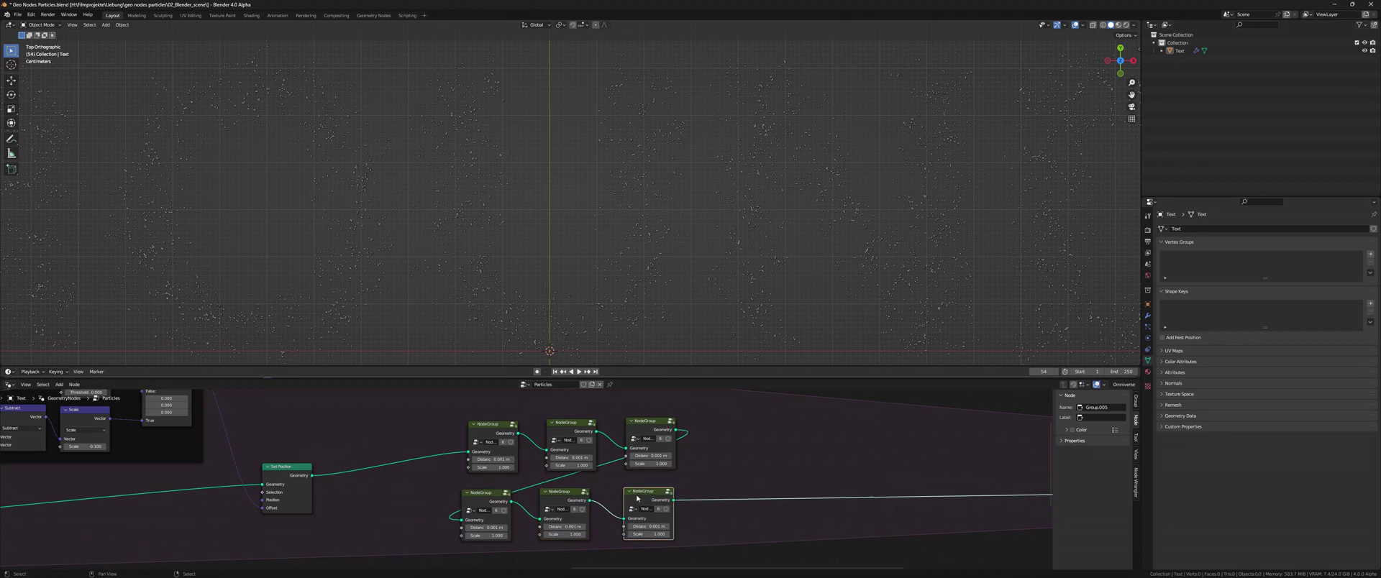
key("shift+d")
scroll(633, 468, "down", 2)
Select all nine group copies and nest them in one outer group.
left_click(627, 402)
left_click(628, 449, "shift")
left_click(567, 449, "shift")
left_click(508, 448, "shift")
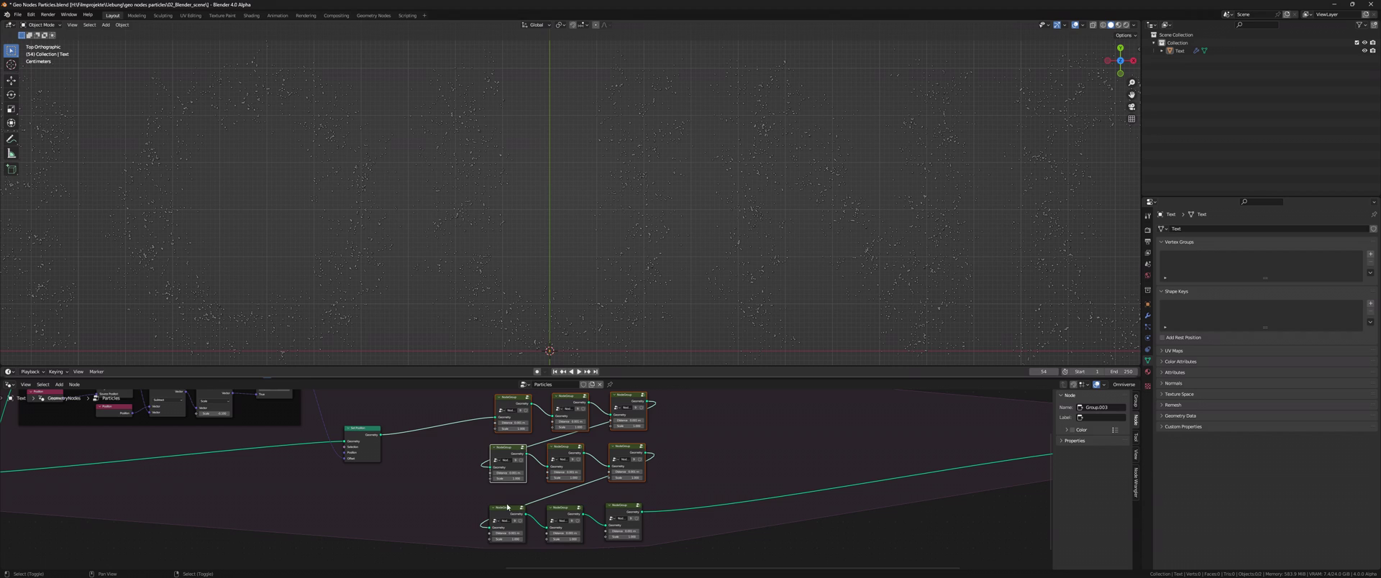
left_click(505, 509, "shift")
left_click(565, 509, "shift")
left_click(613, 512, "shift")
key("ctrl+g")
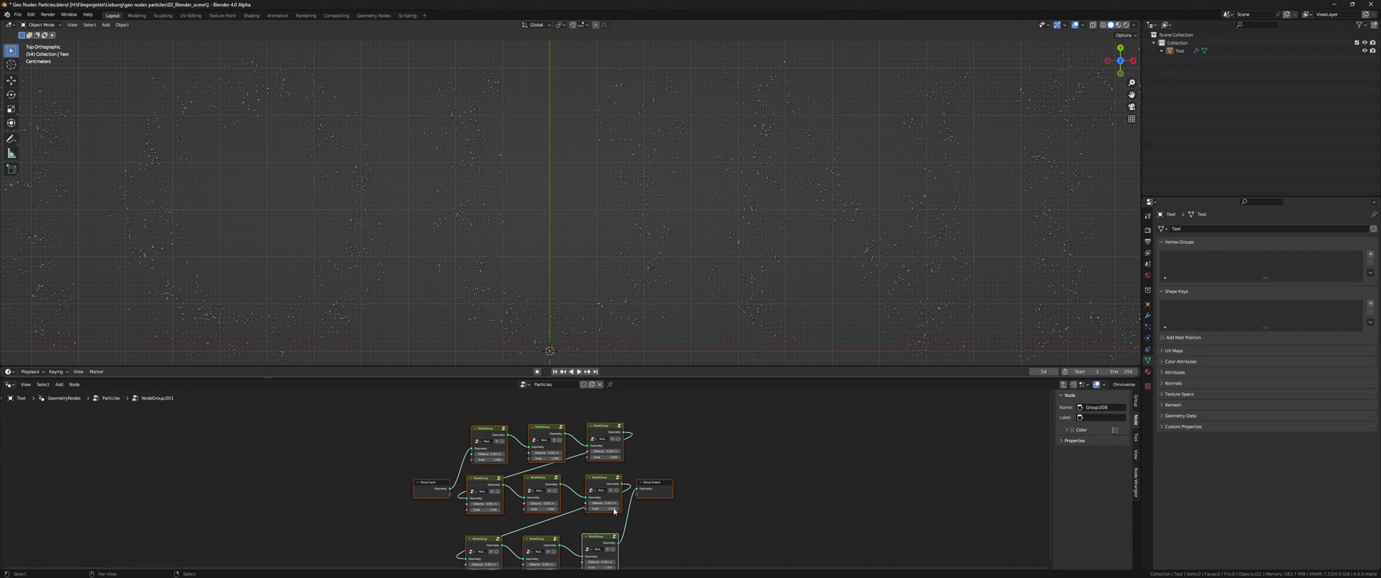
Wire the outer group's shared Distance and Scale inputs to every copy.
mouse_move(431, 486)
left_mouse_down()
mouse_move(335, 496)
mouse_move(463, 450)
left_mouse_up()
mouse_move(357, 508)
left_mouse_down()
mouse_move(462, 456)
mouse_move(531, 448)
left_mouse_up()
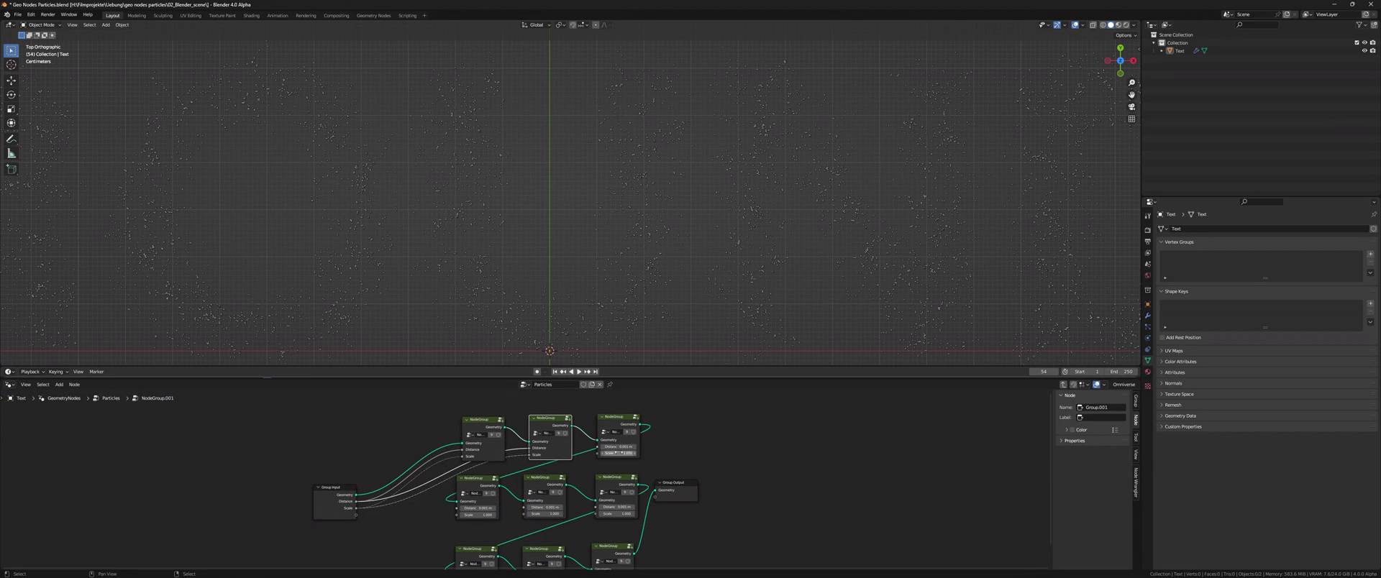
left_click_drag(457, 508, 400, 471)
left_click_drag(562, 474, 555, 482)
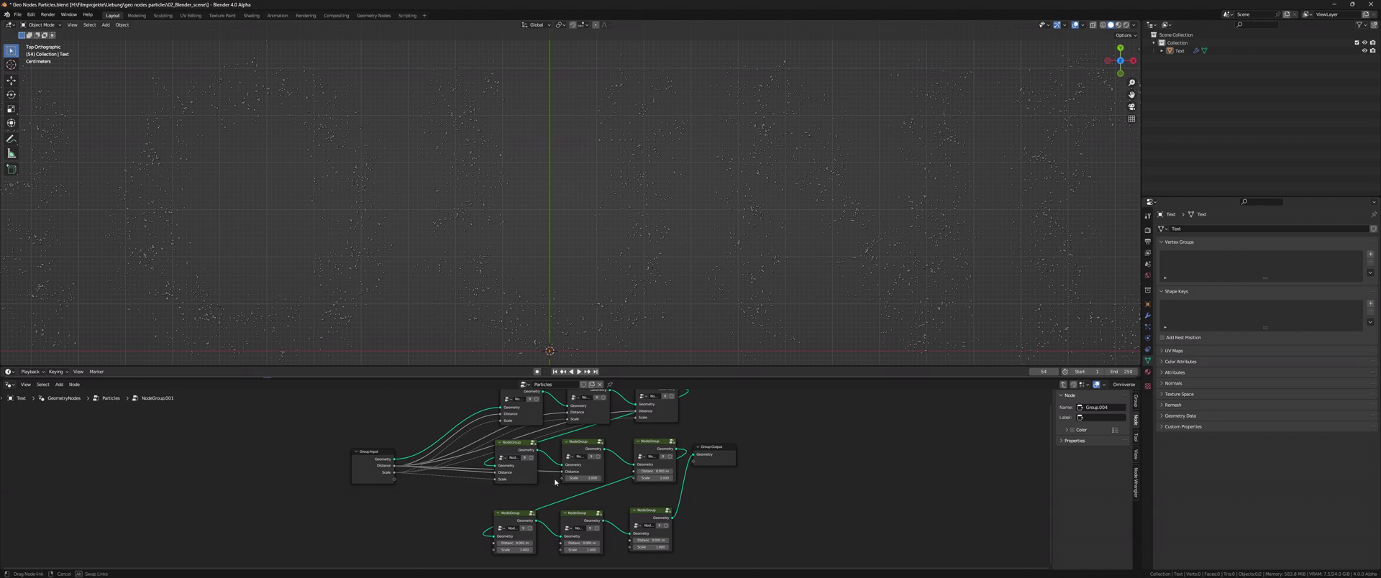
left_click_drag(636, 471, 395, 473)
left_click_drag(495, 543, 395, 466)
left_click_drag(495, 550, 395, 473)
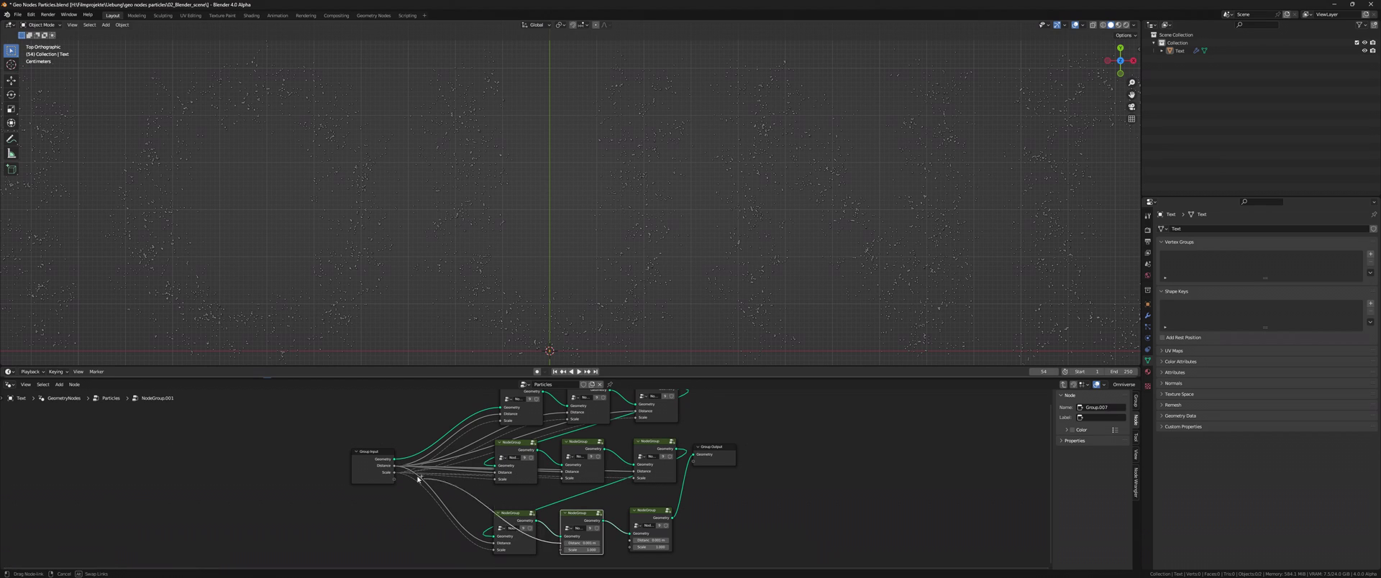
left_click_drag(562, 543, 396, 474)
Duplicate the nested group and feed two Value nodes into its Distance and Scale inputs.
key("Tab")
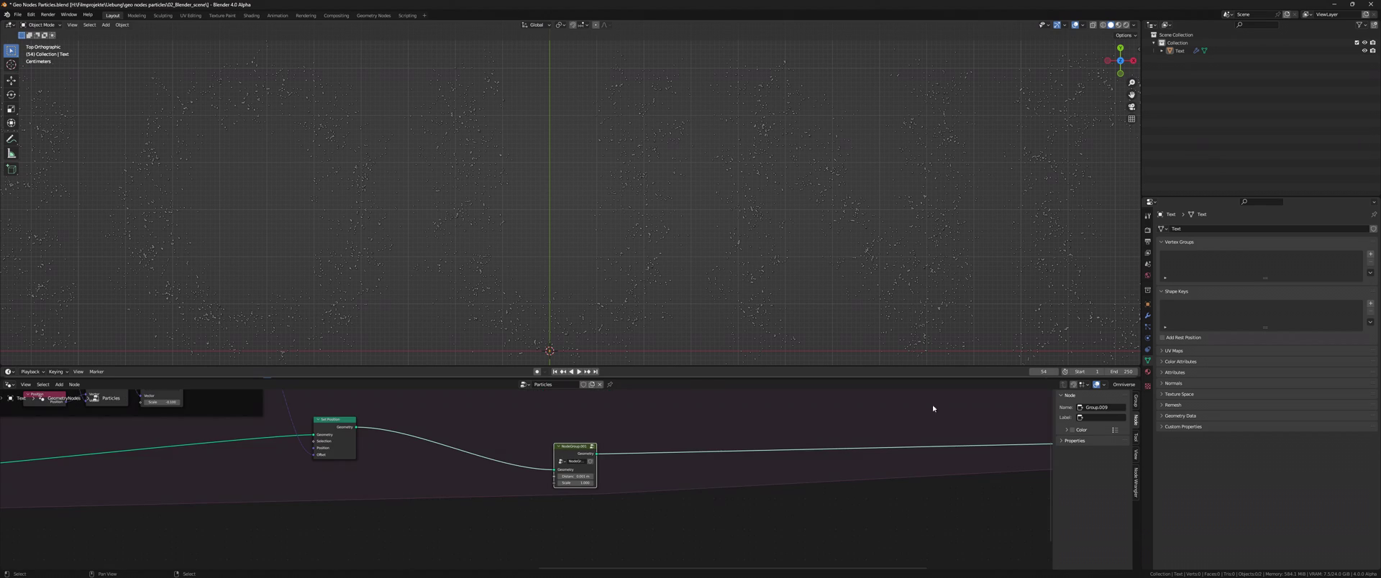
key("shift+d")
left_click(639, 414)
key("shift+a")
left_click(504, 485)
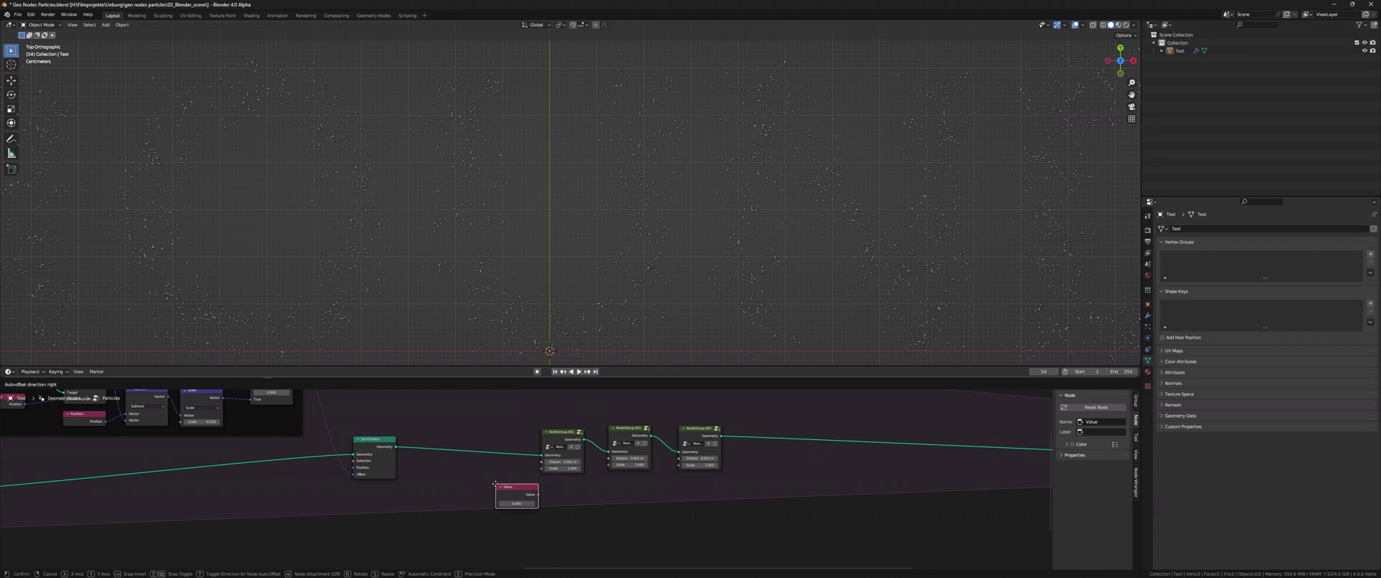
mouse_move(541, 462)
left_mouse_down()
mouse_move(488, 472)
mouse_move(539, 471)
left_mouse_up()
key("shift+d")
left_click(625, 497)
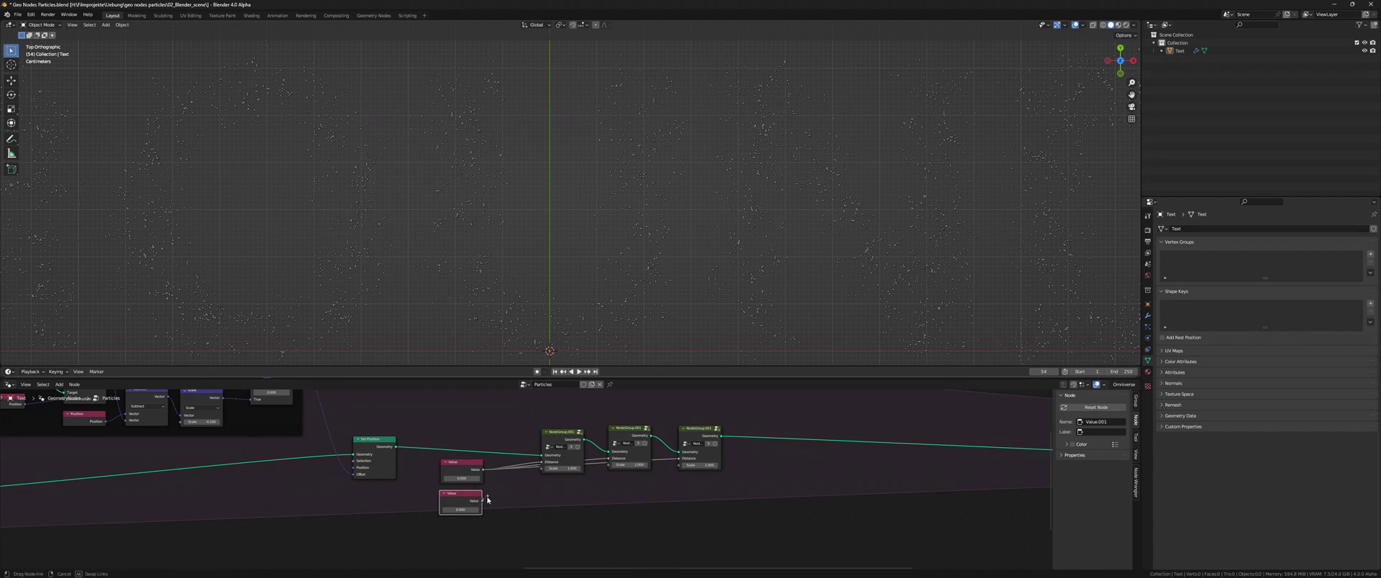
left_click_drag(482, 502, 611, 472)
Rewind to frame one and set the inner Geometry Proximity target to Points.
scroll(589, 261, "down", 3)
key("shift+Left")
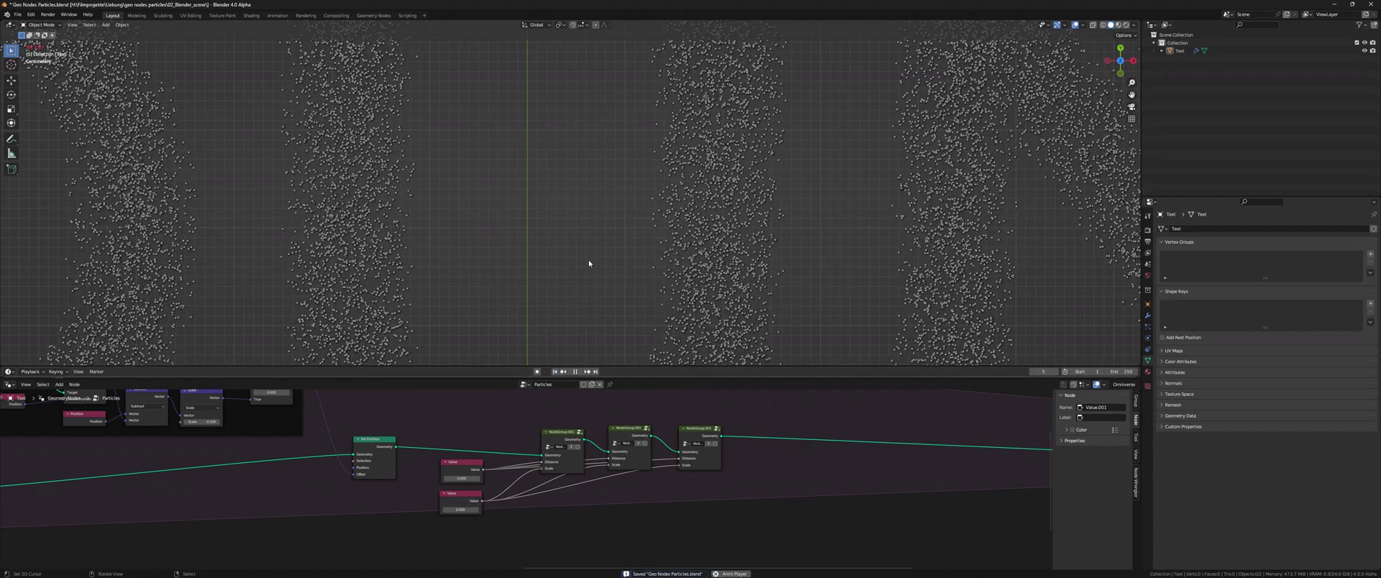
scroll(674, 424, "up", 4)
key("Tab")
scroll(509, 455, "down", 3)
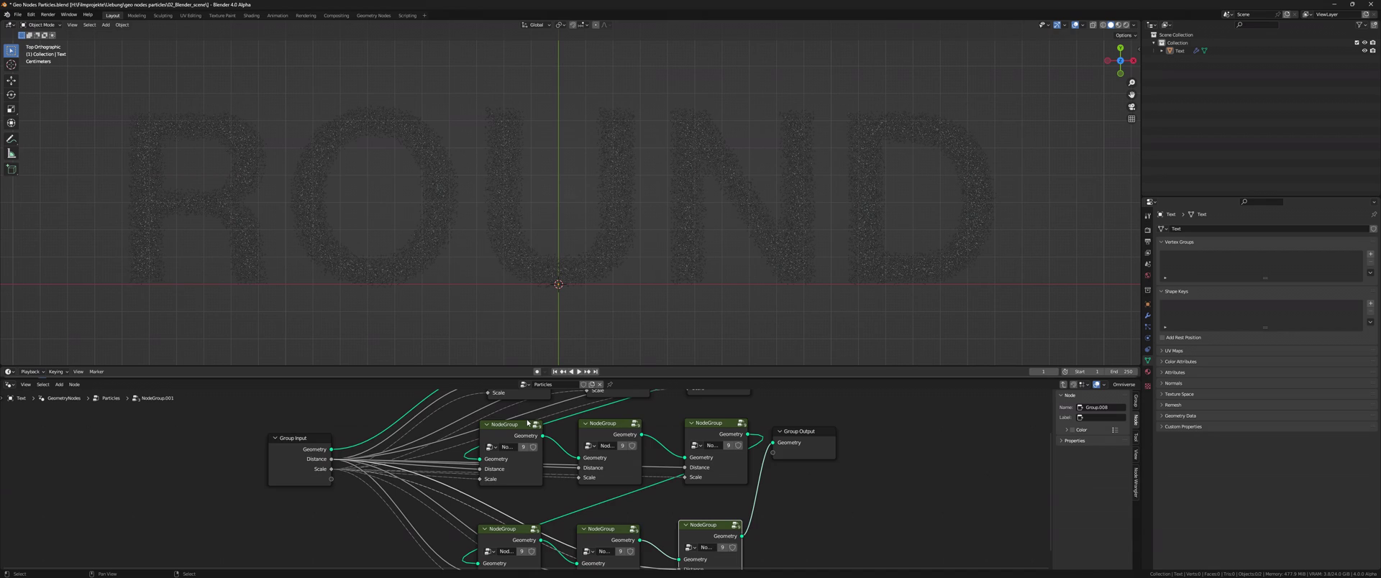
scroll(508, 455, "down", 2)
key("Tab")
left_click(388, 449)
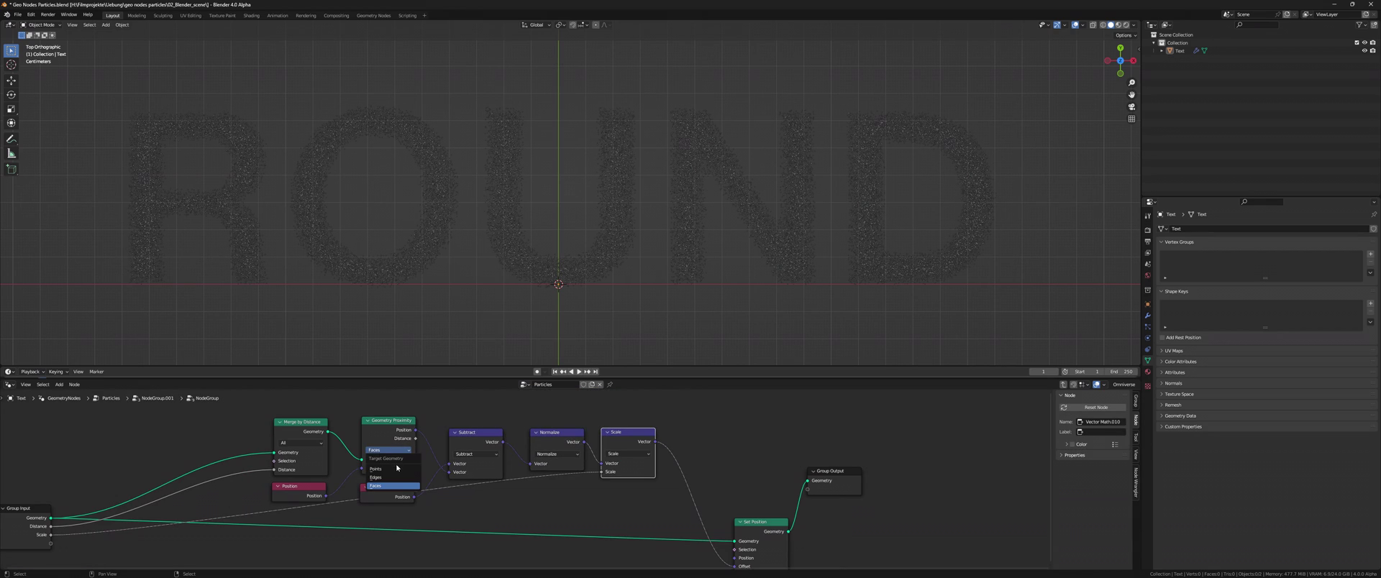
left_click(398, 469)
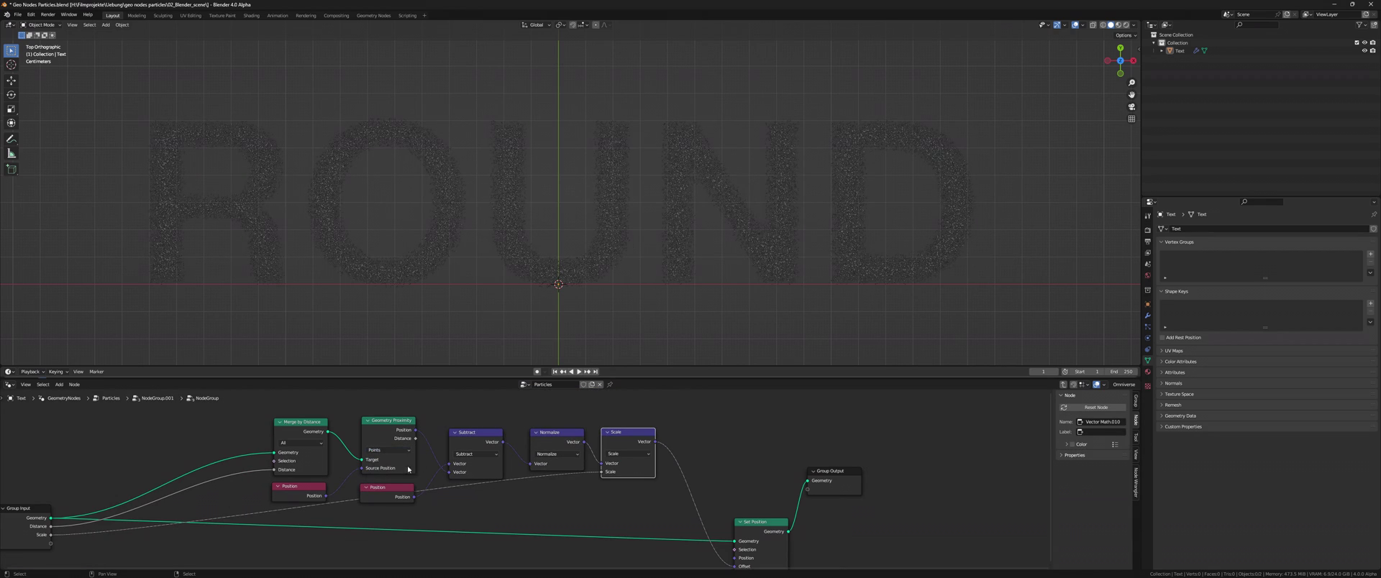
key("Tab")
key("Tab")
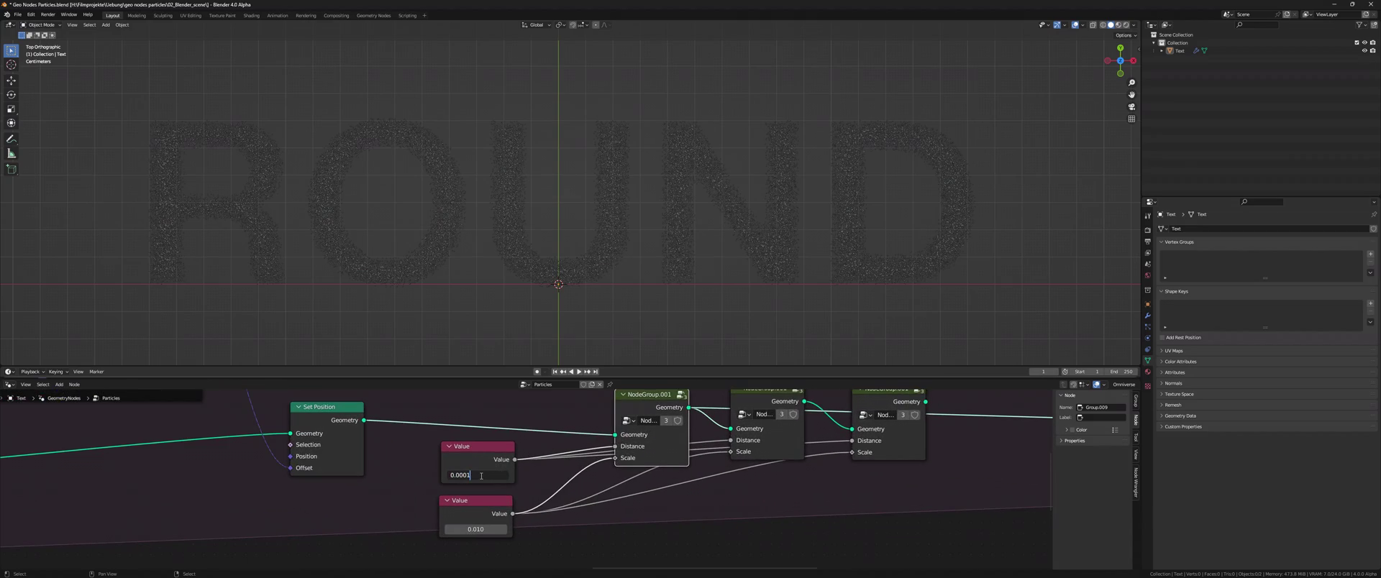
Set the Distance value to 0.002 and play the simulation.
key("BackSpace")
key("BackSpace")
type("2")
key("Return")
scroll(481, 475, "up", 2)
key("space")
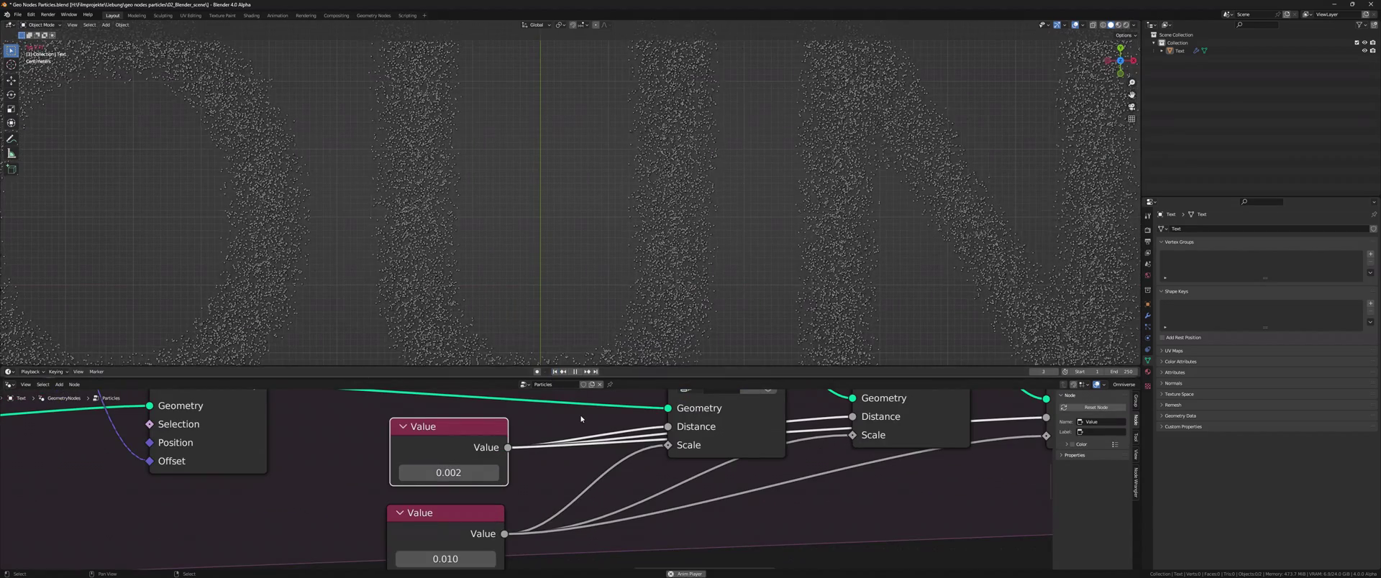
scroll(653, 277, "up", 4)
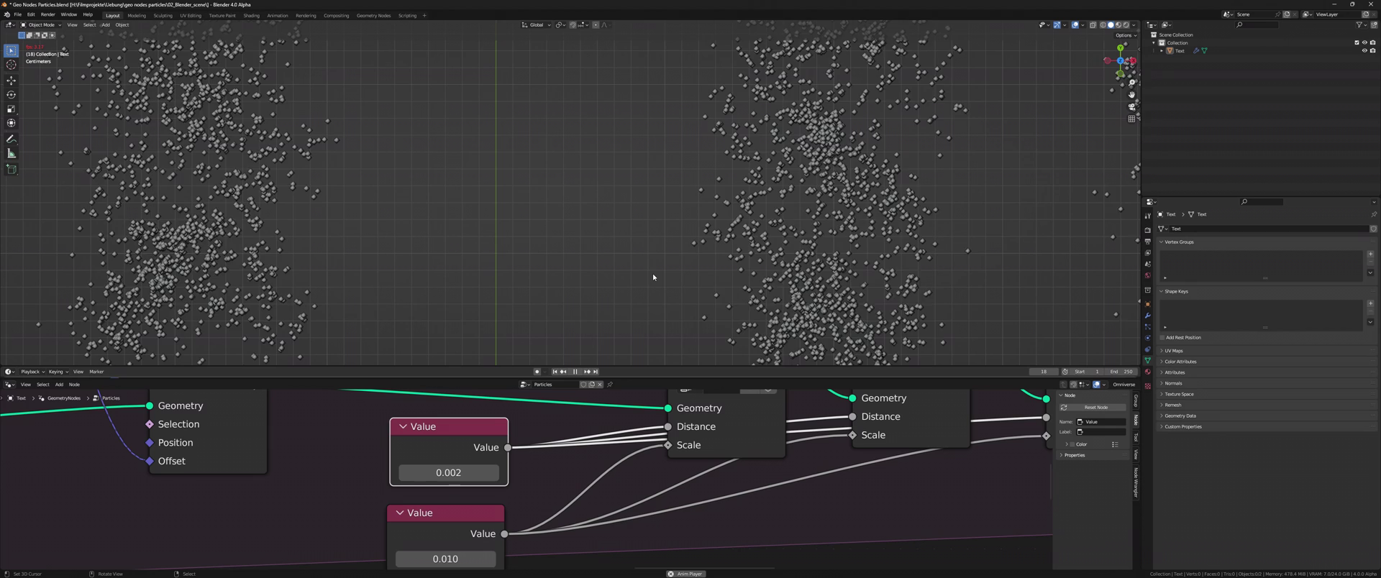
Add a Bezier curve rotated 90° on X to stand upright, then reselect Text.
key("shift+a")
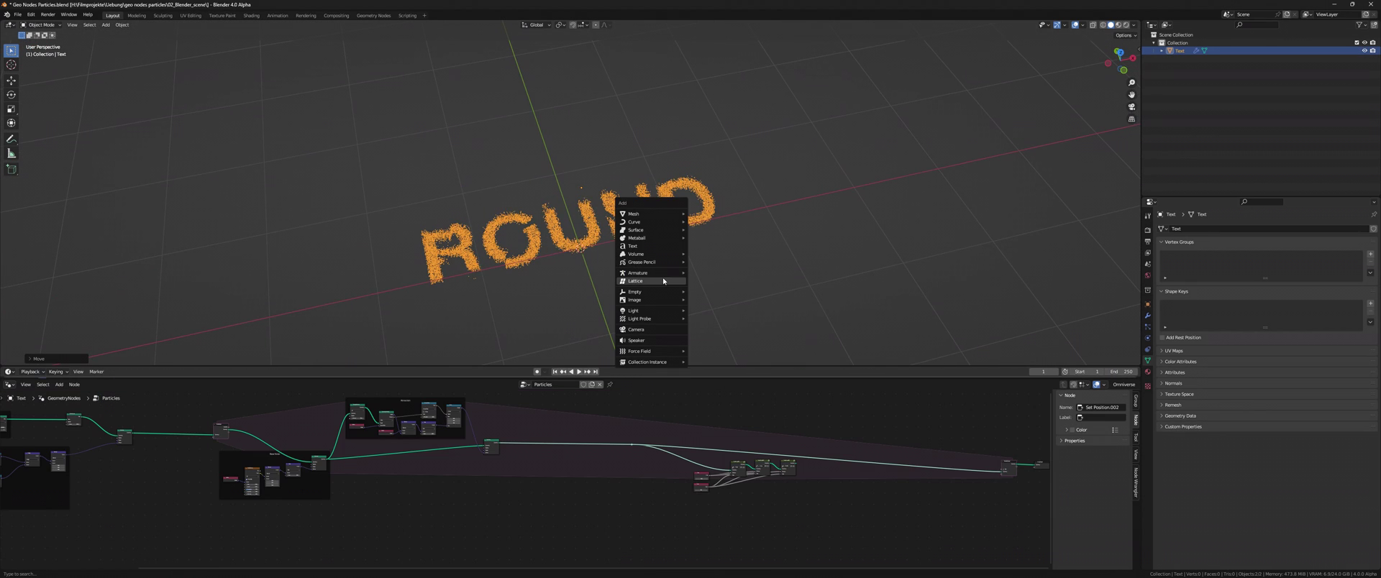
mouse_move(637, 221)
left_click(719, 223)
key("Tab")
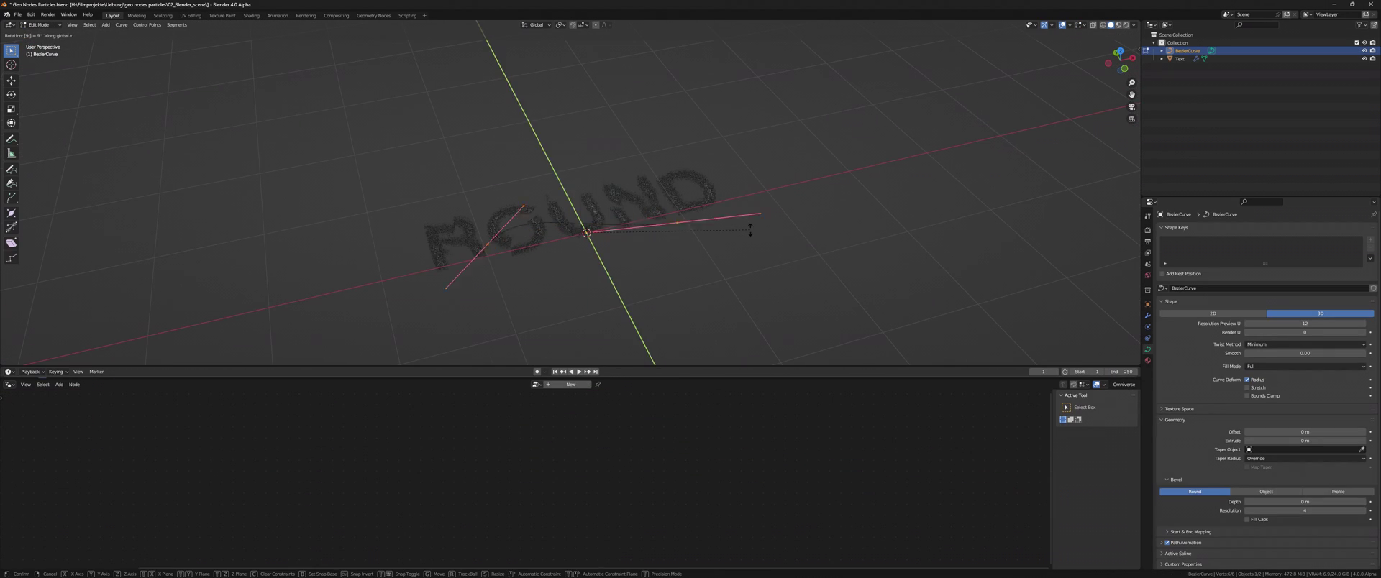
type("rz")
mouse_move(751, 230)
middle_mouse_down()
mouse_move(748, 216)
mouse_move(737, 239)
mouse_move(811, 237)
mouse_move(602, 182)
mouse_move(633, 237)
mouse_move(559, 257)
middle_mouse_up()
type("x90")
left_click(785, 221)
key("Tab")
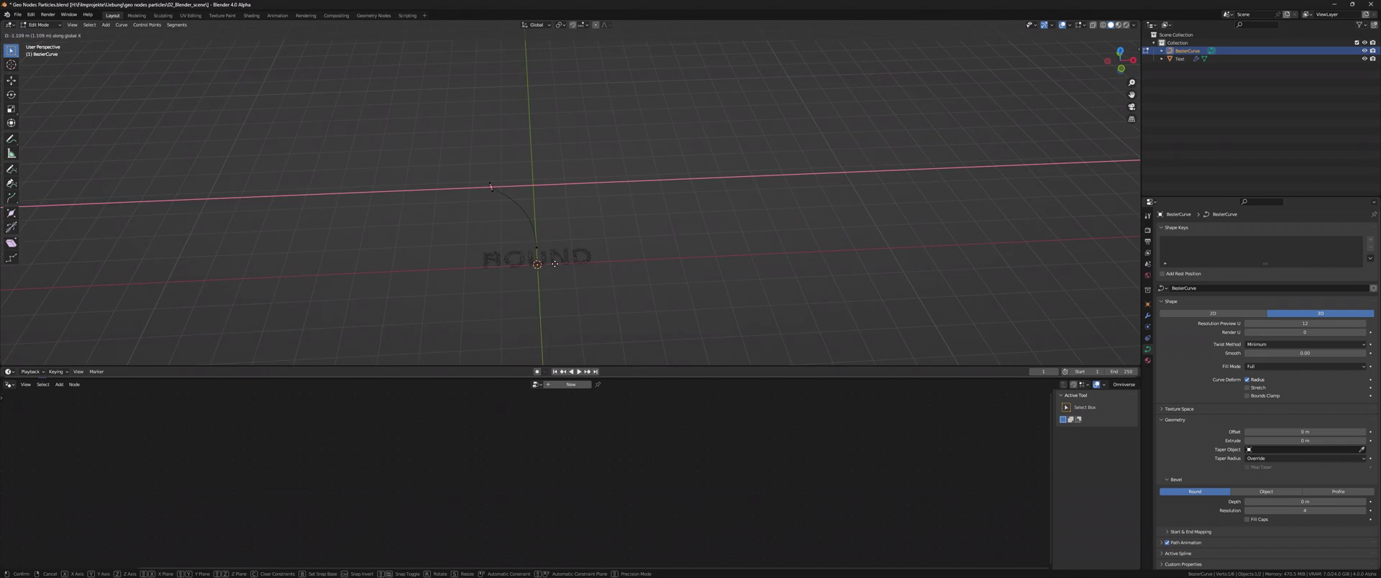
left_click(536, 197)
Bring BezierCurve into the tree and feed its geometry into a Sample Curve node.
left_click_drag(1187, 51, 450, 537)
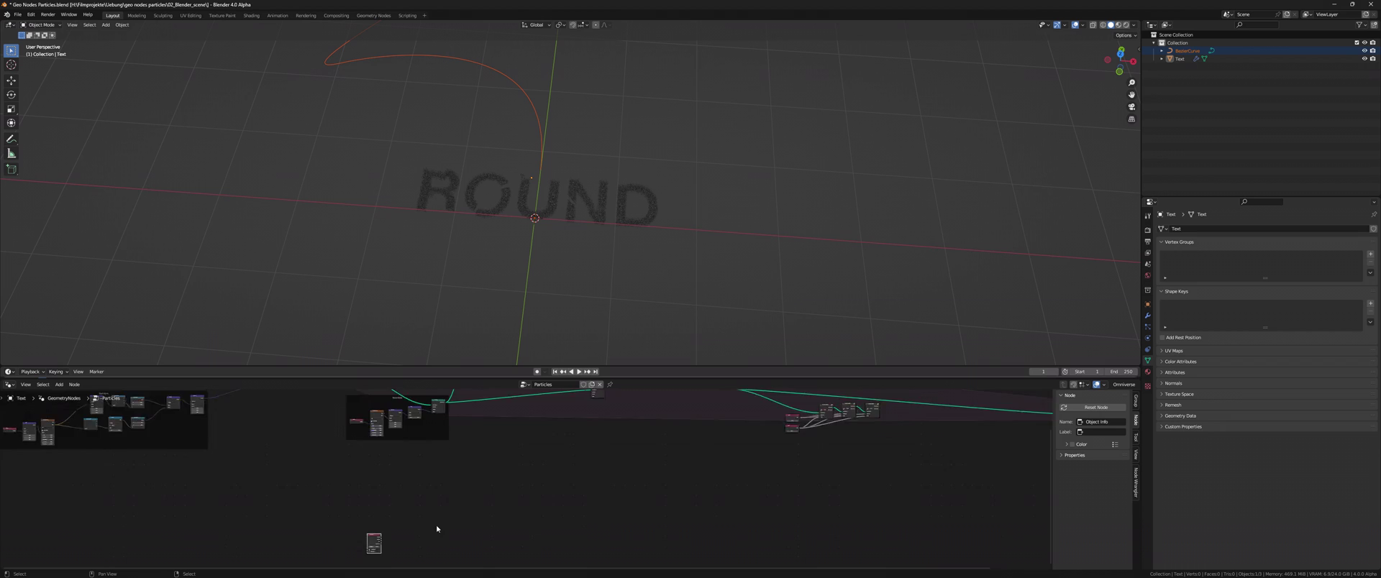
scroll(561, 528, "up", 2)
scroll(562, 528, "up", 3)
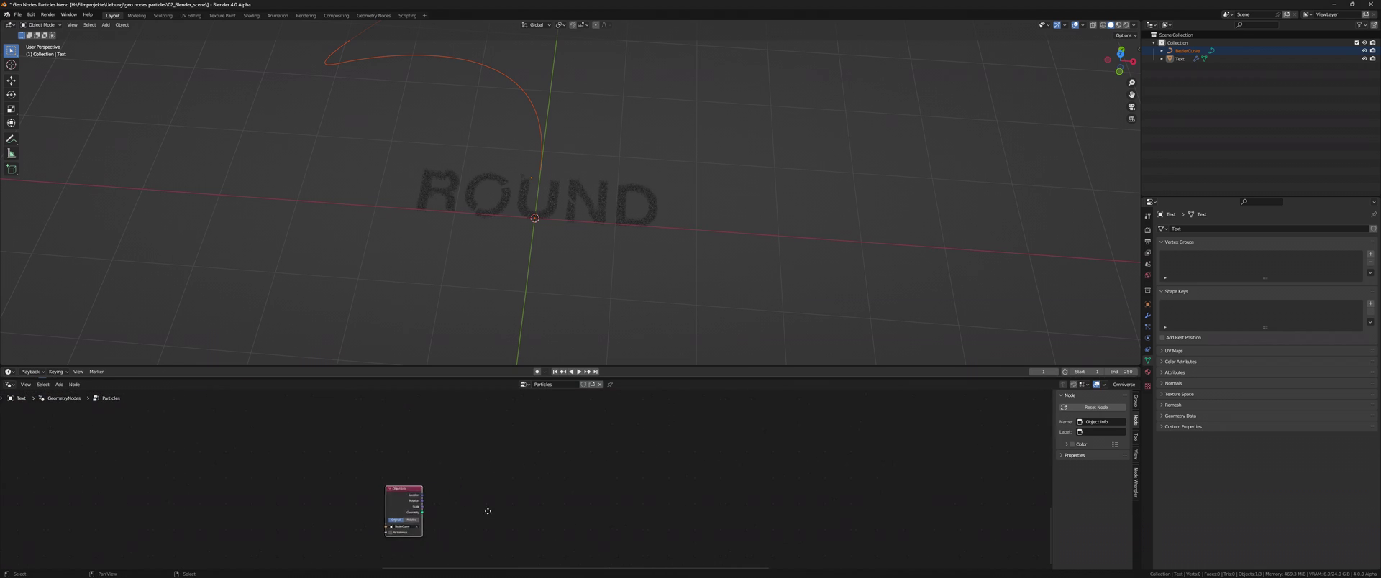
key("shift+a")
type("sample curve")
key("Return")
left_click(638, 424)
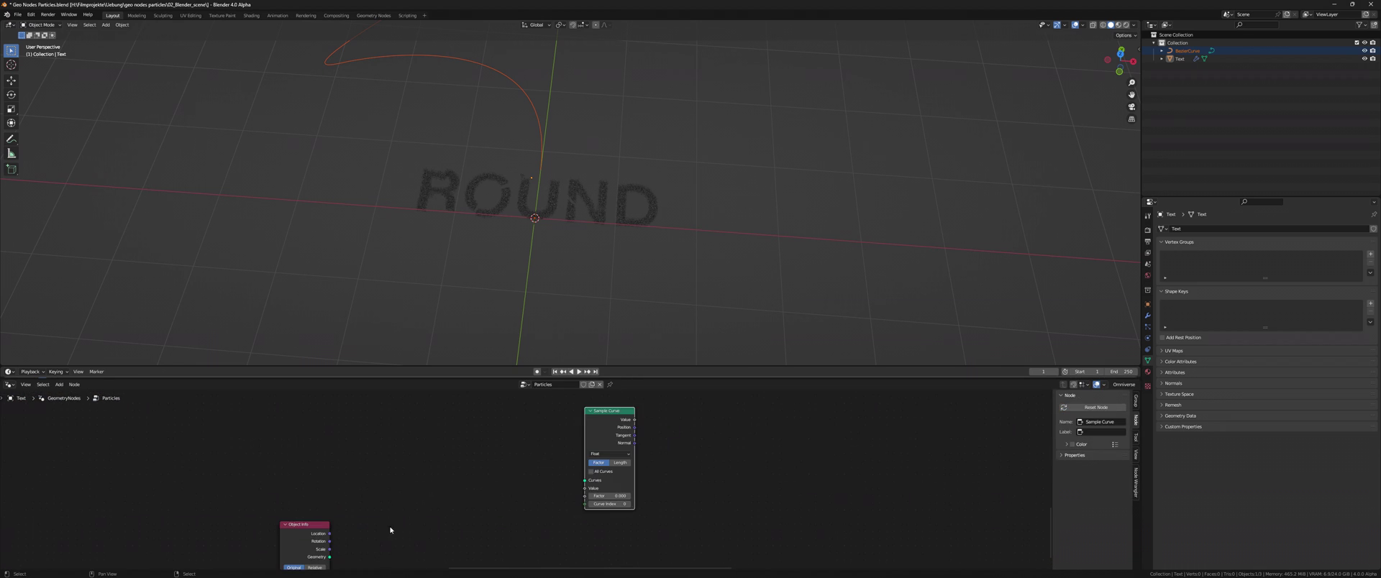
left_click_drag(356, 567, 612, 490)
Drive the Sample Curve position with a Scene Time node's seconds.
key("shift+a")
type("scene")
key("Return")
left_click(338, 451)
left_click_drag(354, 453, 360, 454)
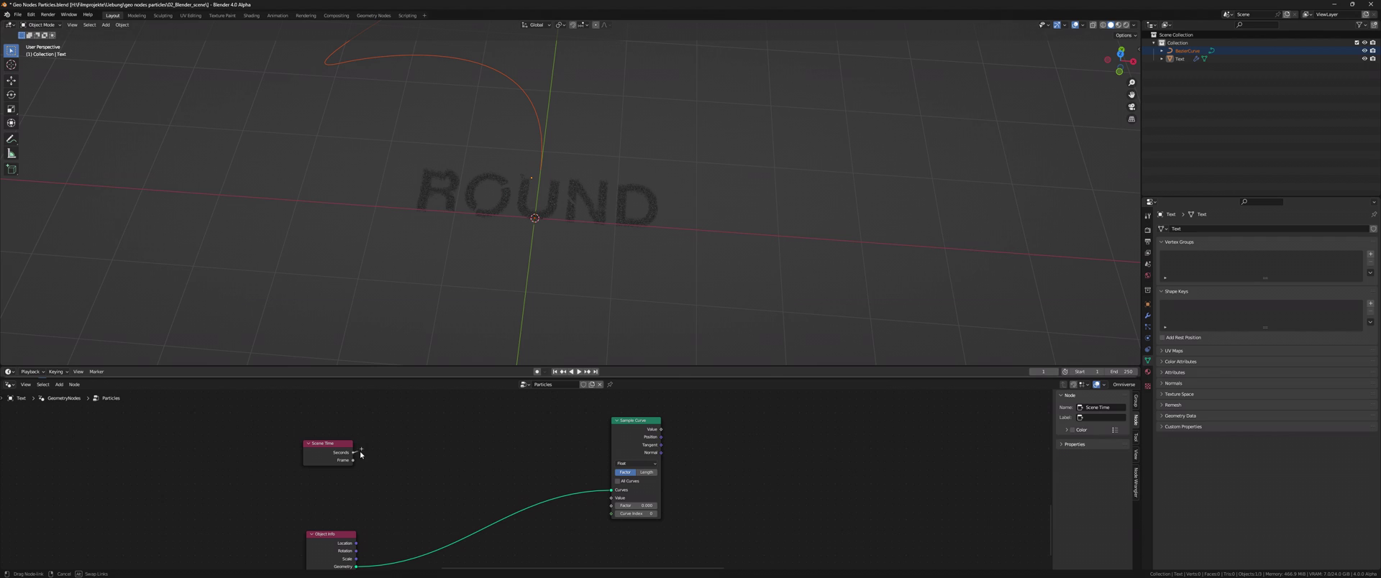
mouse_move(502, 503)
left_mouse_down()
mouse_move(612, 498)
mouse_move(694, 435)
left_mouse_up()
Align Euler to the curve tangent and feed that rotation into Transform Geometry.
key("shift+a")
type("align")
key("Return")
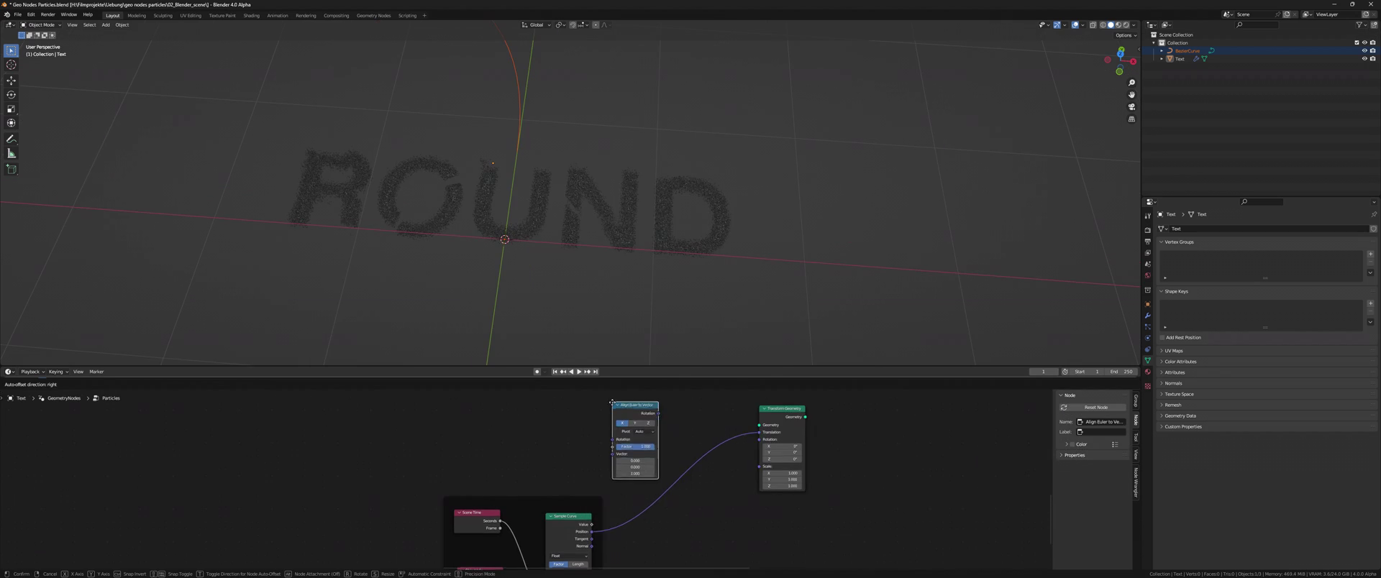
left_click_drag(614, 466, 613, 462)
left_click_drag(658, 422, 671, 435)
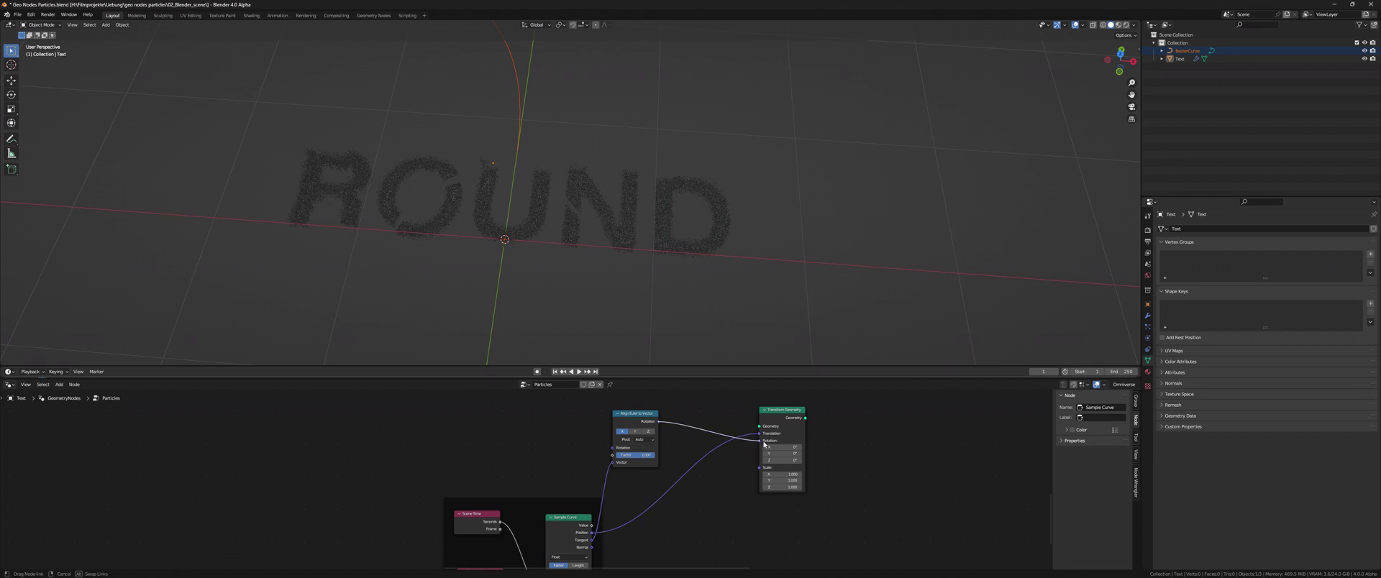
left_click_drag(764, 444, 759, 440)
left_click(636, 416)
Add an Ico Sphere and feed its mesh into Transform Geometry.
scroll(633, 461, "down", 5)
key("shift+a")
type("ico")
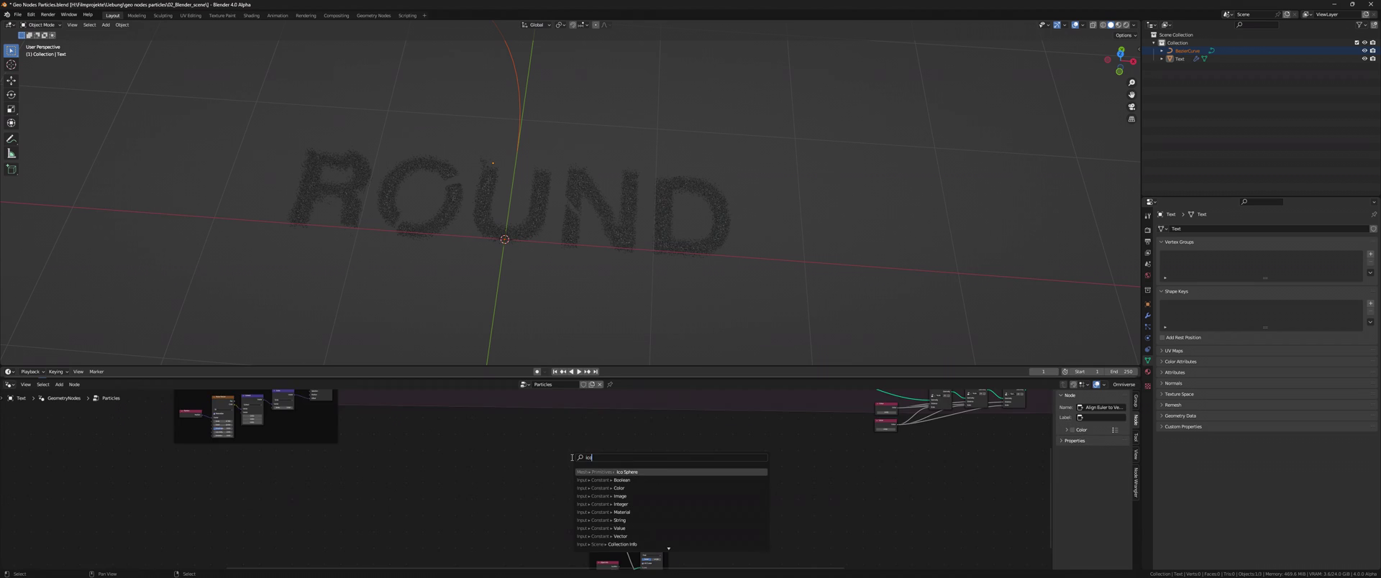
type("sp")
key("Return")
left_click(573, 456)
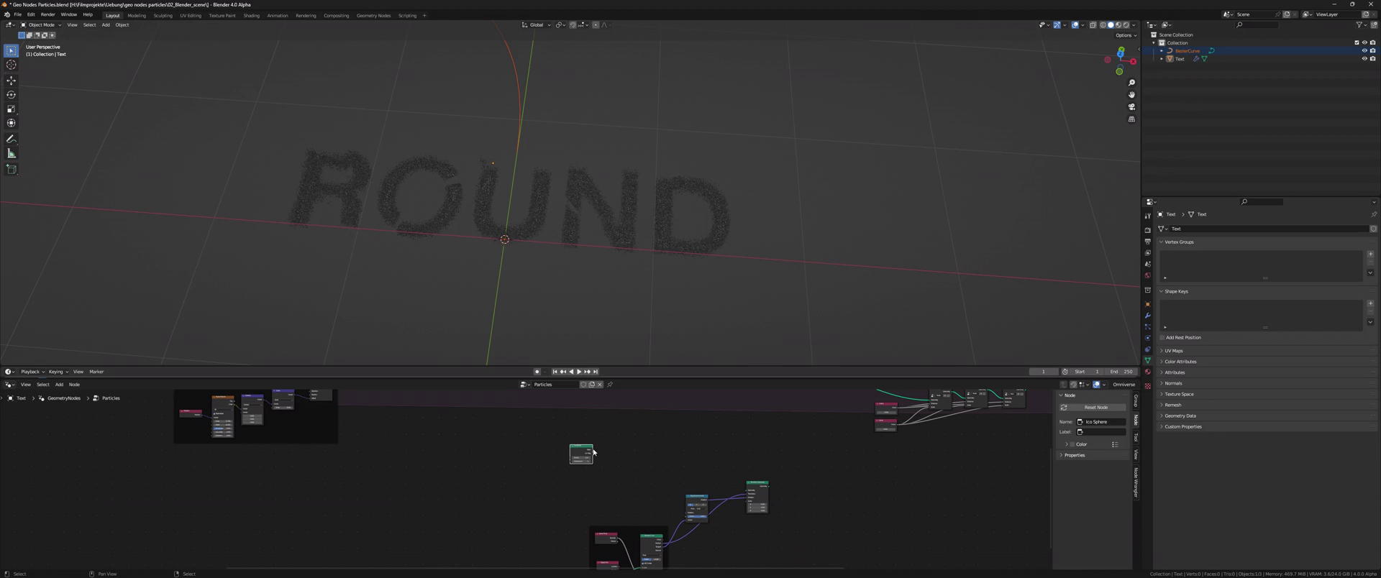
left_click_drag(592, 451, 743, 484)
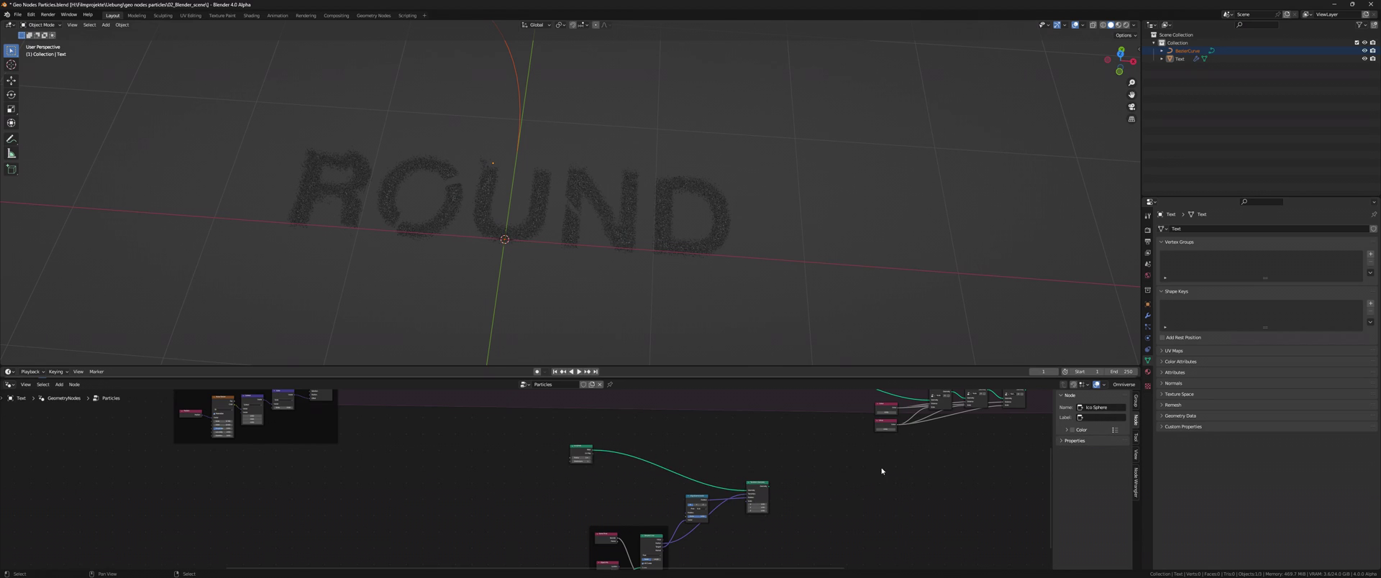
Add Geometry Proximity targeting the transformed icosphere's faces.
middle_click_drag(882, 471, 581, 473)
key("shift+a")
type("prox")
key("Return")
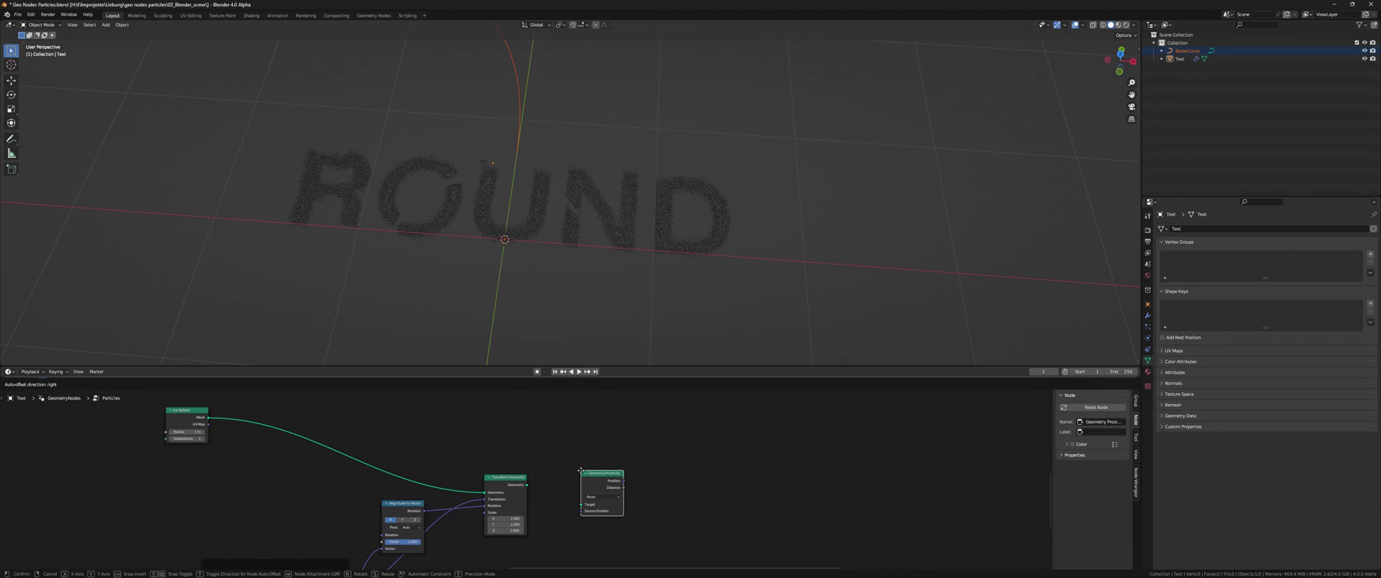
left_click(611, 429)
left_click_drag(528, 485, 610, 461)
left_click(632, 454)
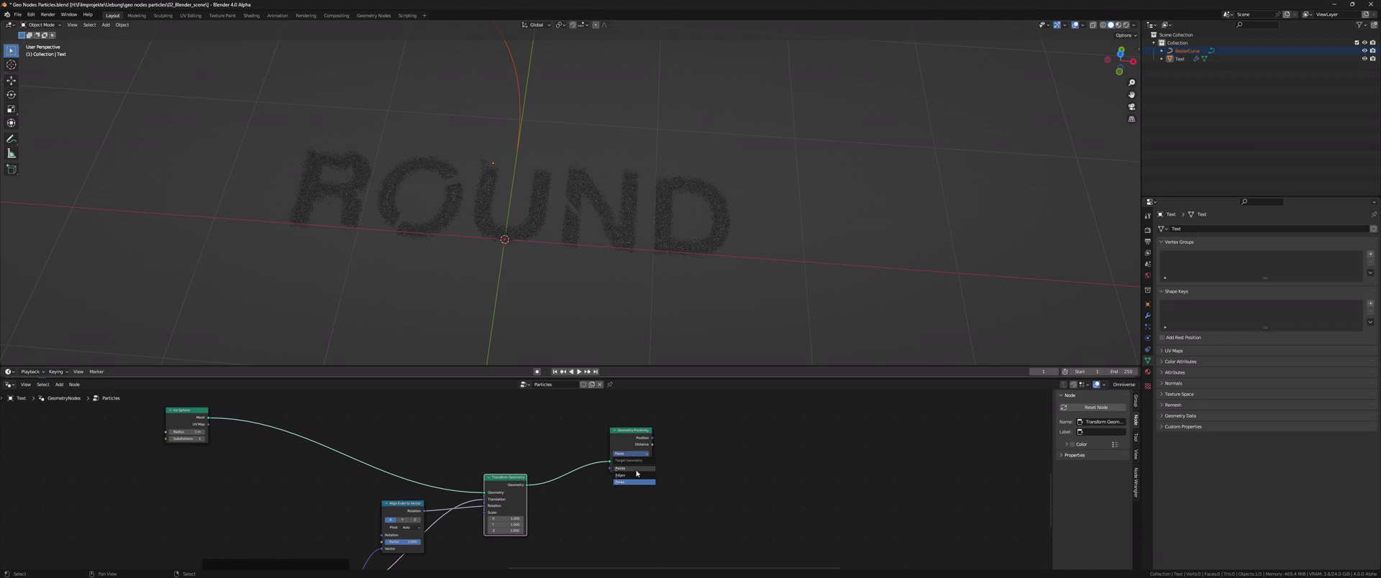
left_click(637, 472)
Connect a Position node into the proximity source position.
middle_click_drag(538, 413, 577, 431)
key("shift+a")
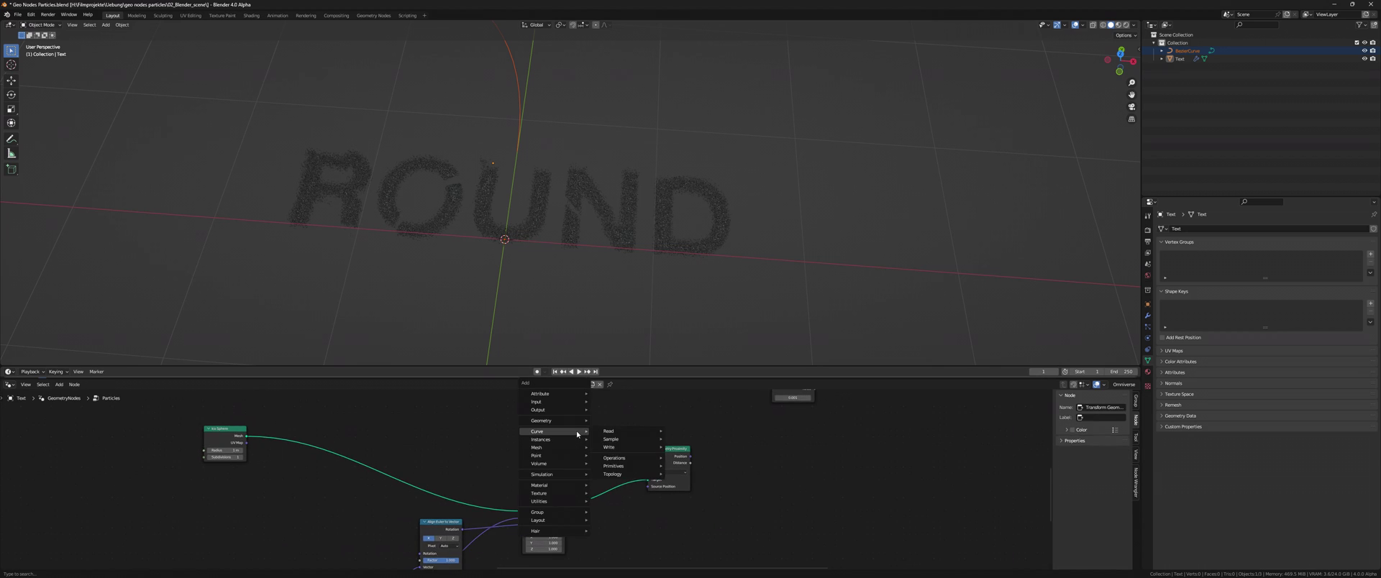
type("psotio")
key("Return")
left_click(626, 469)
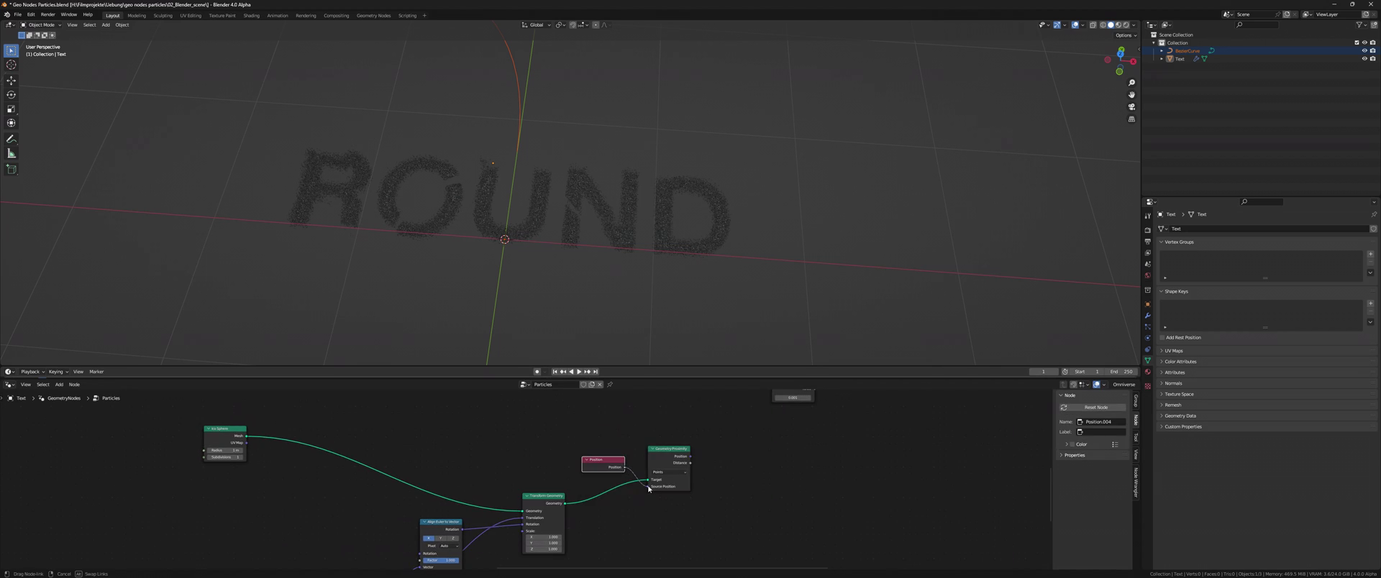
left_click_drag(650, 488, 649, 487)
middle_click_drag(649, 487, 608, 519)
Subtract the point Position from the proximity result with a Vector Math node.
key("shift+a")
type("vector math")
key("Return")
left_click(657, 479)
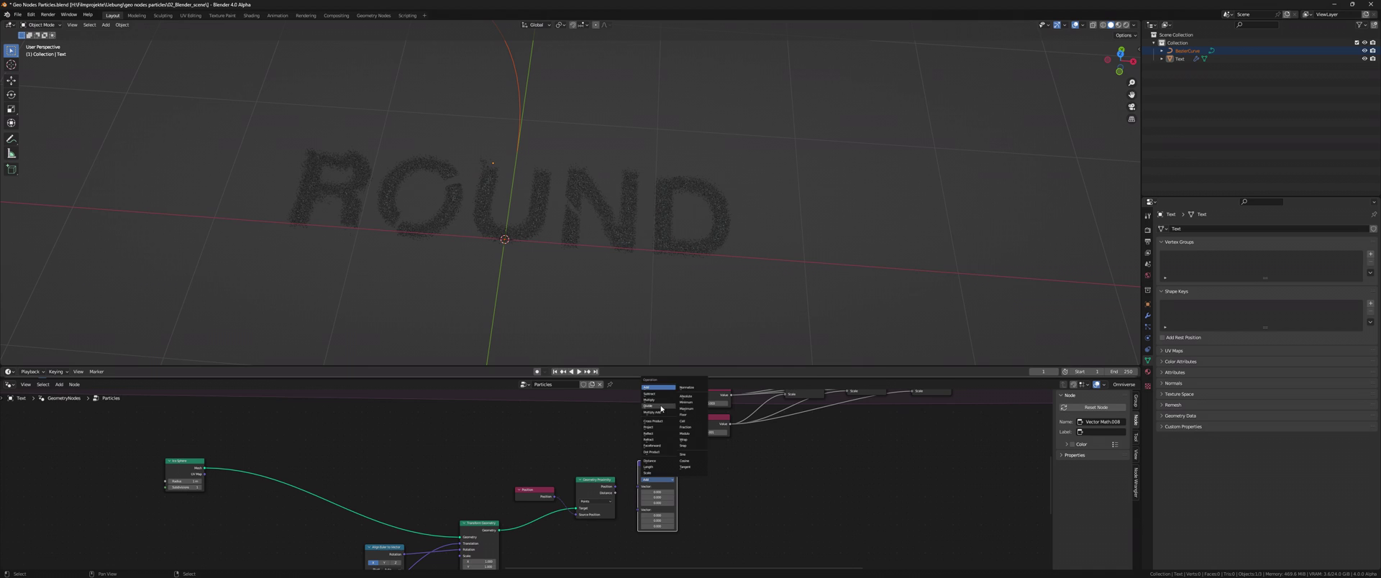
left_click(649, 393)
mouse_move(615, 493)
left_mouse_down()
mouse_move(632, 517)
mouse_move(650, 490)
left_mouse_up()
left_click(533, 490)
key("shift+d")
left_click(616, 538)
left_click(657, 464)
Add a Vector Math Scale node after the subtraction.
key("shift+d")
left_click(708, 489)
scroll(806, 466, "up", 2)
left_click(672, 479)
left_click(664, 469)
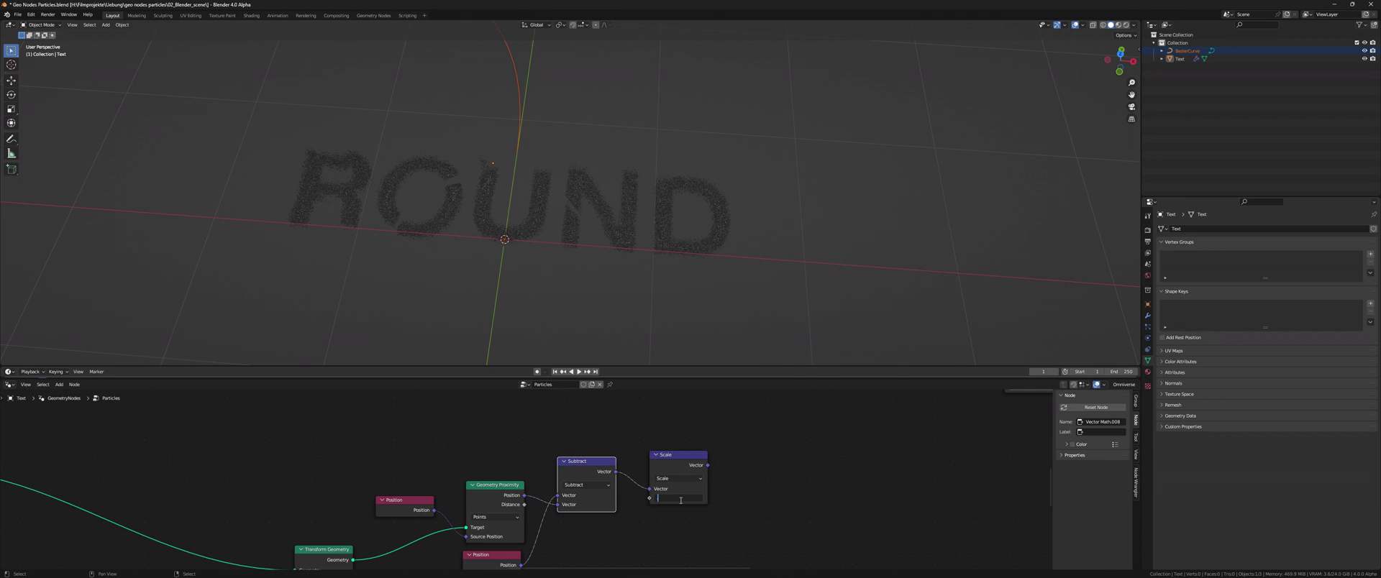
scroll(727, 464, "down", 3)
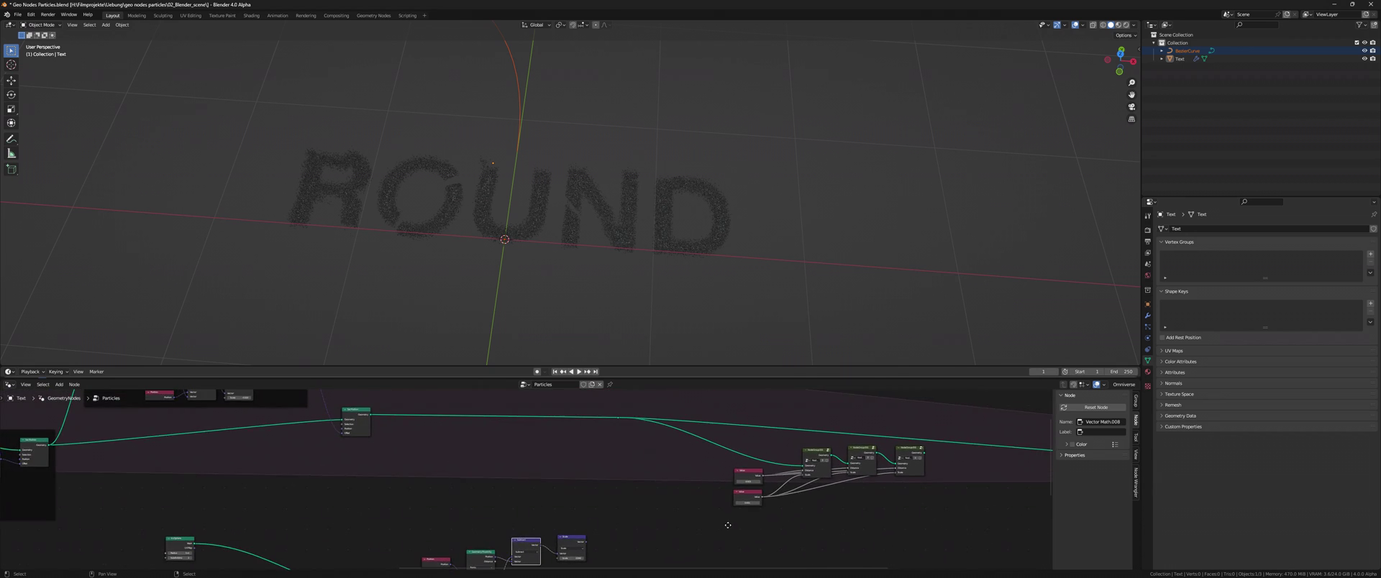
Insert a duplicate Set Position on the main link, offset by the scaled vector.
scroll(728, 526, "down", 1)
left_click(364, 417)
key("shift+d")
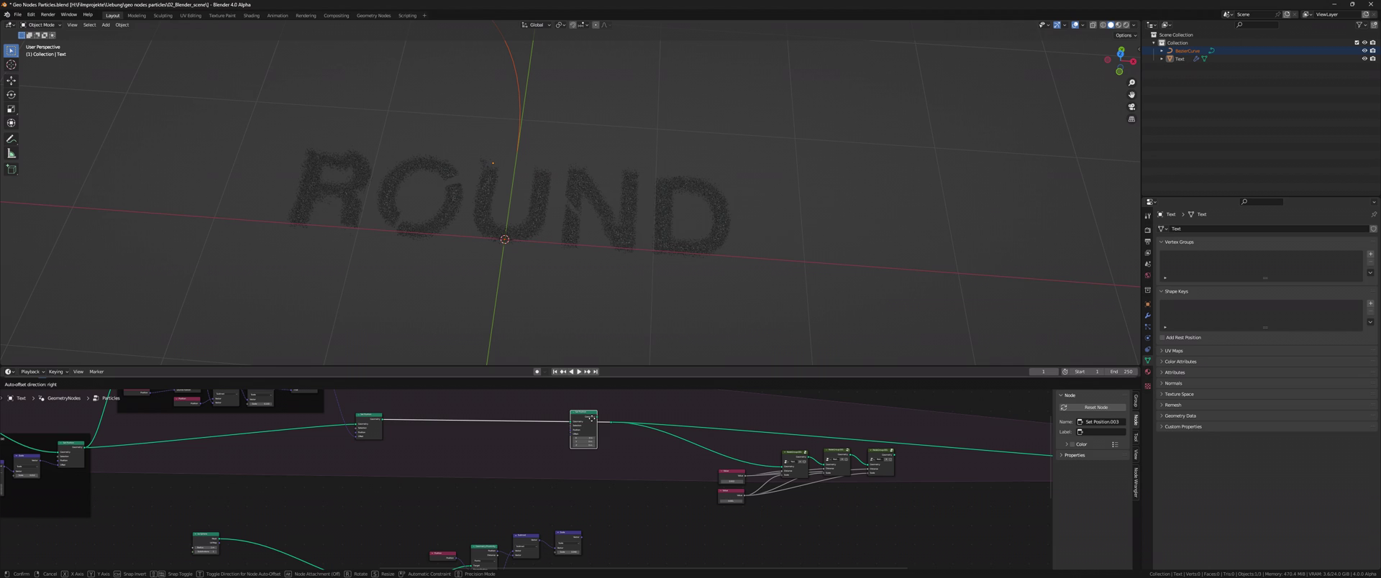
left_click(589, 418)
left_click_drag(581, 538, 623, 544)
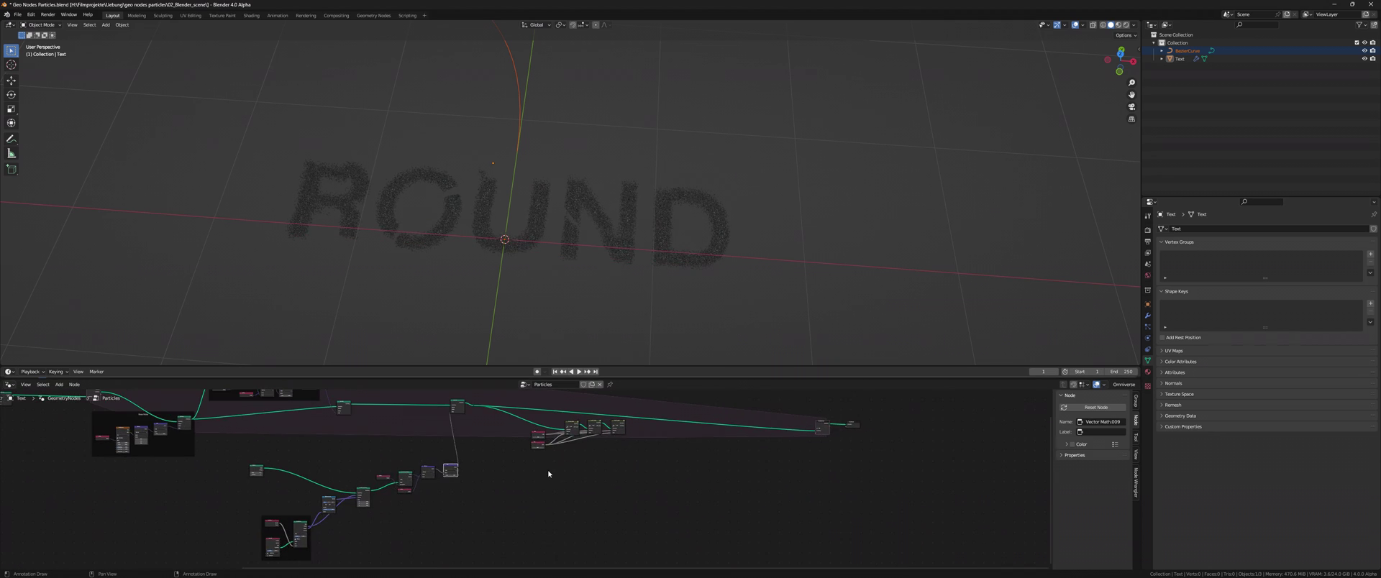
Join the transformed icosphere into the output via Join Geometry before Group Output.
left_click_drag(568, 436, 872, 448)
key("shift+a")
left_click(910, 484)
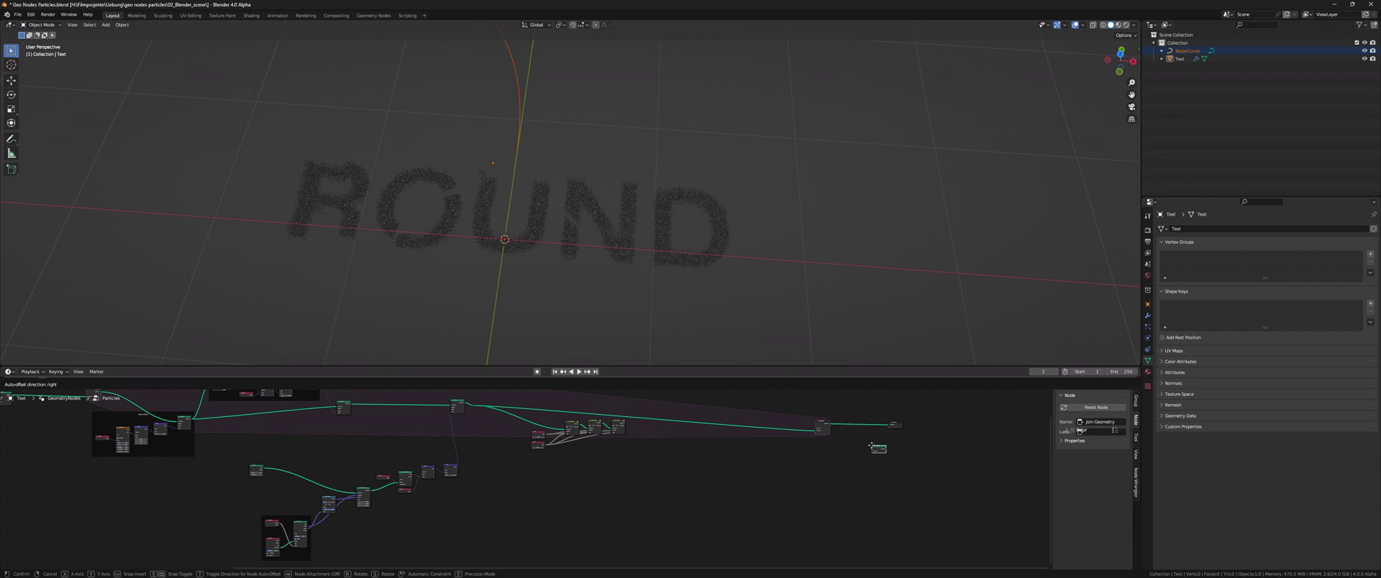
left_click(858, 425)
scroll(521, 479, "up", 2)
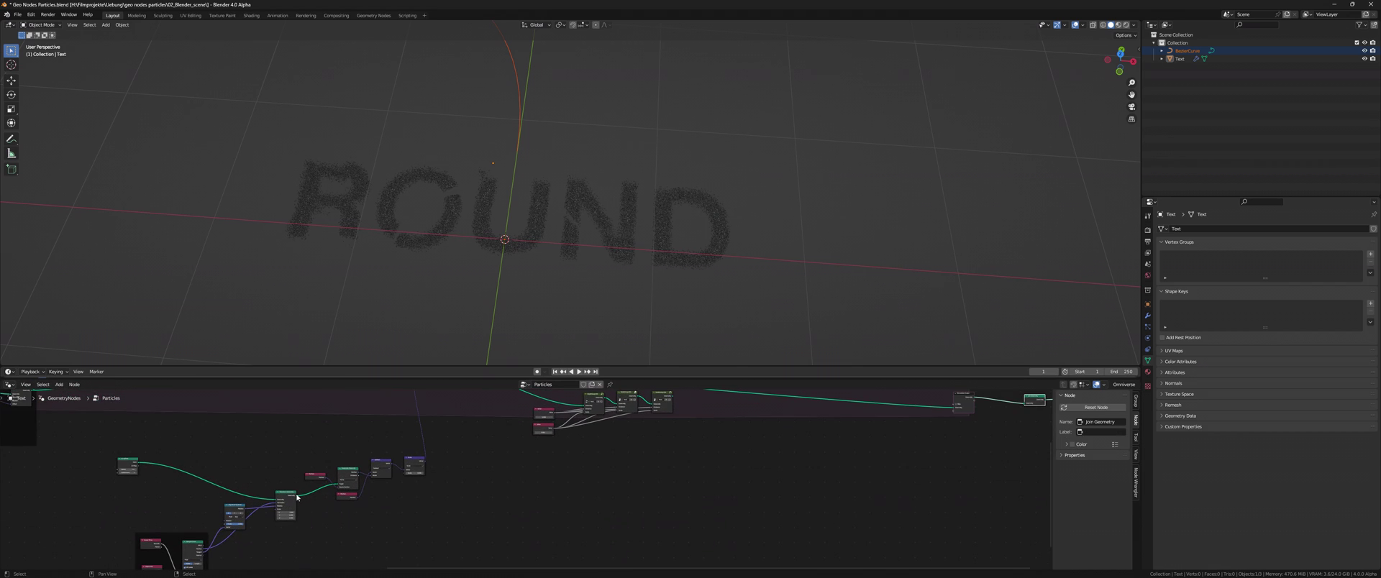
mouse_move(296, 497)
left_mouse_down()
mouse_move(1025, 410)
mouse_move(961, 410)
left_mouse_up()
scroll(657, 251, "down", 5)
scroll(680, 240, "down", 4)
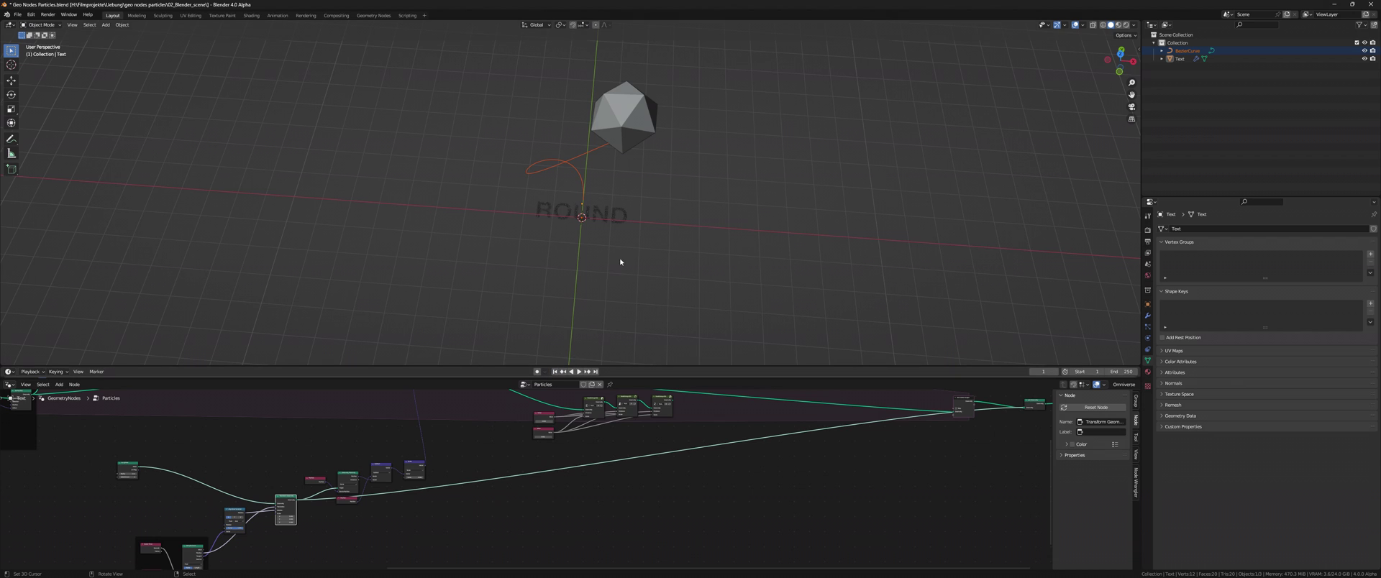
Reverse the BezierCurve's direction with Segments > Switch Direction in Edit Mode.
mouse_move(620, 262)
middle_mouse_down()
mouse_move(678, 213)
mouse_move(795, 234)
middle_mouse_up()
left_click(1185, 51)
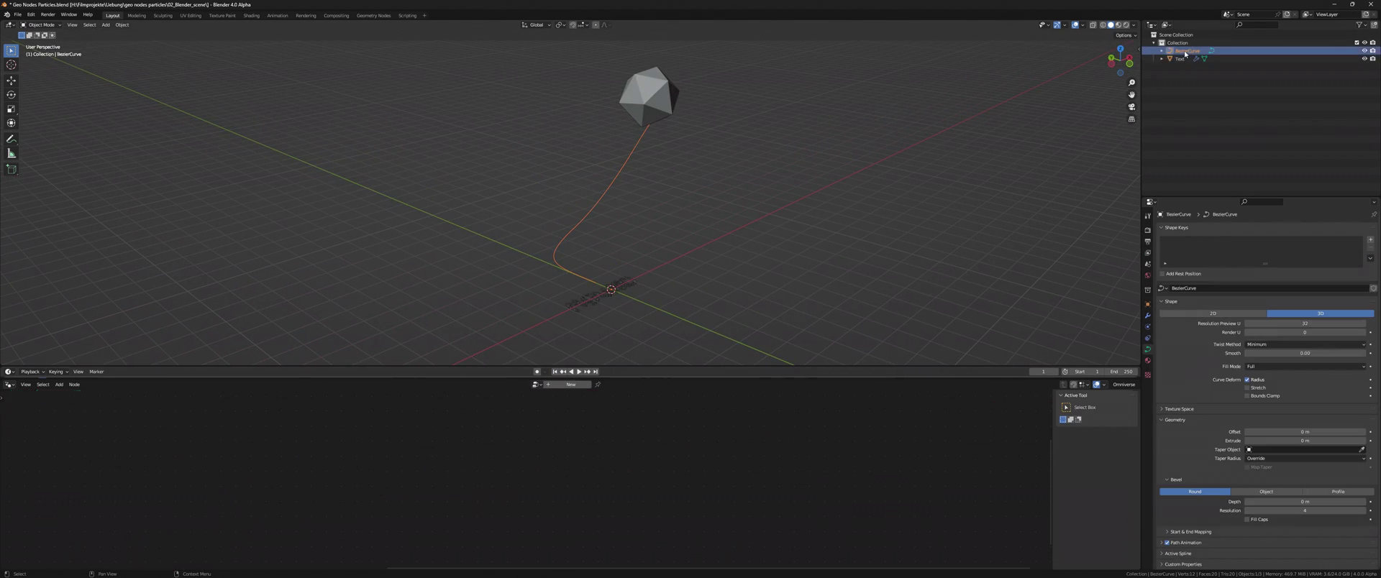
key("Tab")
left_click(175, 25)
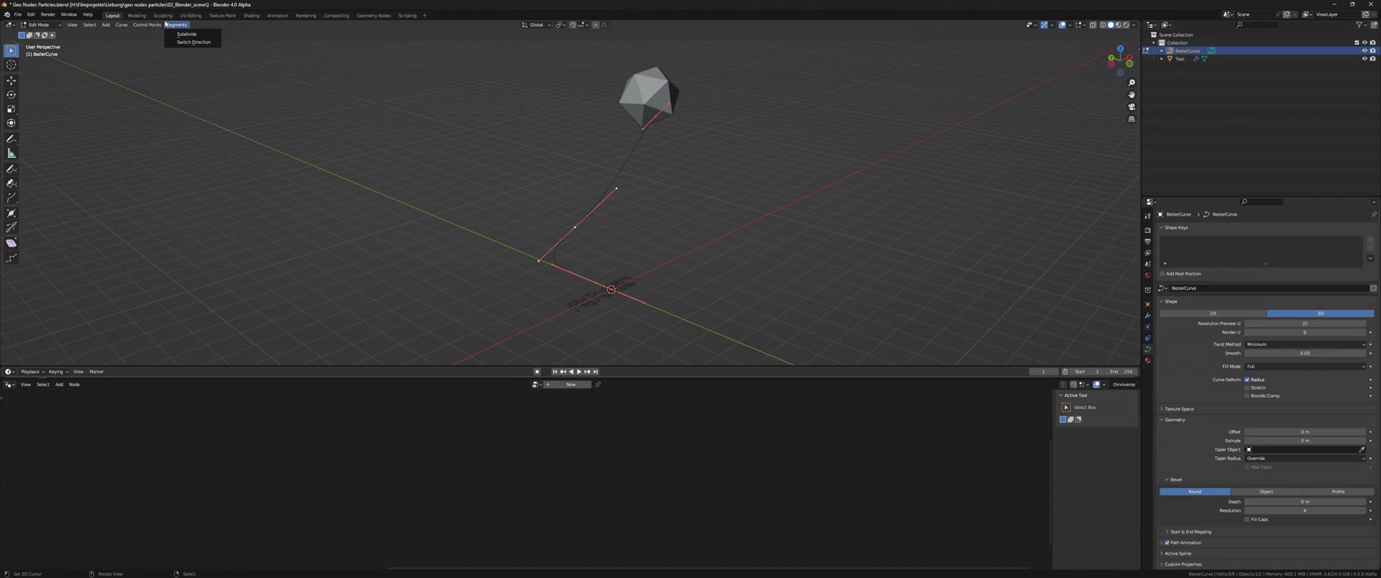
left_click(187, 42)
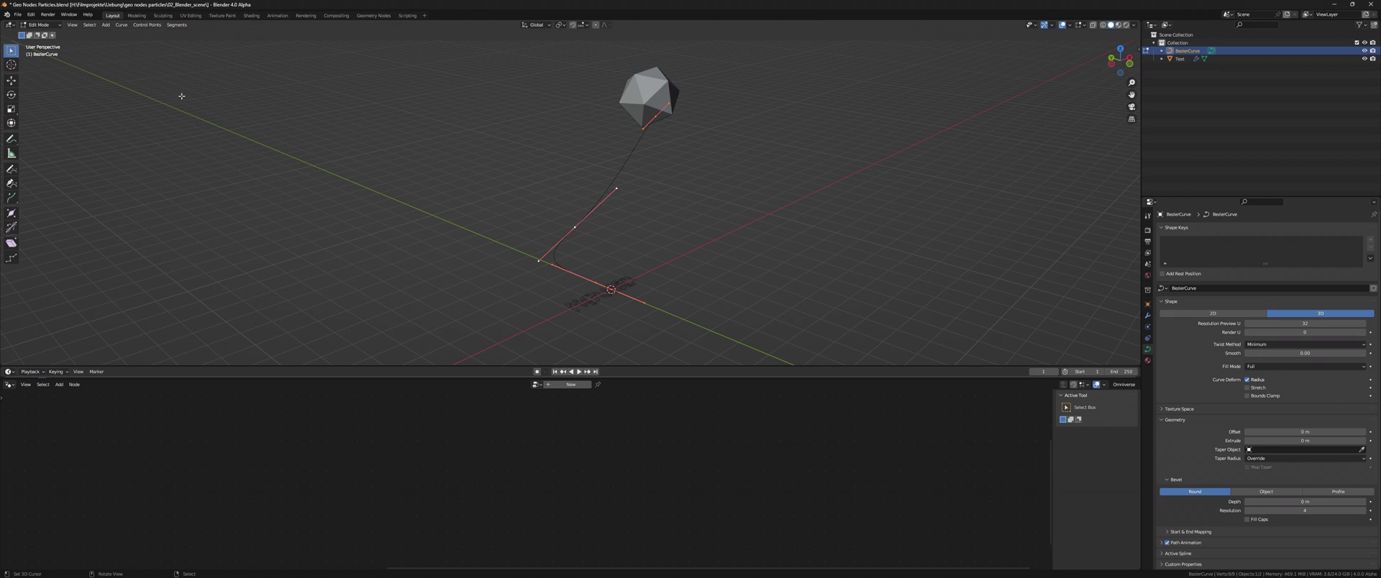
left_click(177, 25)
left_click(188, 43)
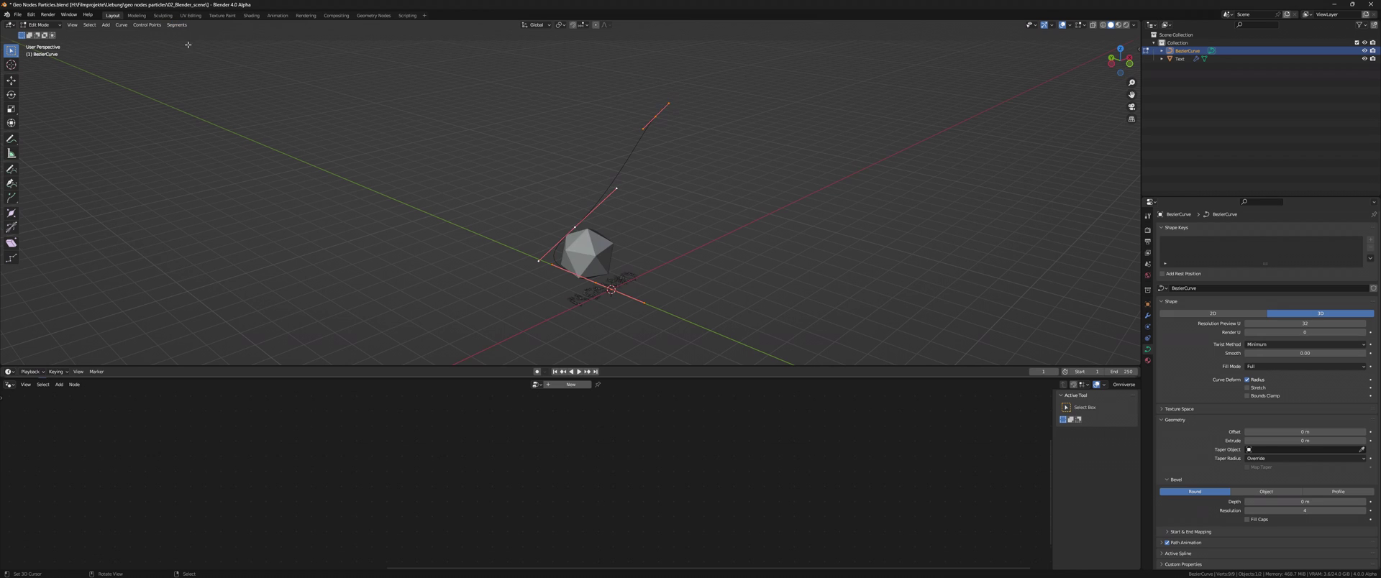
key("Tab")
With the Text object playing, set the Scale node's push factor to -0.04 and replay.
middle_click_drag(530, 252, 506, 280)
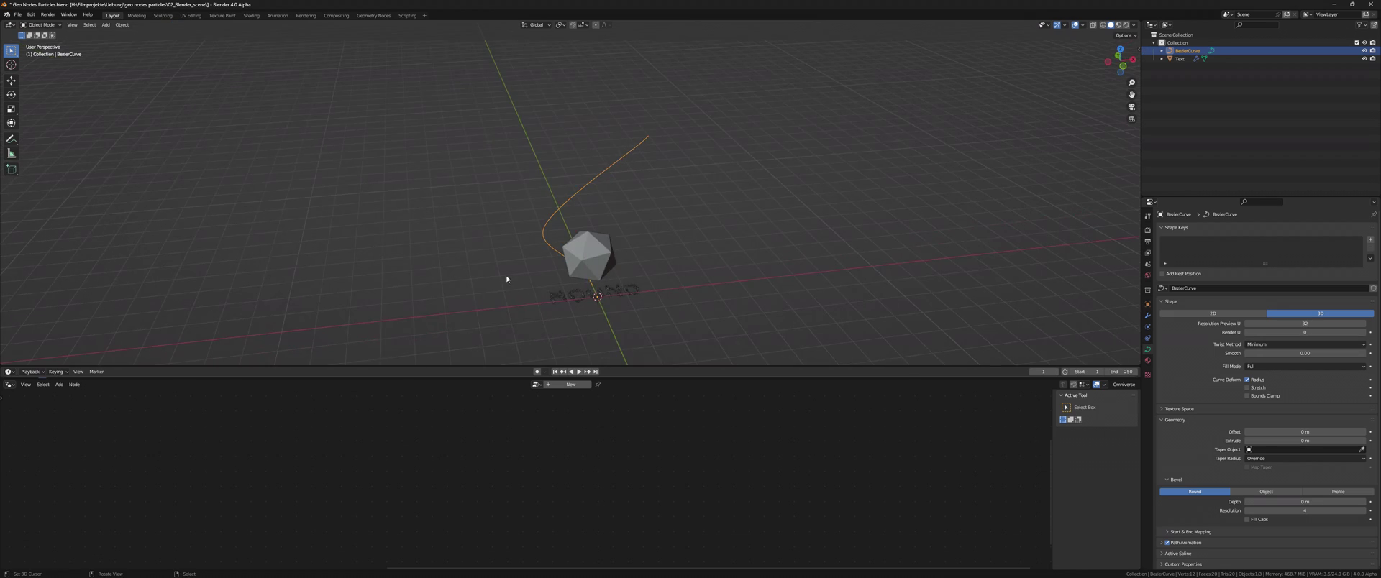
left_click(580, 300)
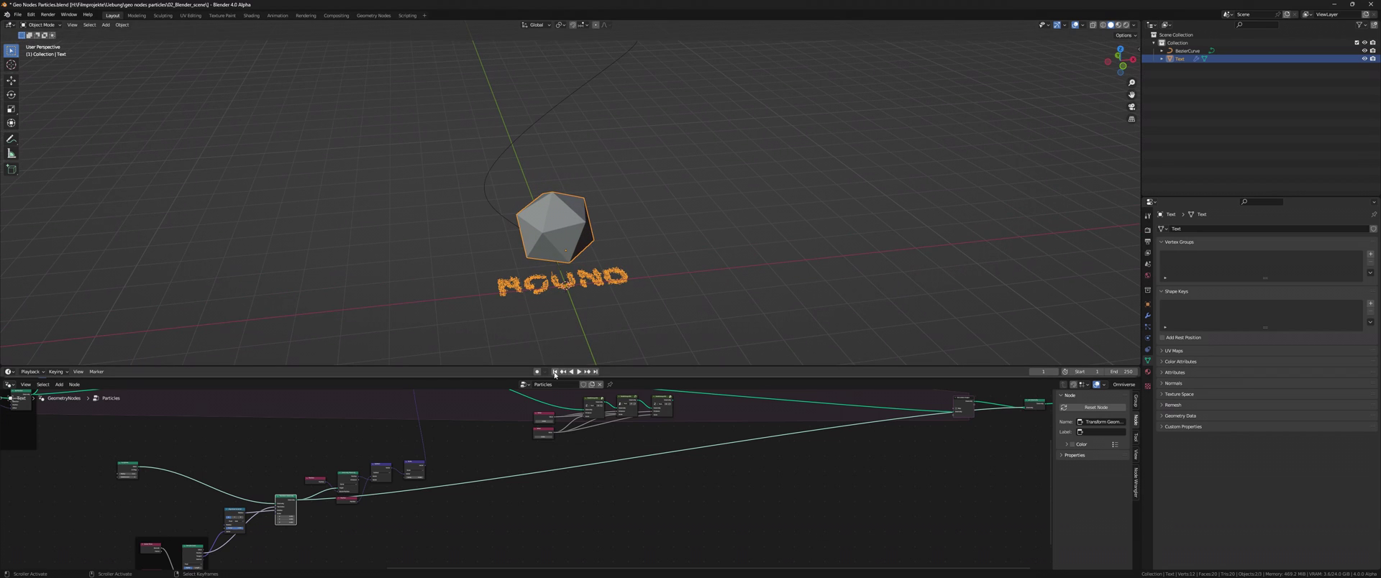
key("space")
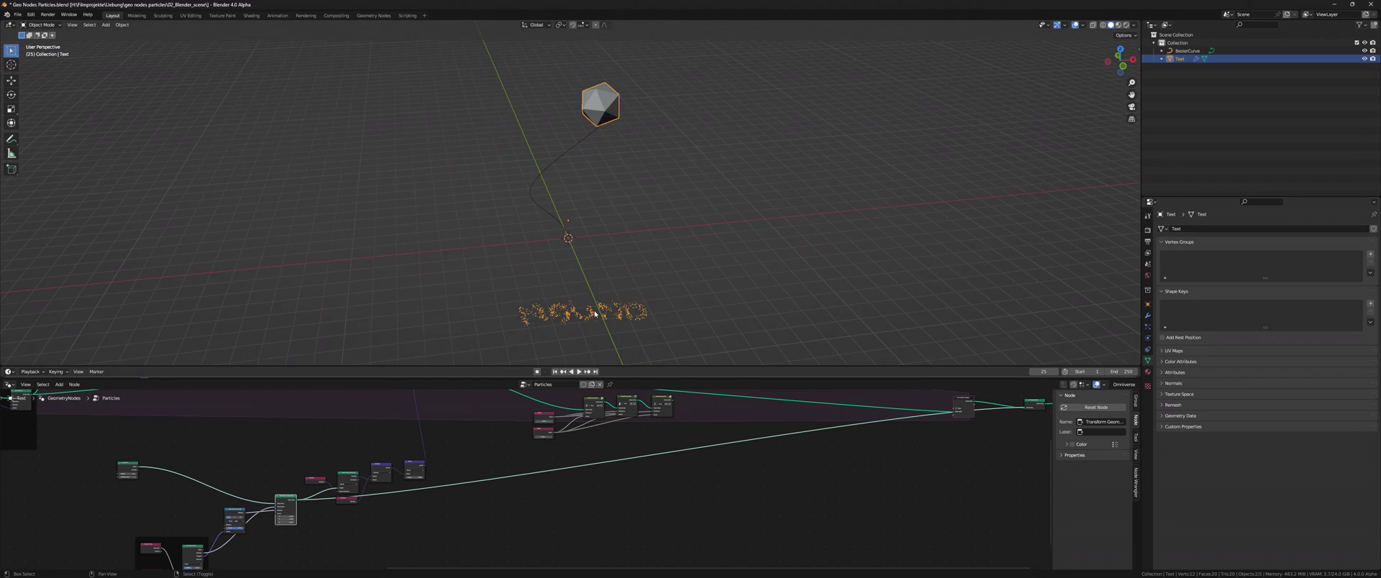
scroll(430, 512, "up", 4)
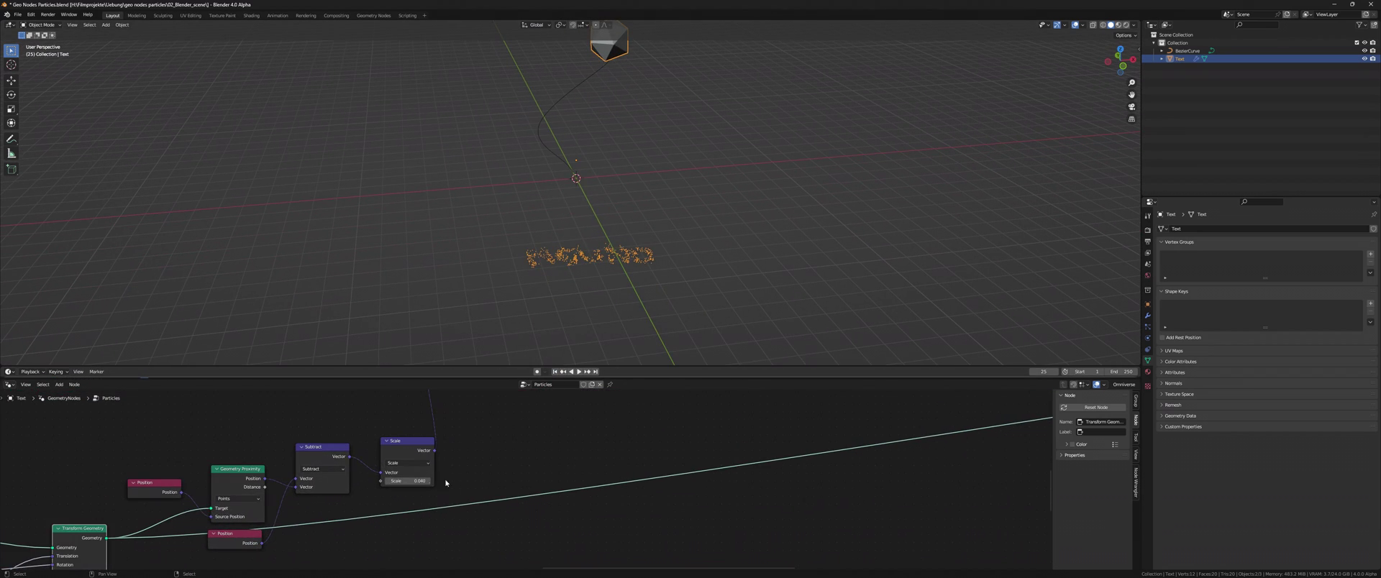
left_click(408, 481)
key("Return")
left_click(554, 371)
key("space")
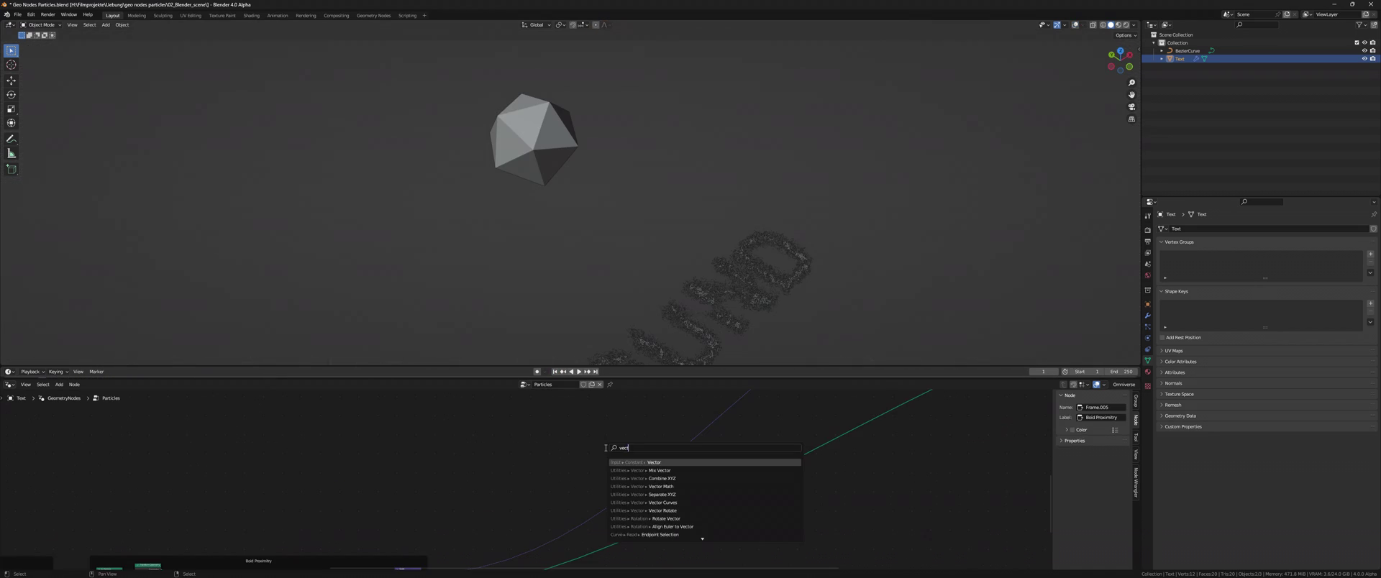
Insert a Vector Math node set to Scale on the particle link.
key("Return")
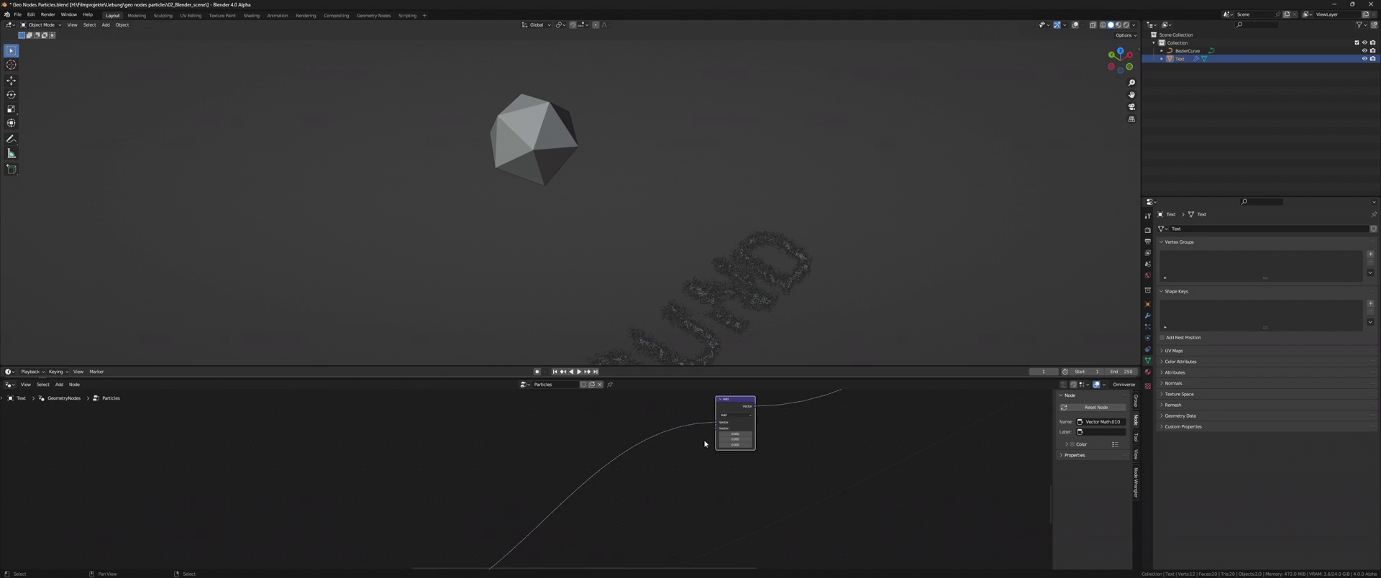
left_click(630, 449)
left_click(628, 441)
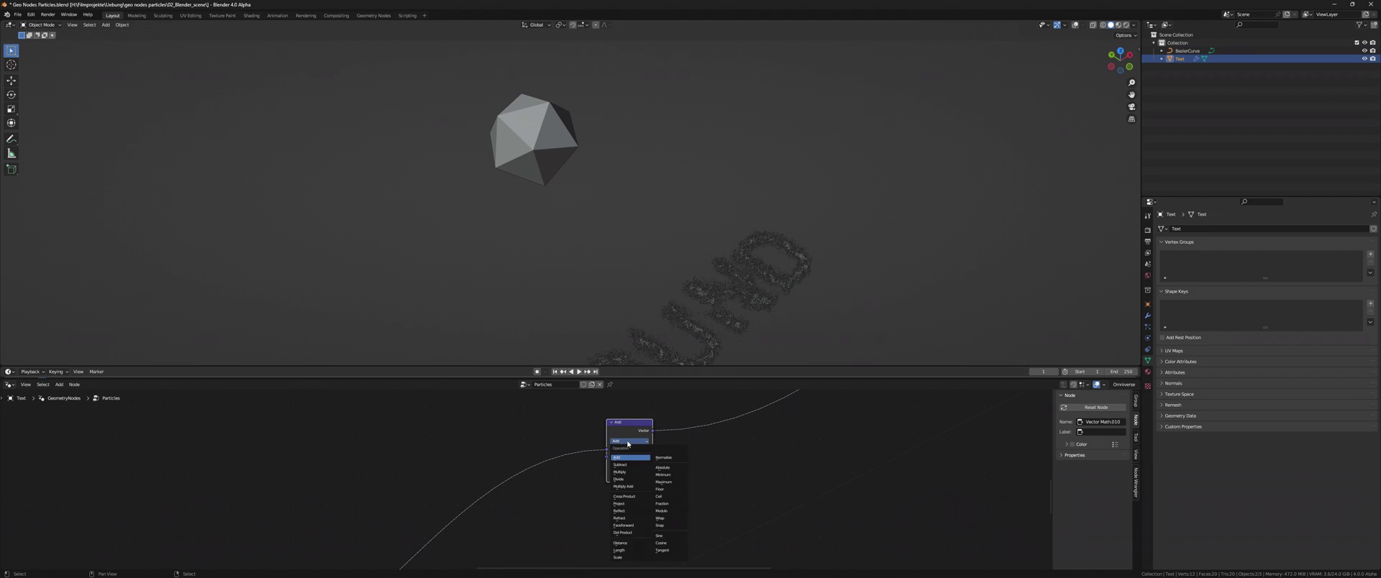
left_click(628, 555)
Feed Position through Separate XYZ, wiring its Z output into the scale input.
key("shift+a")
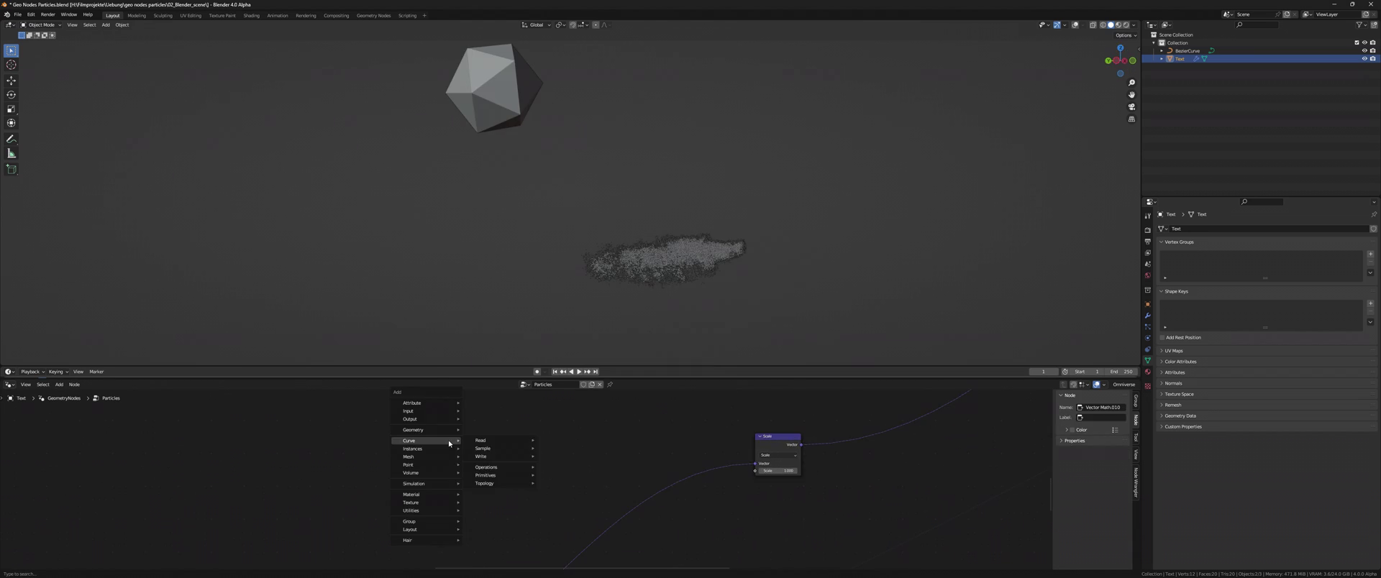
type("posit")
left_click(475, 450)
left_click_drag(465, 454, 522, 463)
type("separa")
key("Return")
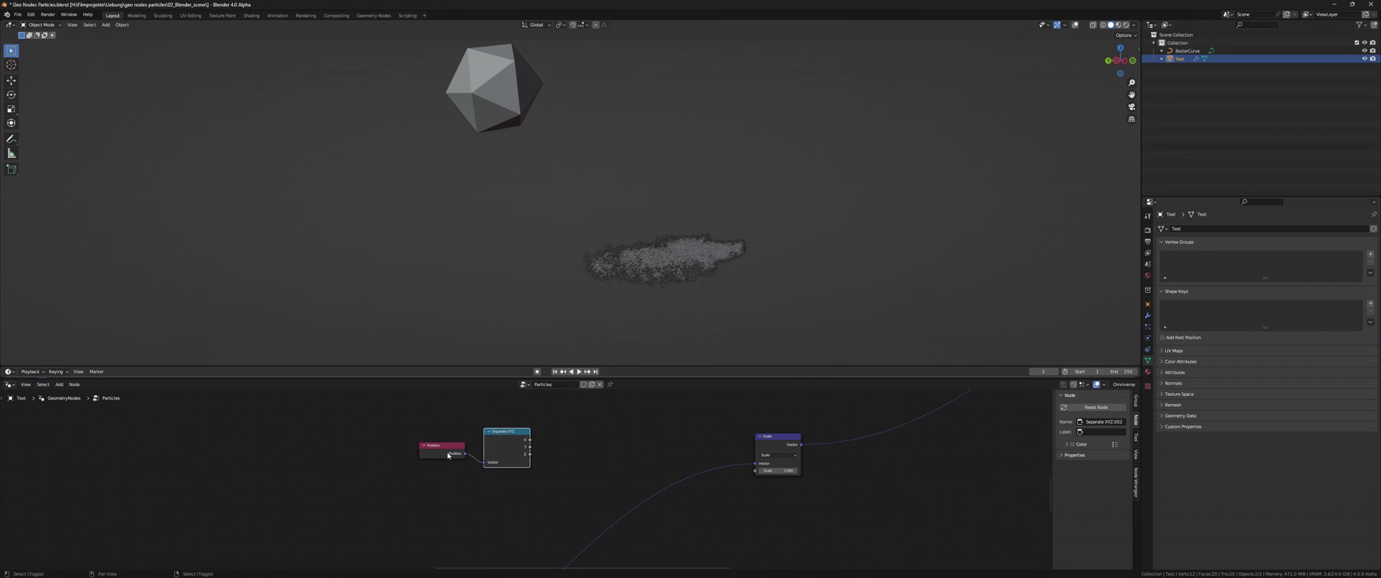
left_click(435, 459)
scroll(435, 459, "up", 1)
left_click_drag(478, 453, 756, 470)
Put an Absolute math node and a duplicated Divide node on the Z-to-Scale link.
key("shift+a")
type("m")
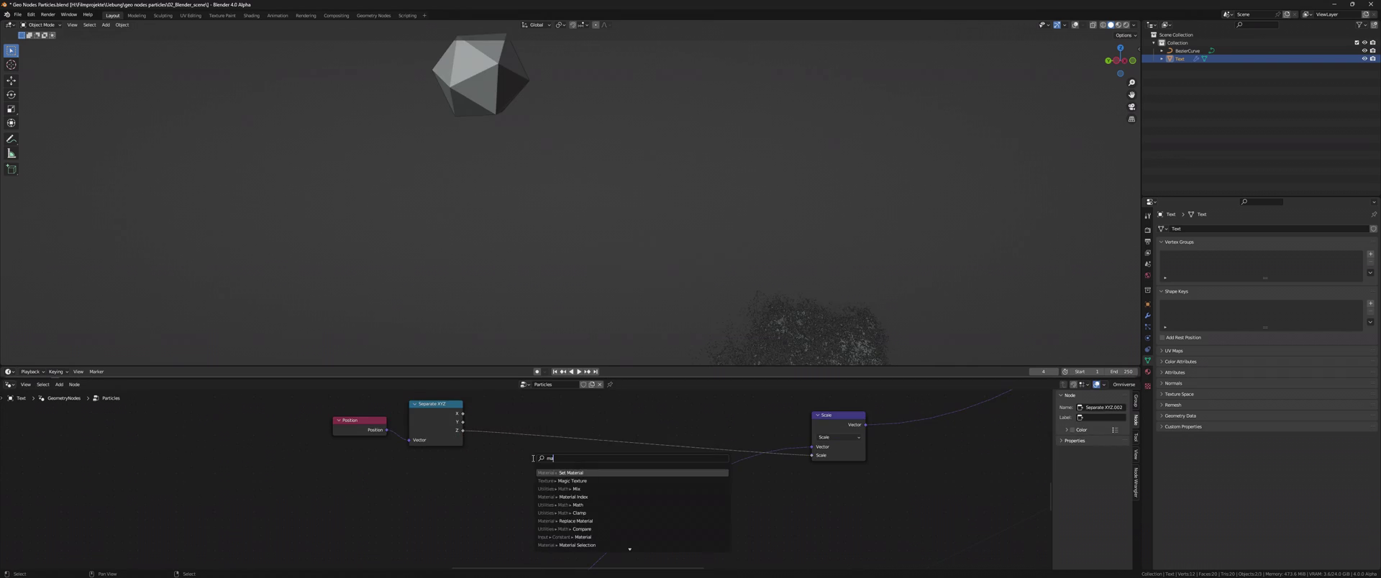
type("add")
key("Return")
left_click(720, 405)
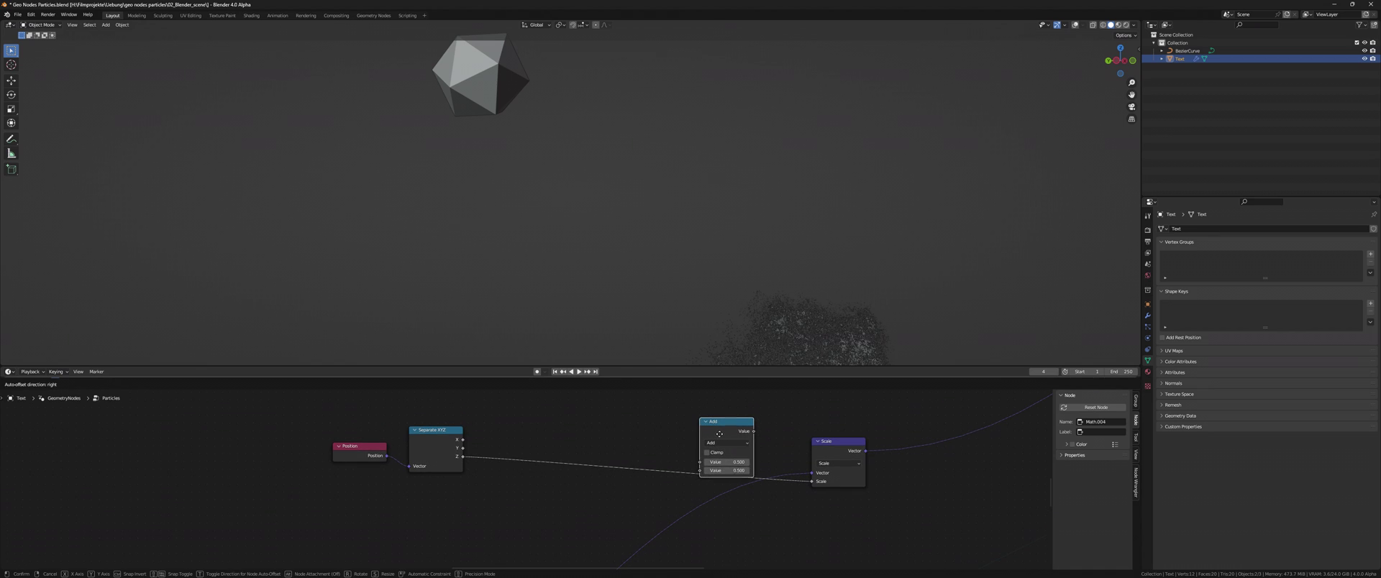
left_click(725, 446)
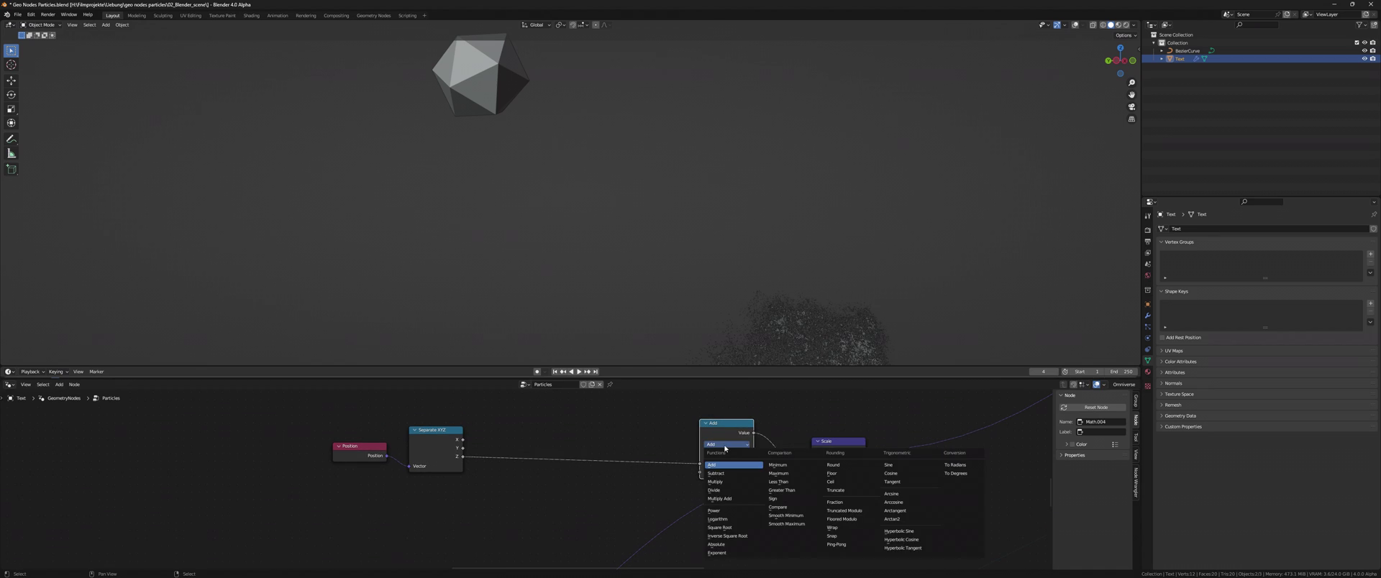
left_click(716, 544)
key("shift+d")
left_click(408, 450)
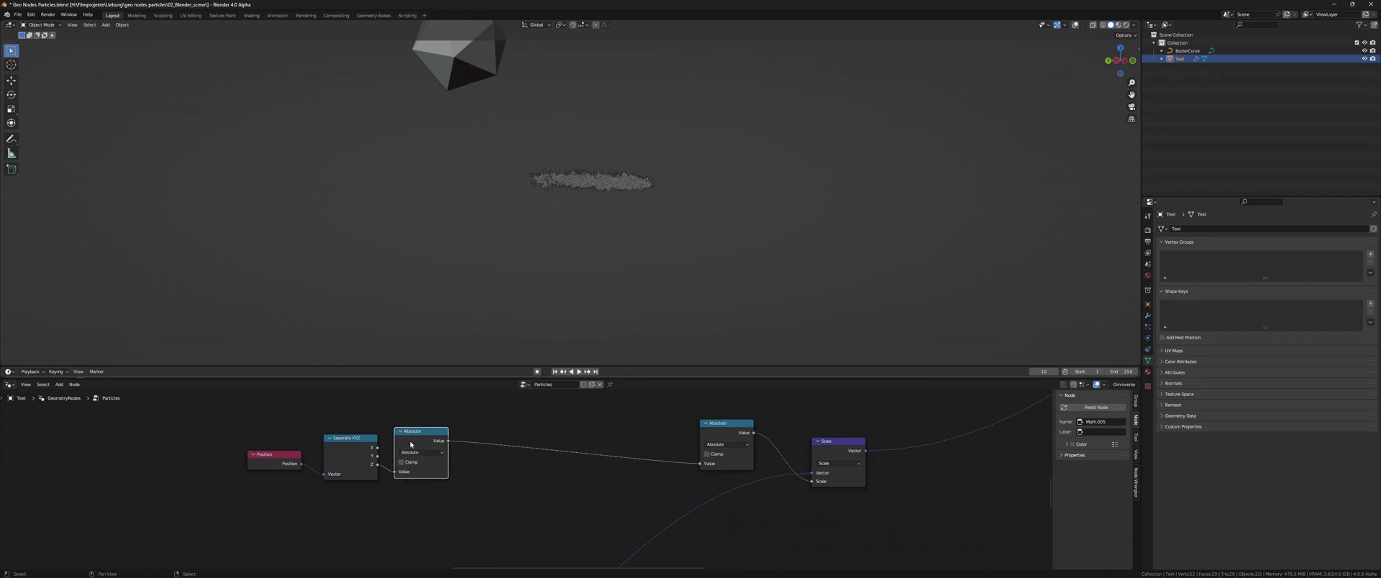
left_click(424, 475)
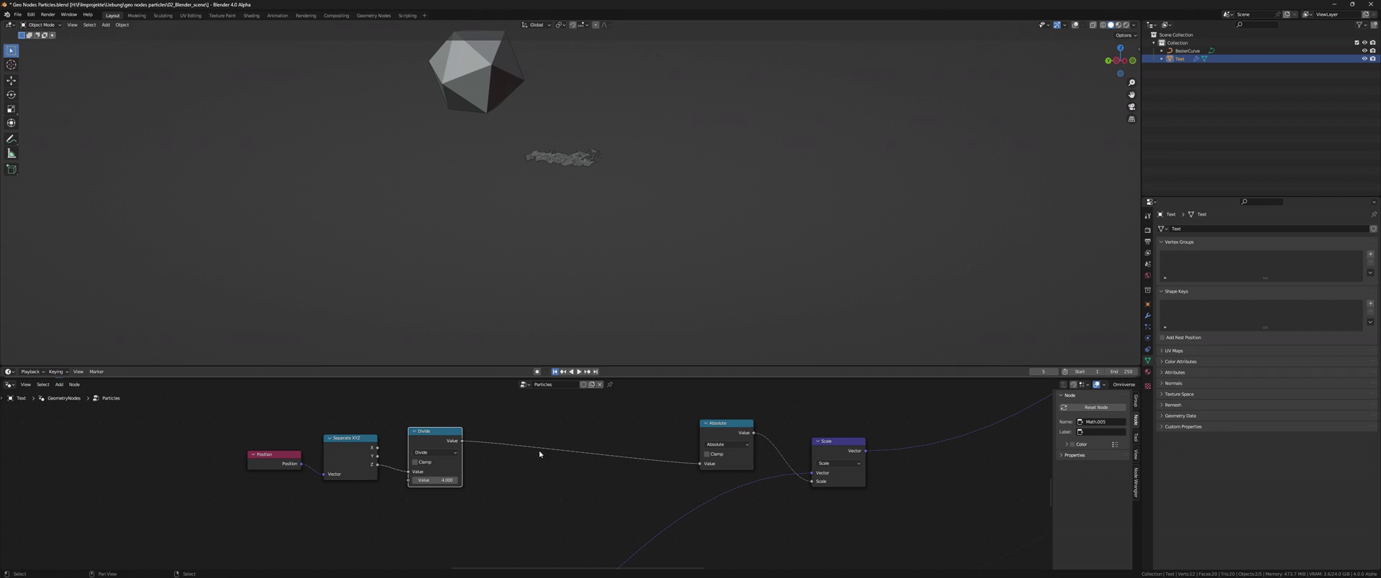
Add another Vector Math Scale node and a linked Math node from the link search.
key("shift+a")
left_click(628, 444)
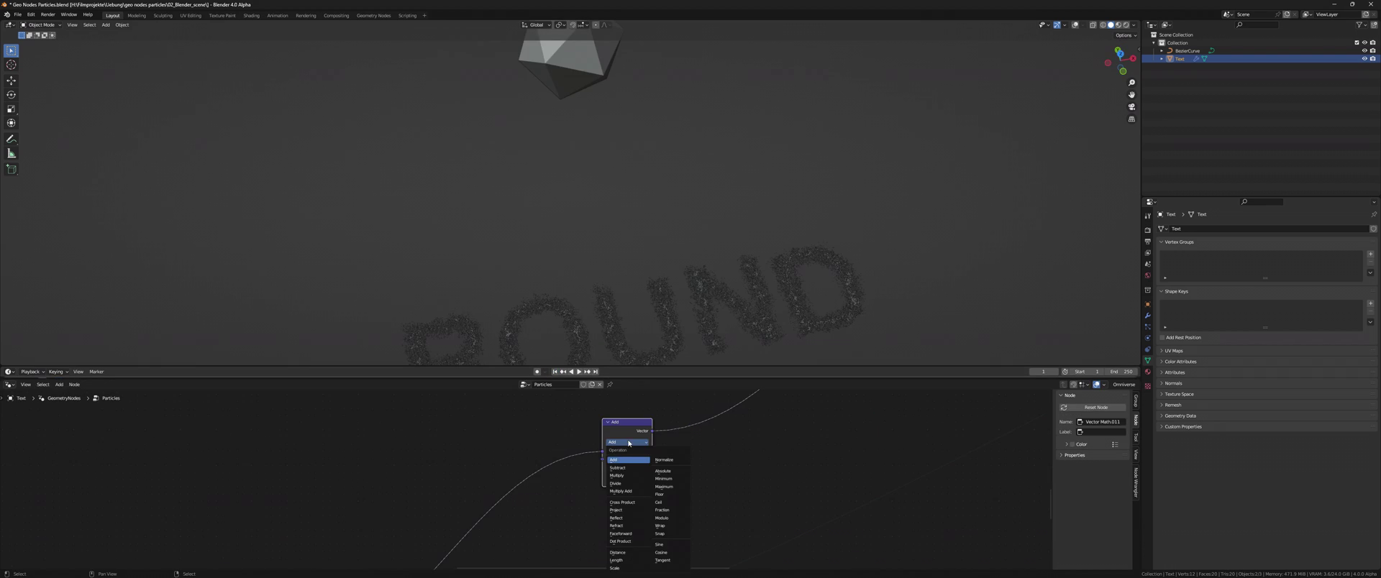
left_click(620, 569)
scroll(553, 492, "down", 3)
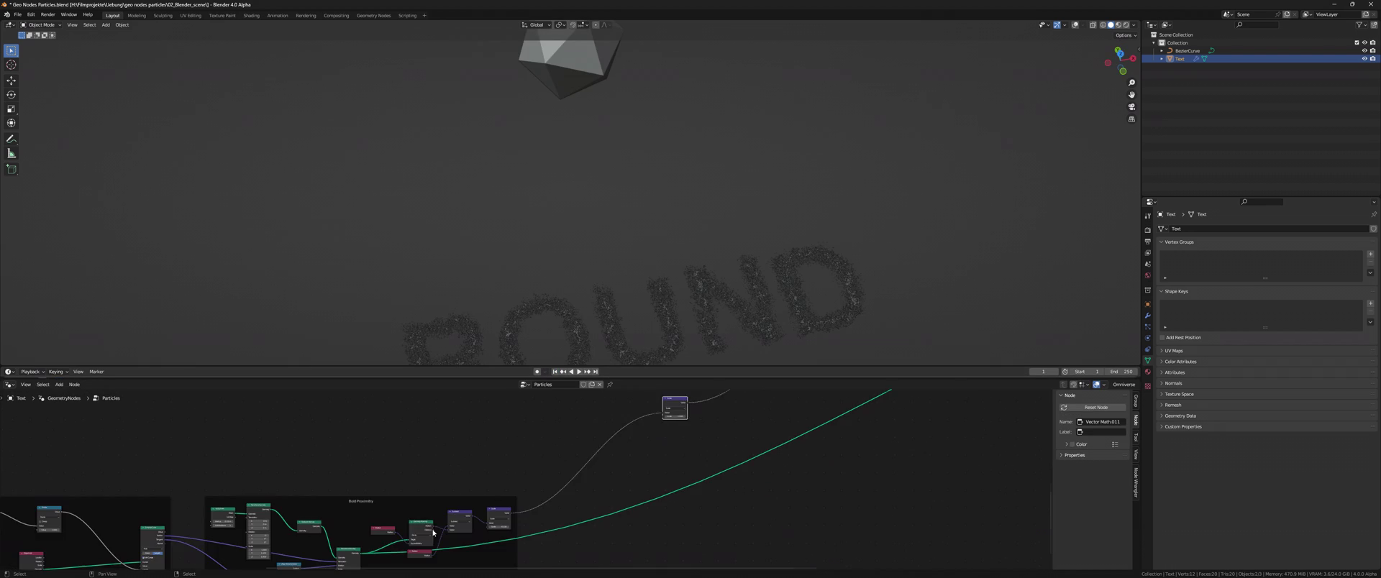
left_click_drag(664, 415, 668, 421)
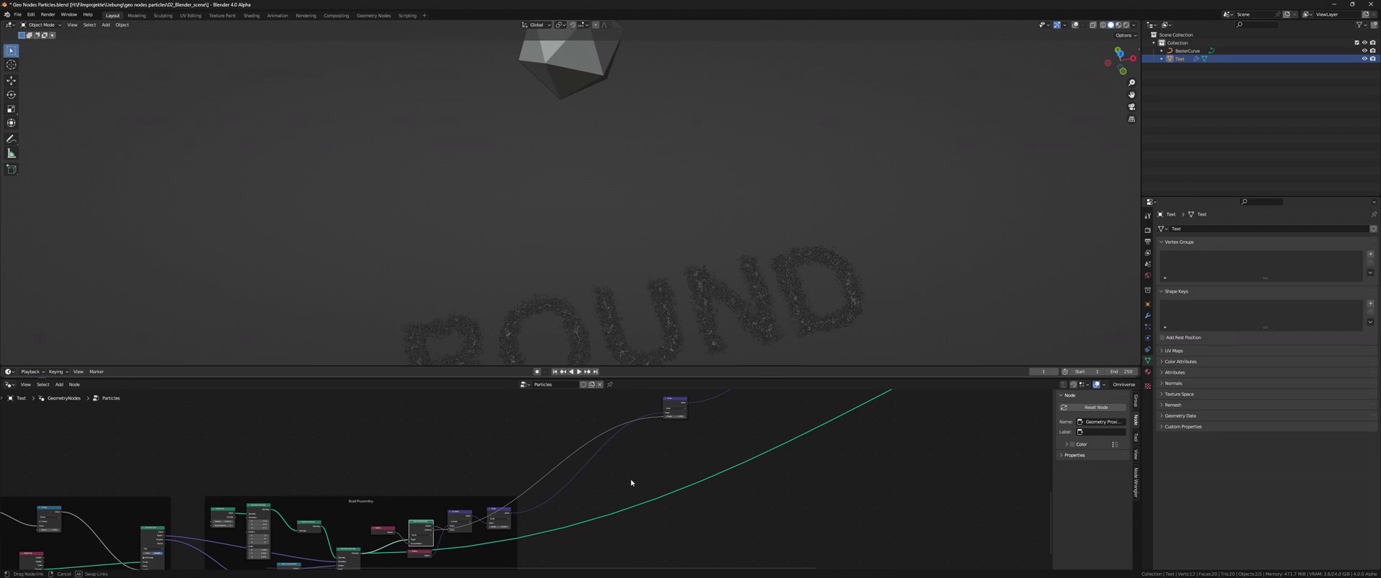
scroll(631, 482, "up", 1)
left_click_drag(631, 482, 633, 472)
left_click(654, 492)
left_click(556, 449)
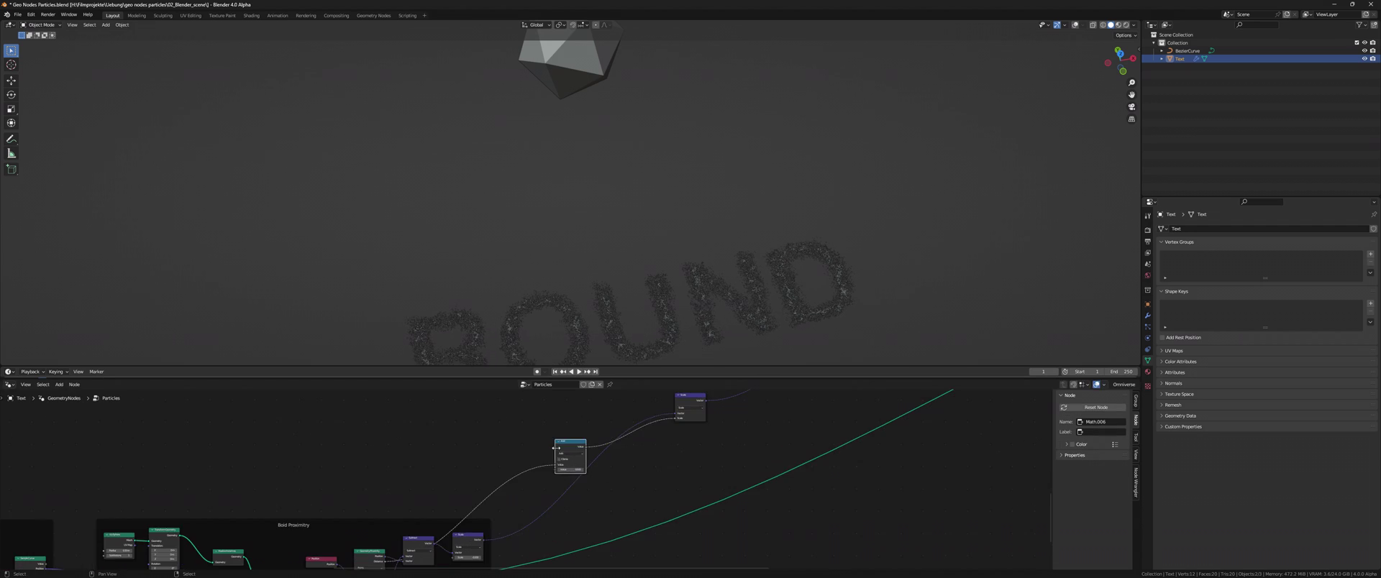
Set the new Math node to Power with exponent -1 and play the simulation.
scroll(568, 446, "up", 2)
scroll(568, 446, "up", 2)
left_click(536, 485)
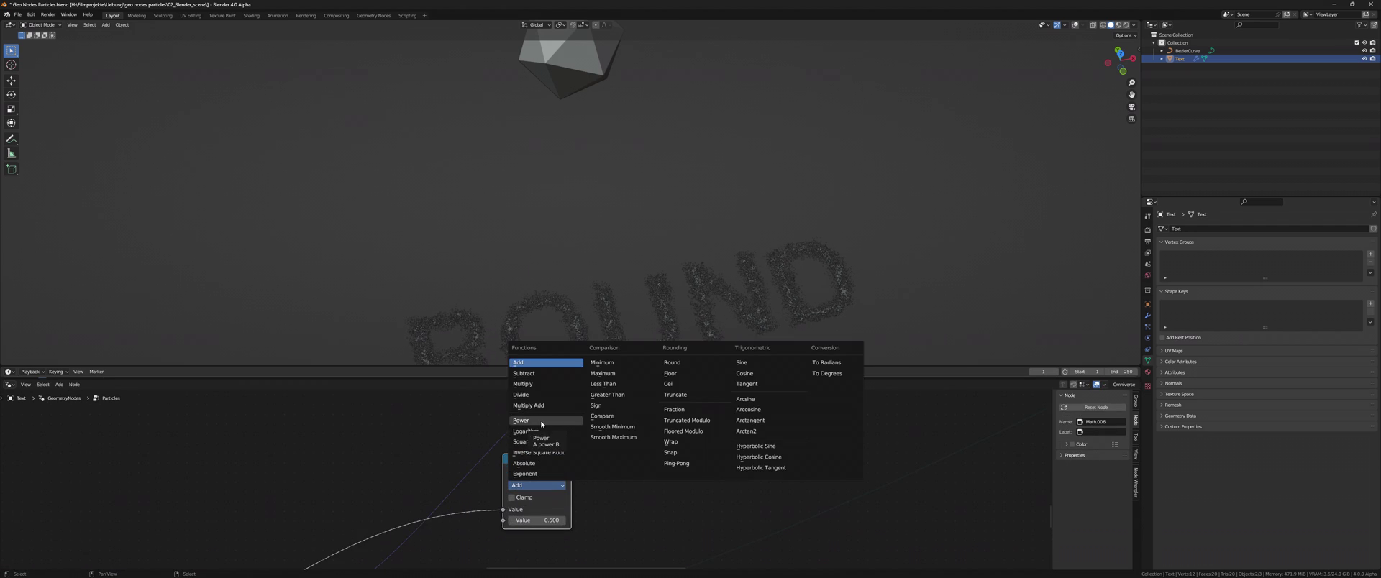
left_click(542, 424)
left_click(537, 520)
type("-1")
key("Return")
key("space")
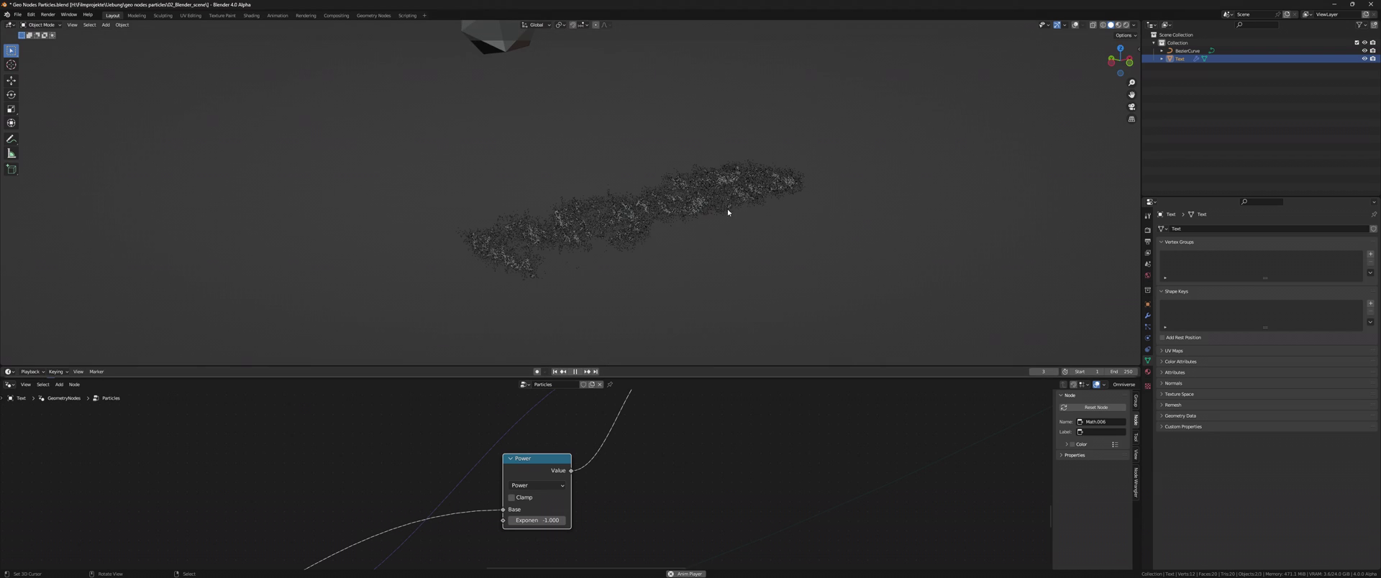
Restart playback and insert a Store Named Attribute node into the geometry link.
key("space")
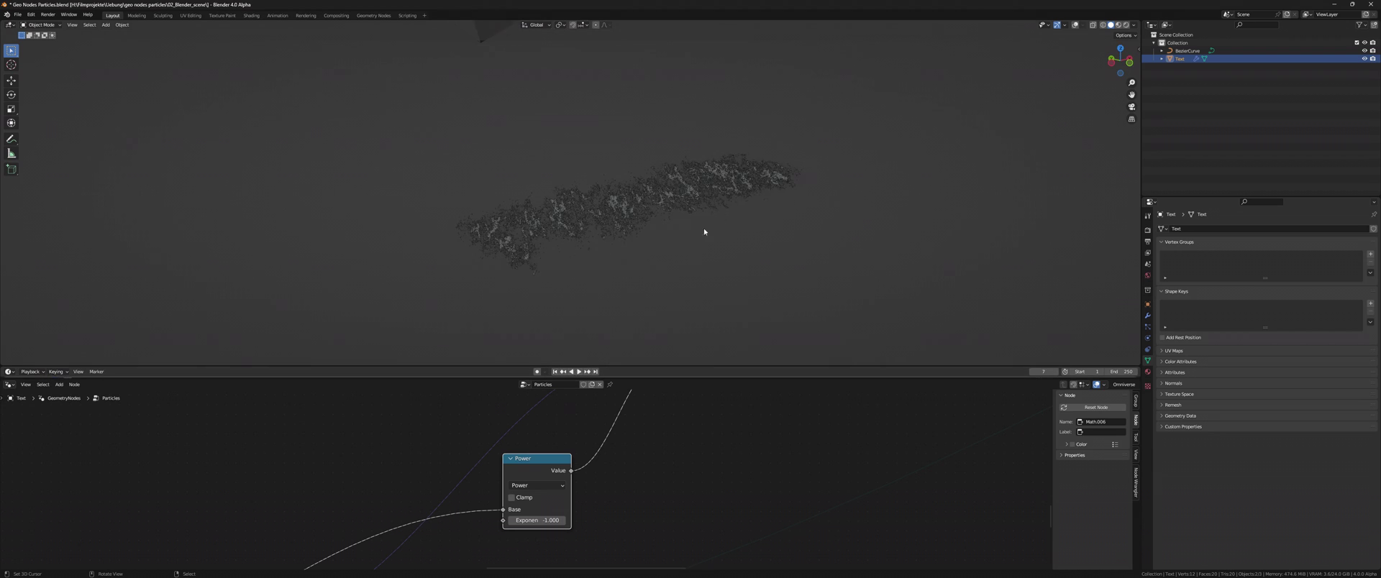
key("shift+ctrl+space")
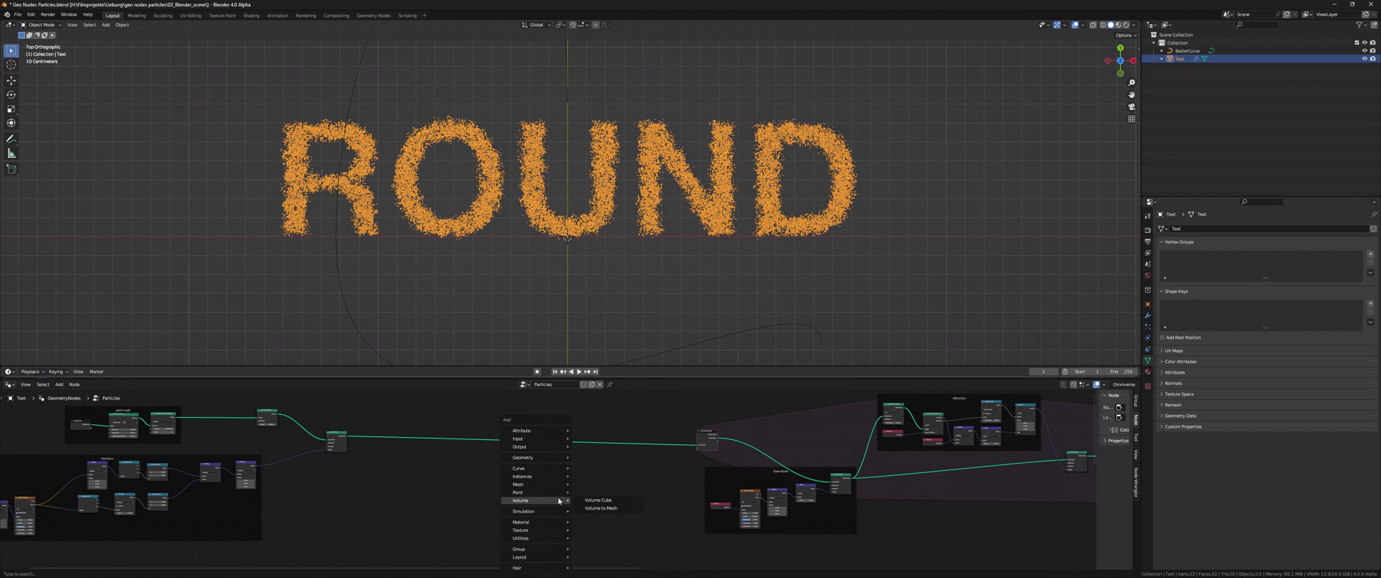
key("Return")
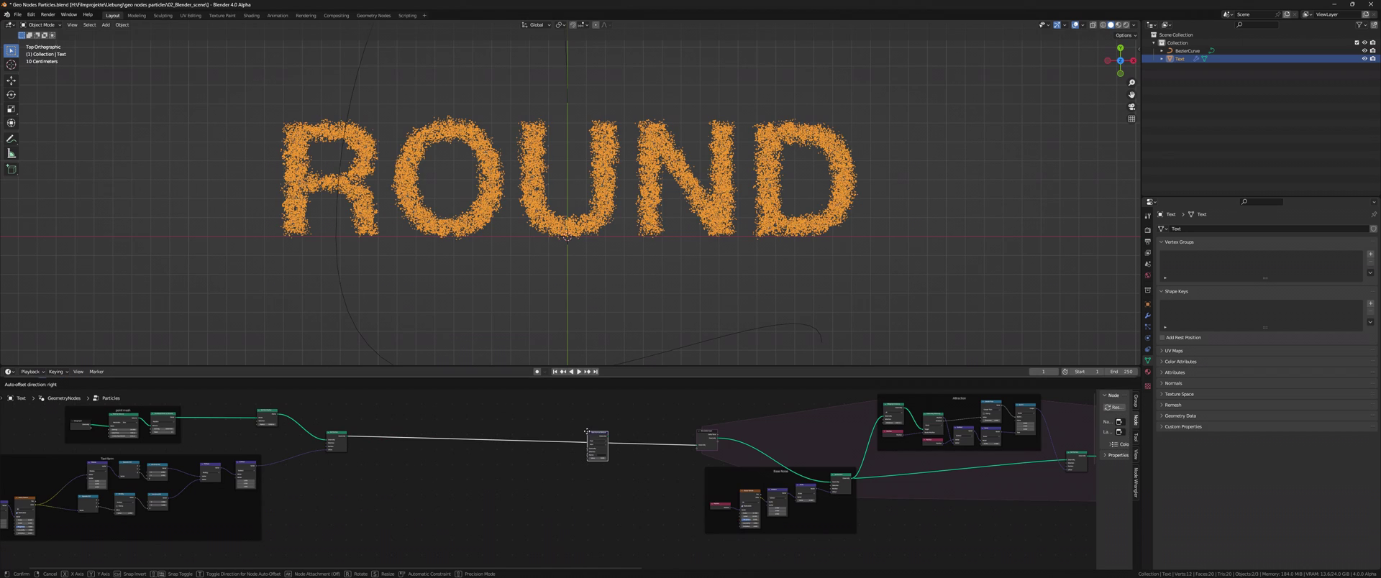
left_click(623, 499)
scroll(633, 493, "up", 3)
middle_click_drag(680, 443, 707, 472)
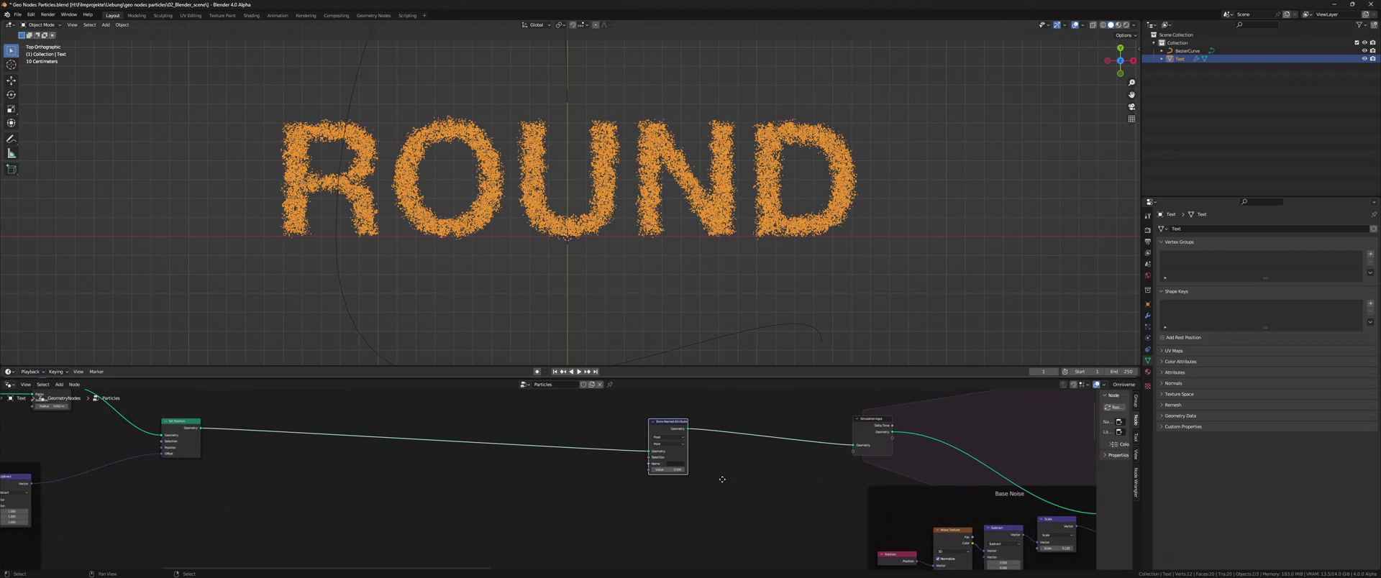
Build a Position > Separate XYZ Z > Math Add 0.5 chain.
key("shift+a")
type("position")
key("Return")
left_click(486, 486)
key("shift+a")
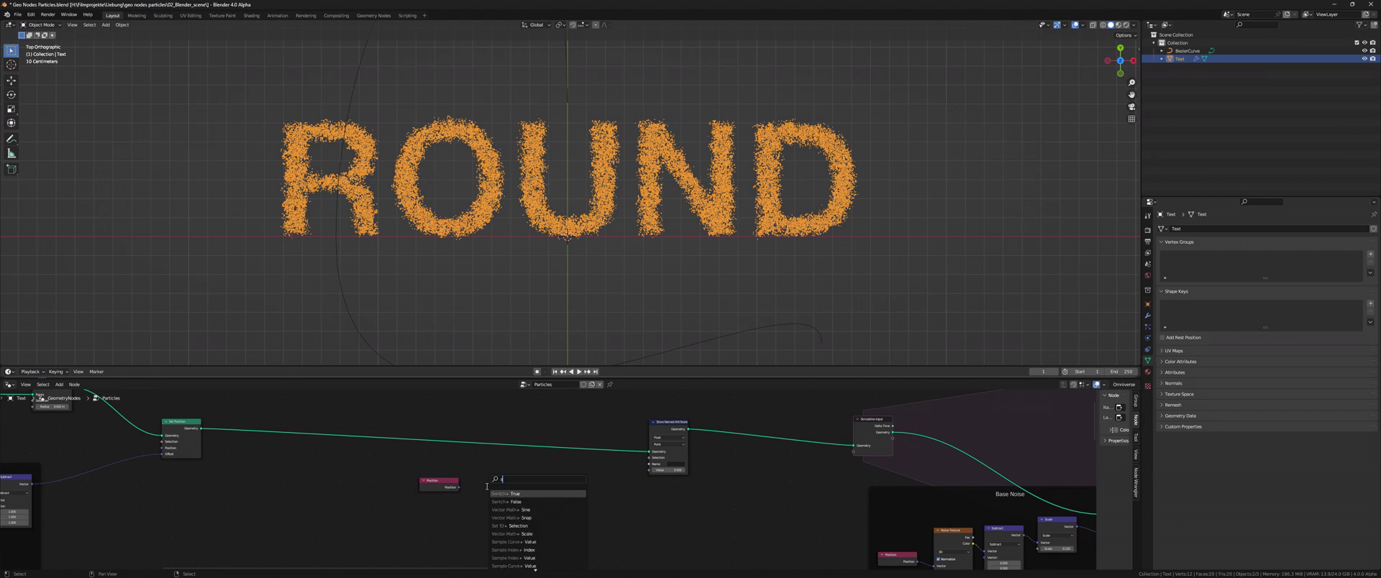
type("separat")
key("Return")
key("shift+a")
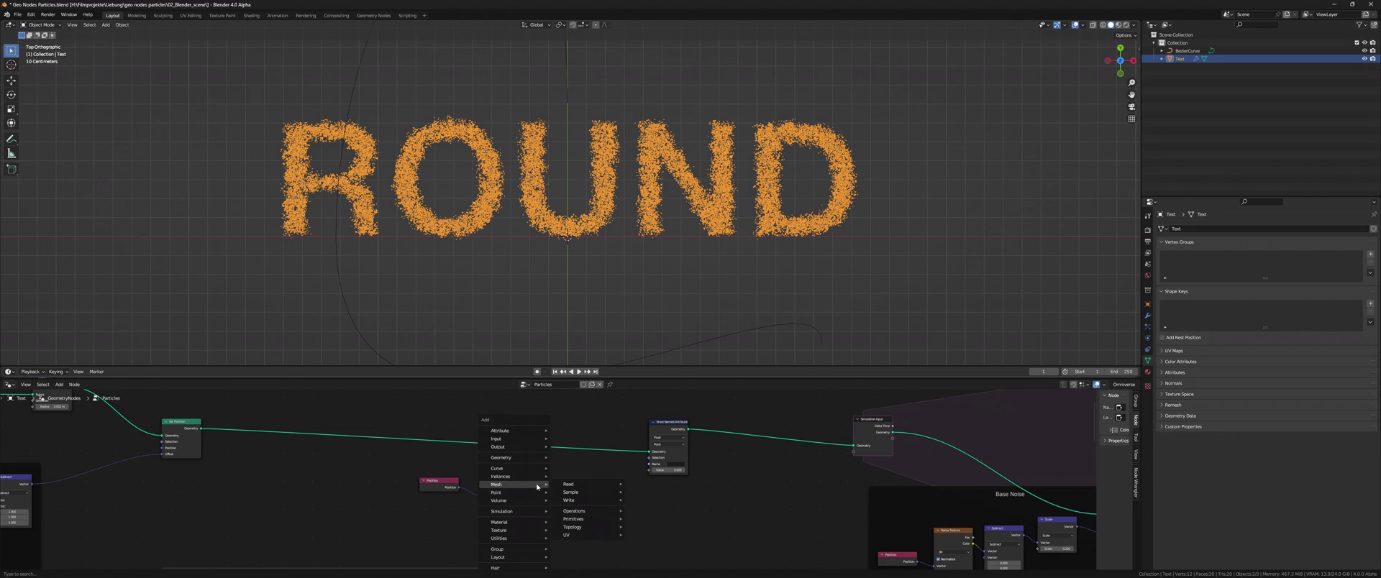
type("math")
key("Return")
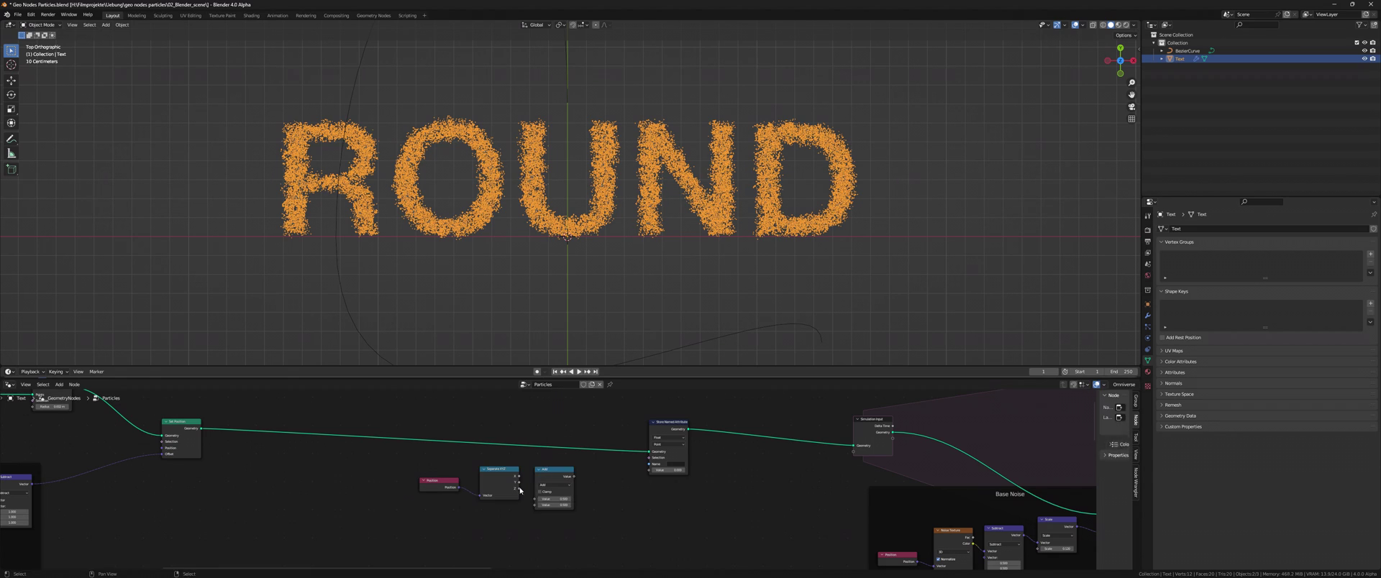
left_click(675, 485)
Name the attribute Color, wire the Add output into its Value, and split the node area.
scroll(676, 485, "up", 2)
left_click(739, 455)
type("Colo")
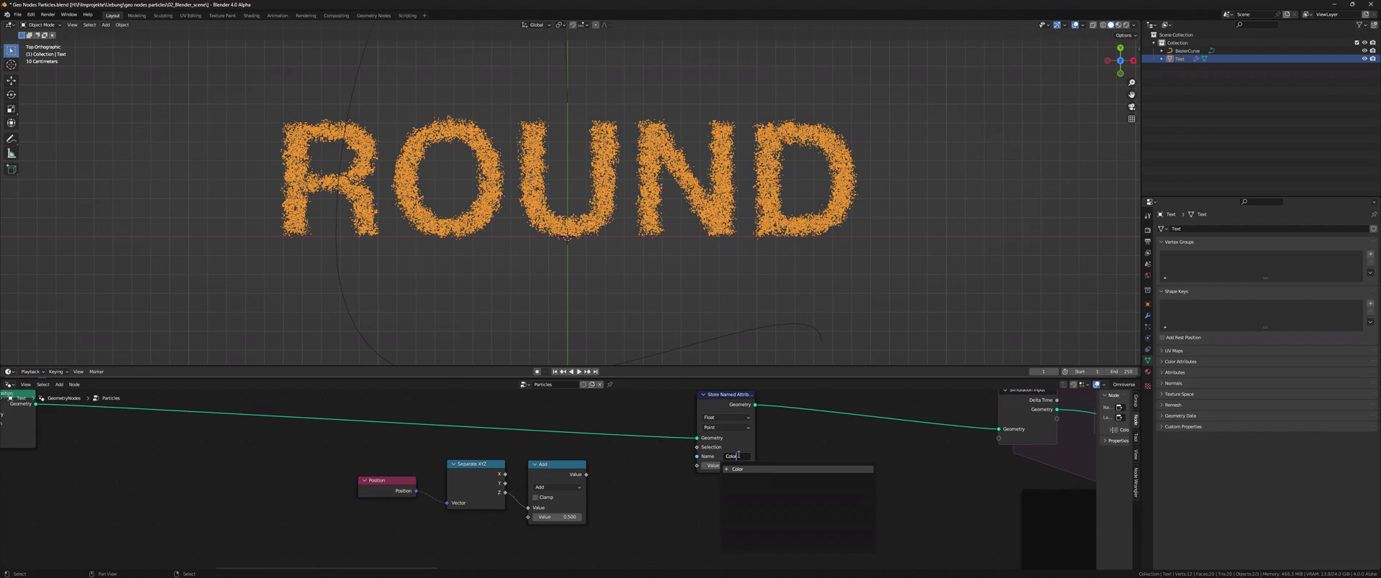
key("Return")
left_click_drag(586, 475, 605, 477)
left_click_drag(694, 497, 695, 495)
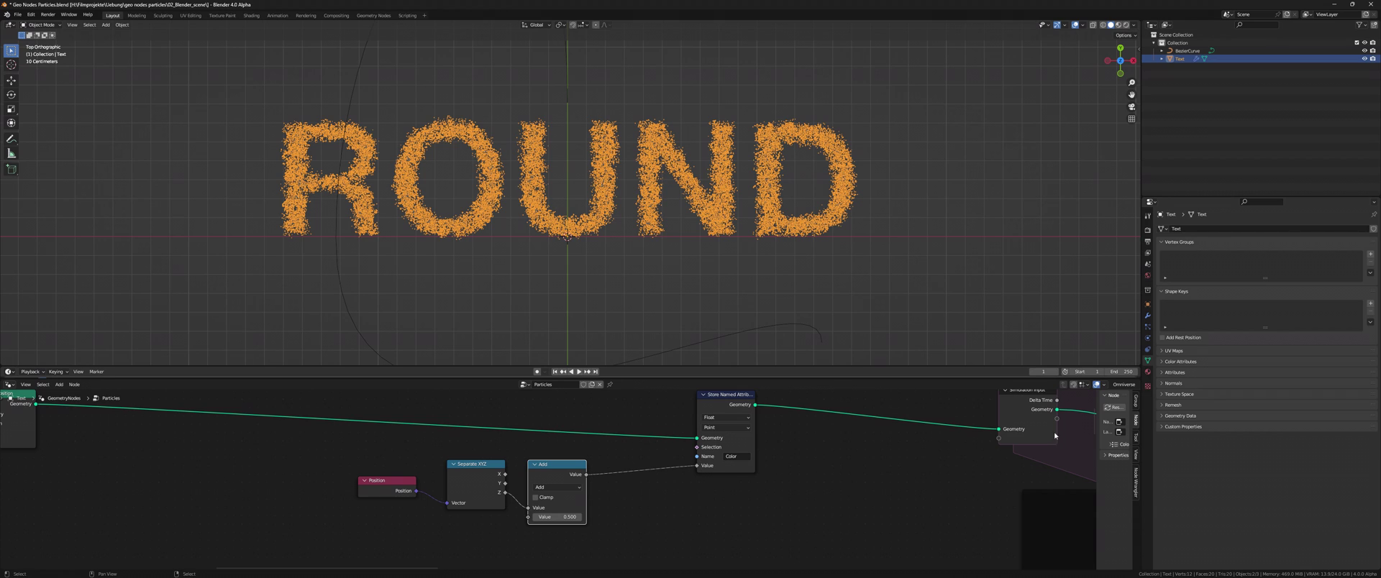
left_click_drag(1139, 382, 680, 388)
Show shader nodes in the new area and add Set Material with Color before Group Output.
left_click(691, 385)
left_click(710, 459)
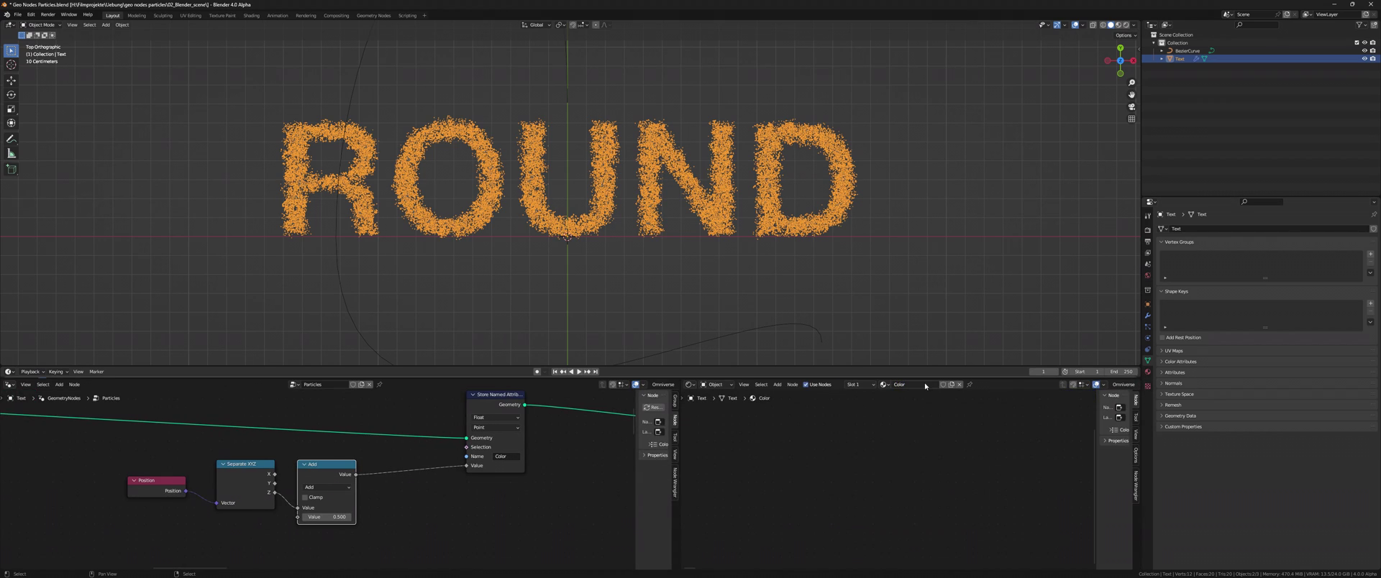
scroll(360, 461, "down", 5)
left_click_drag(392, 486, 602, 480)
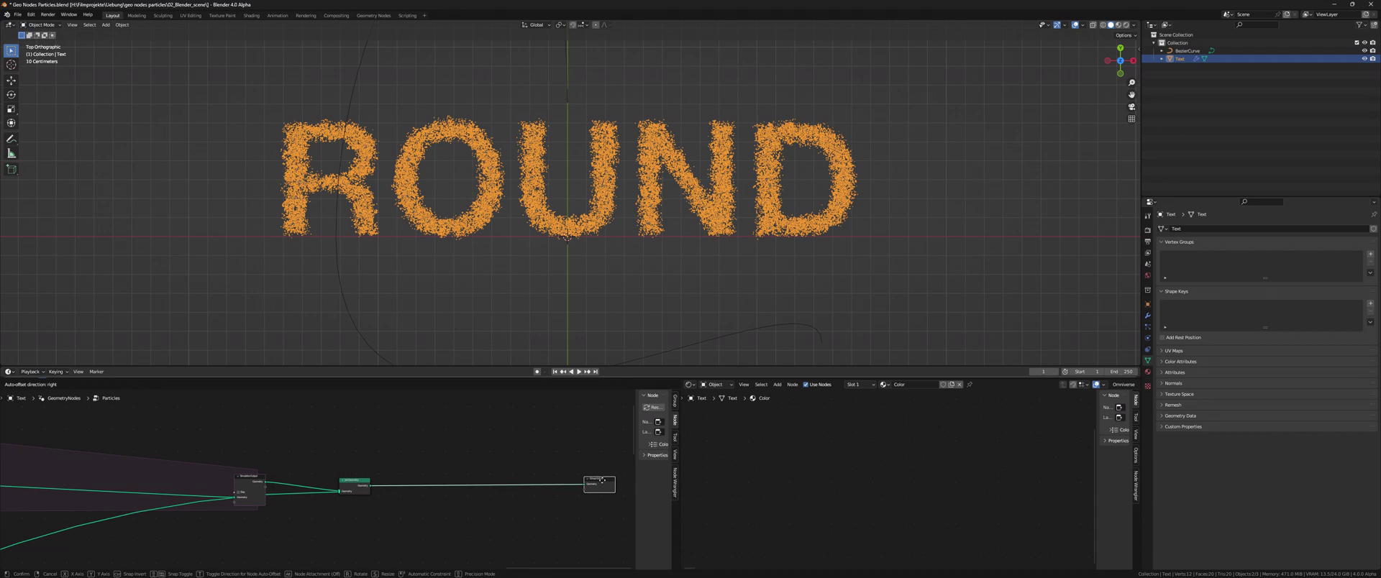
key("shift+a")
type("set ma")
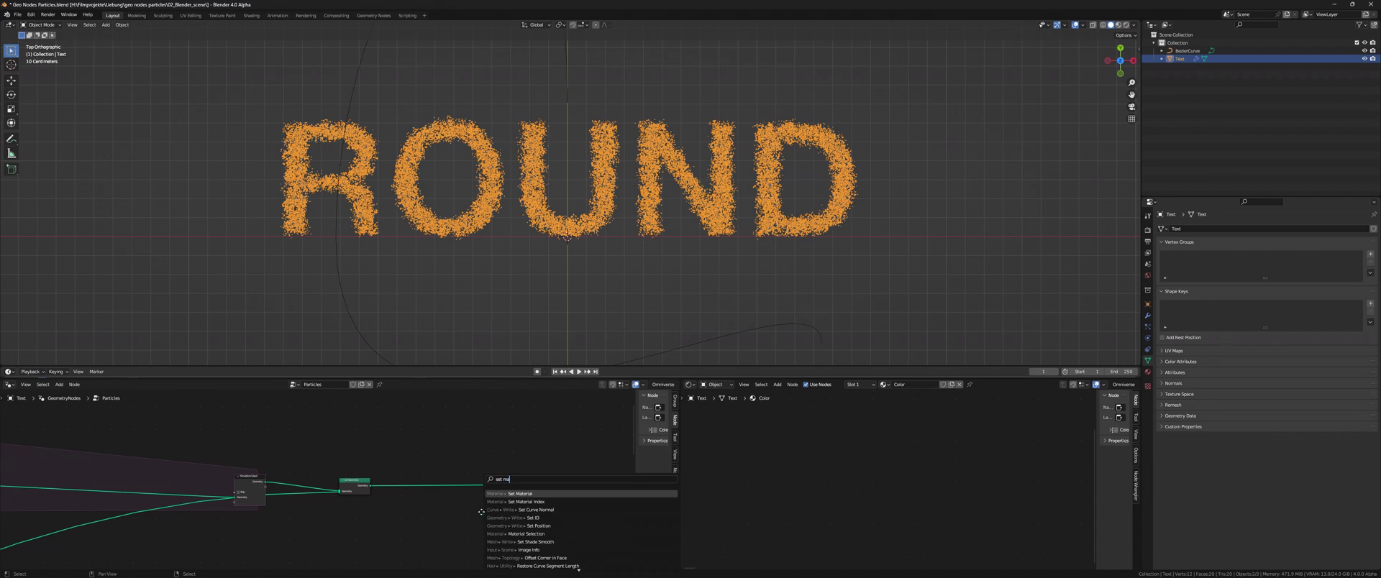
key("Return")
left_click(499, 509)
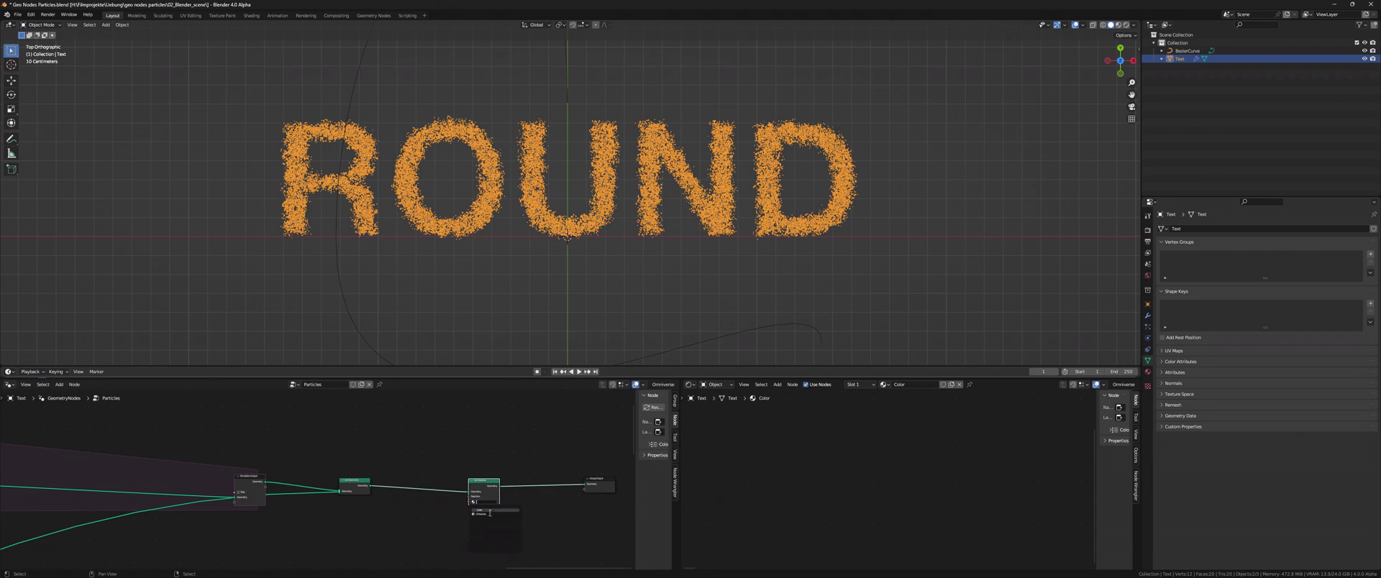
key("Return")
Switch the render engine to Cycles and preview the viewport in Rendered shading.
left_click(1147, 229)
left_click(1255, 228)
left_click(1267, 256)
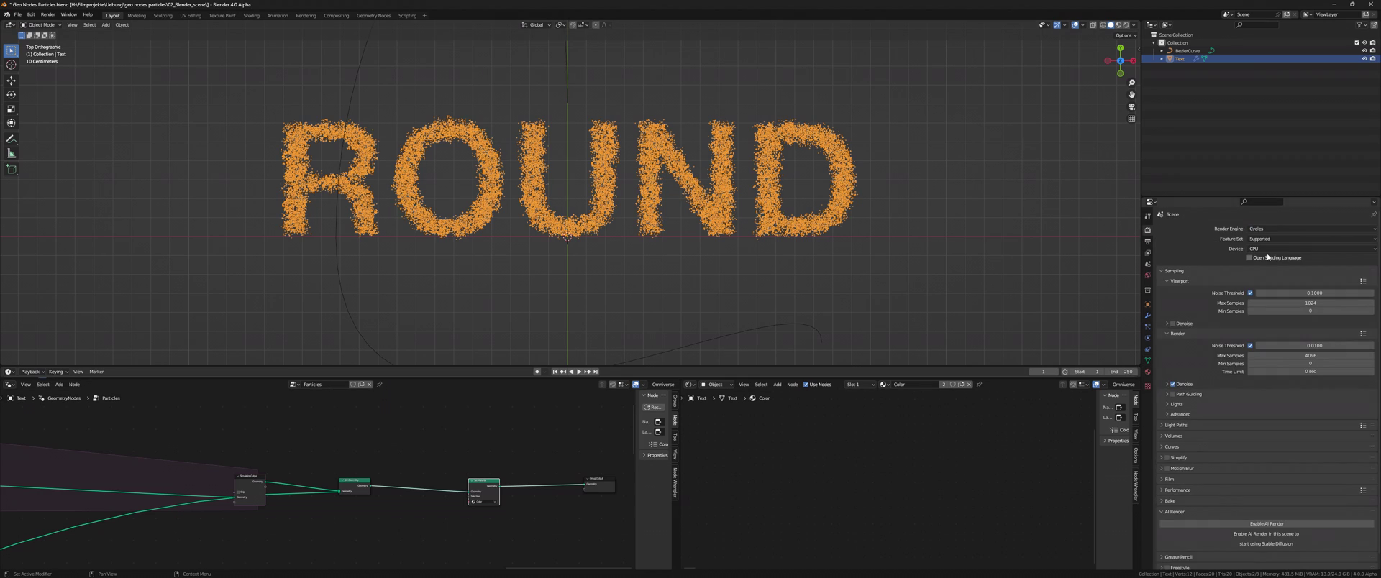
scroll(828, 237, "up", 5)
left_click(1126, 25)
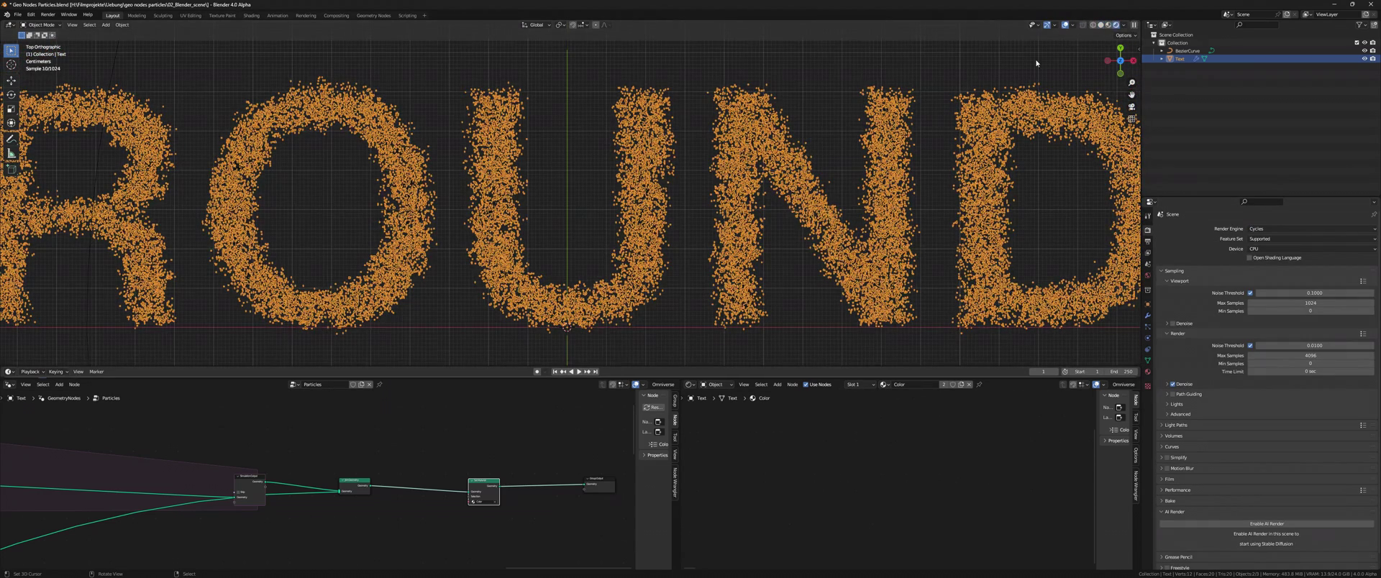
scroll(576, 216, "down", 3)
key("shift+a")
mouse_move(542, 327)
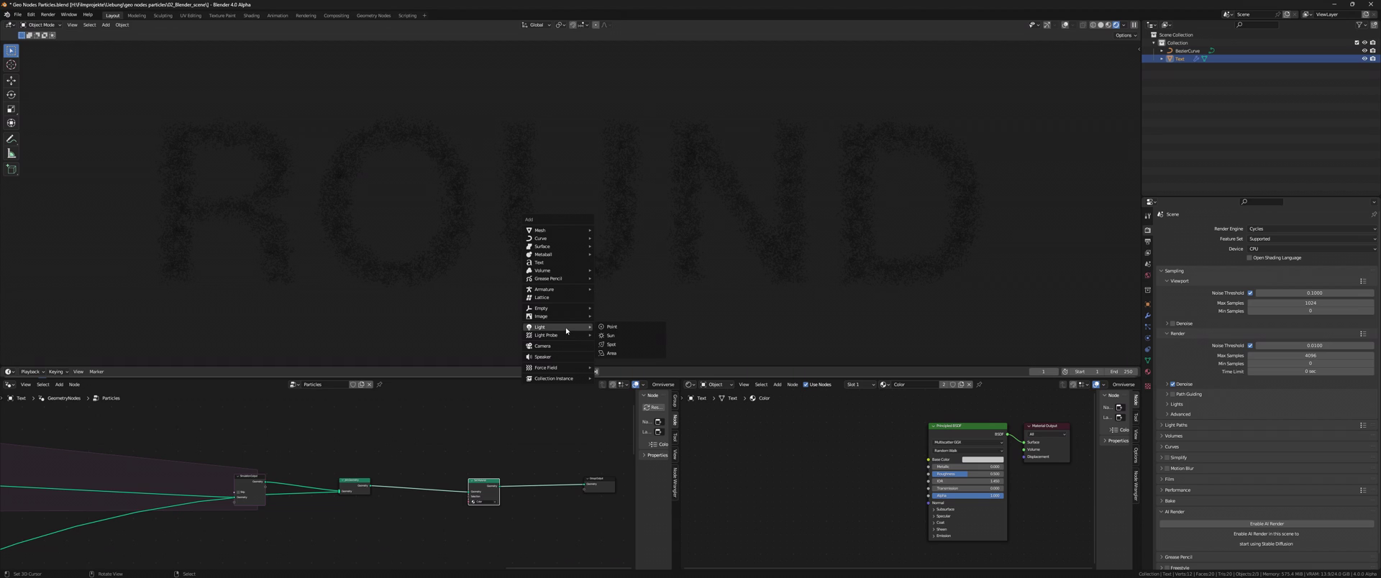
Add a sun light, reselect the Text, and add an Attribute node to its material.
left_click(659, 341)
left_click(660, 344)
key("shift+a")
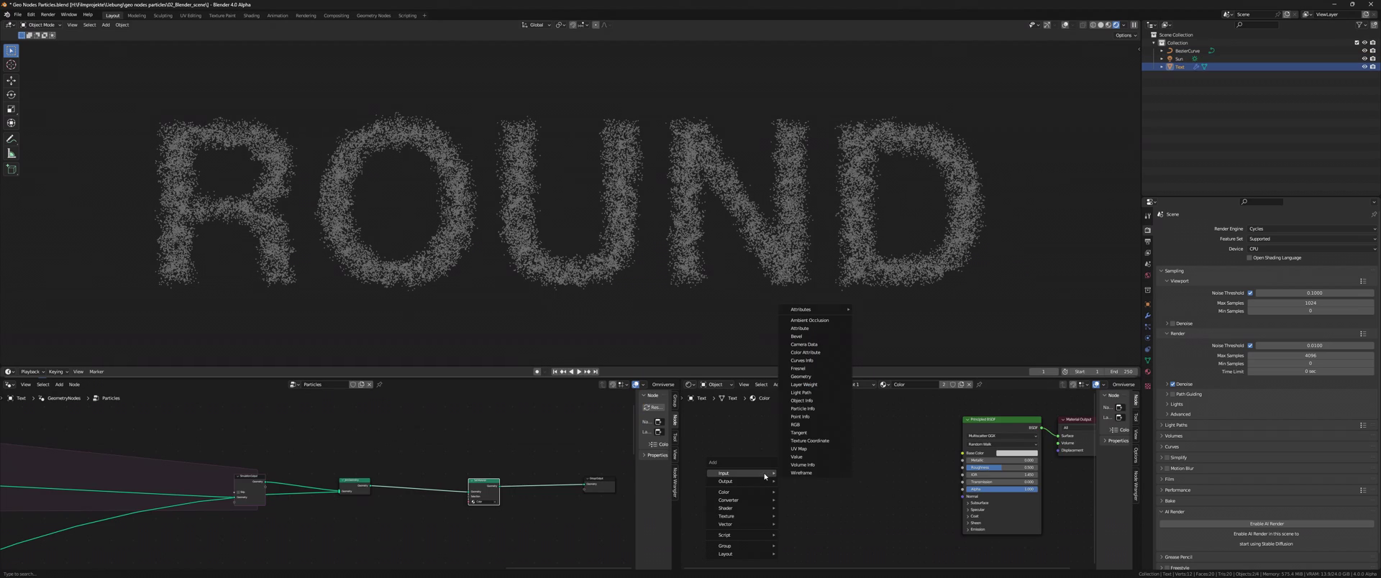
type("att")
key("Return")
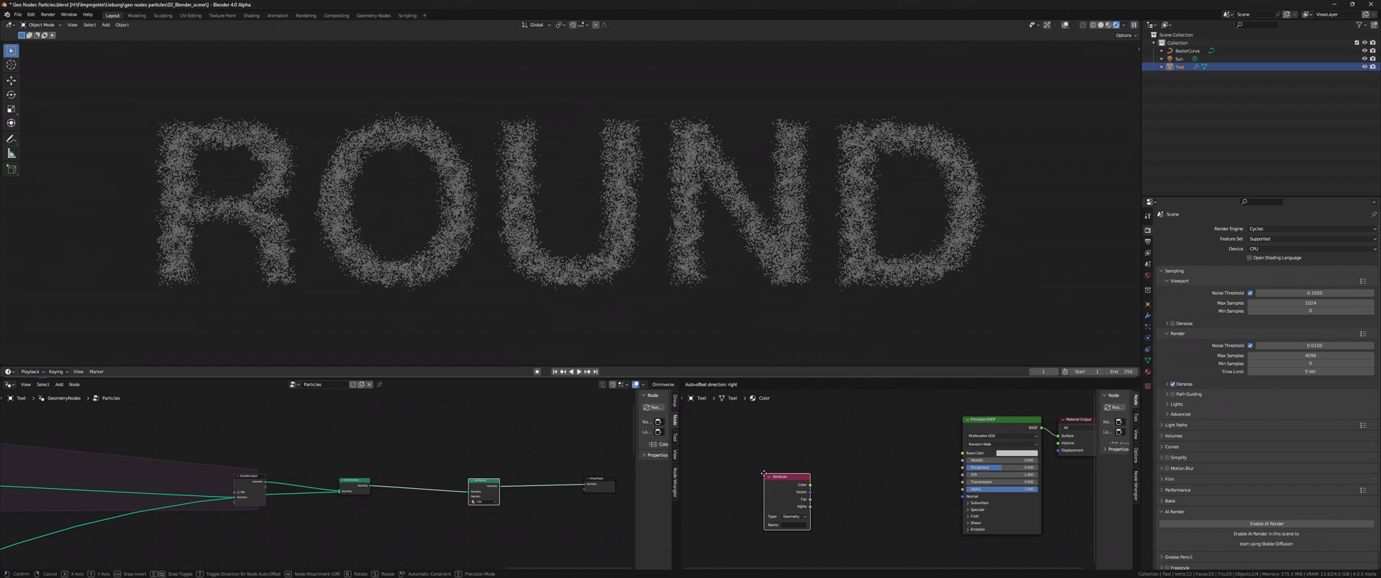
left_click(721, 442)
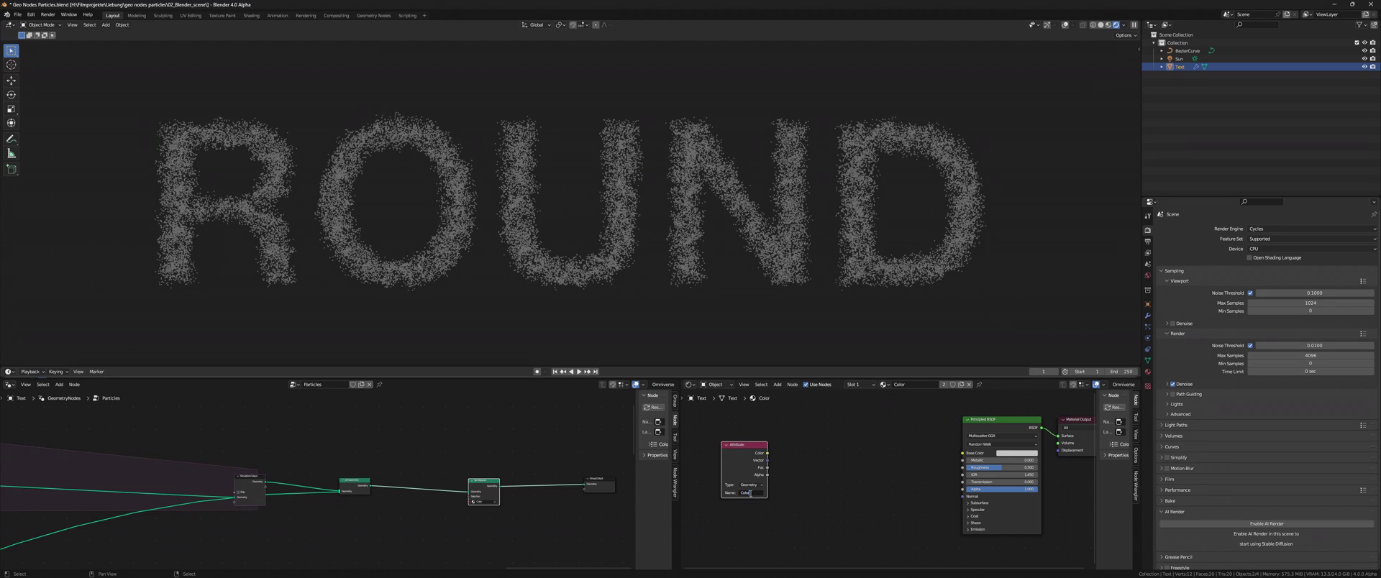
middle_click_drag(751, 494, 813, 490)
left_click_drag(806, 438, 737, 433)
Add a Color Ramp, linking Attribute into its Fac and its Color into Base Color.
key("shift+a")
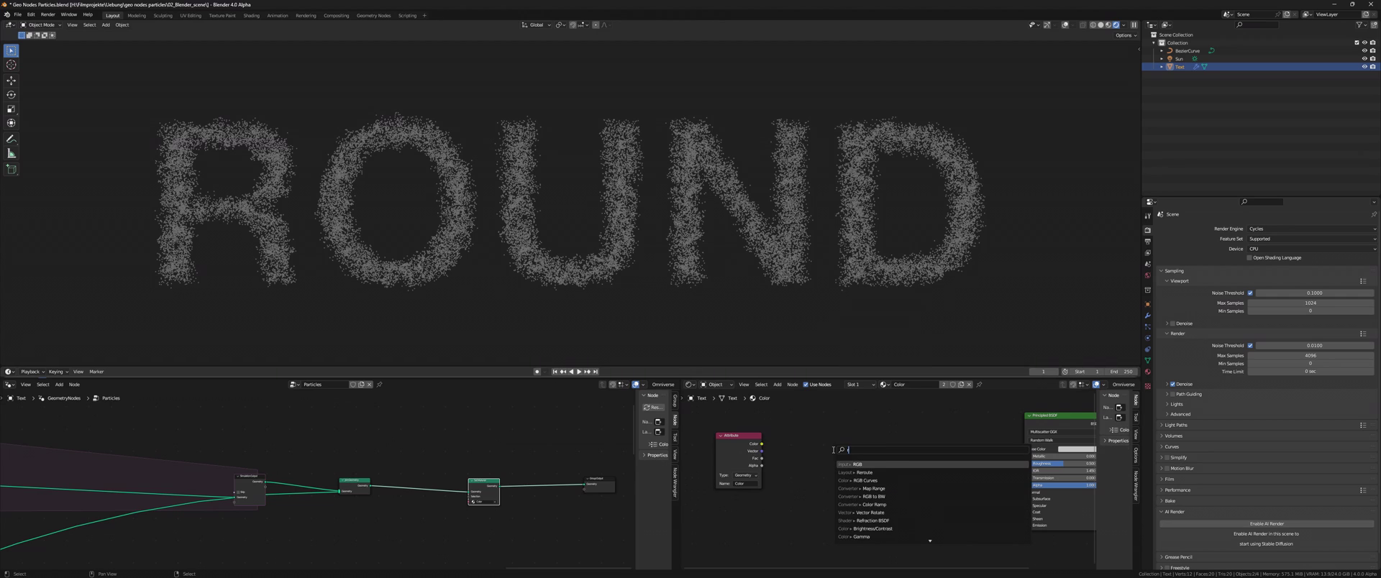
type("color ramp")
key("Return")
left_click(859, 434)
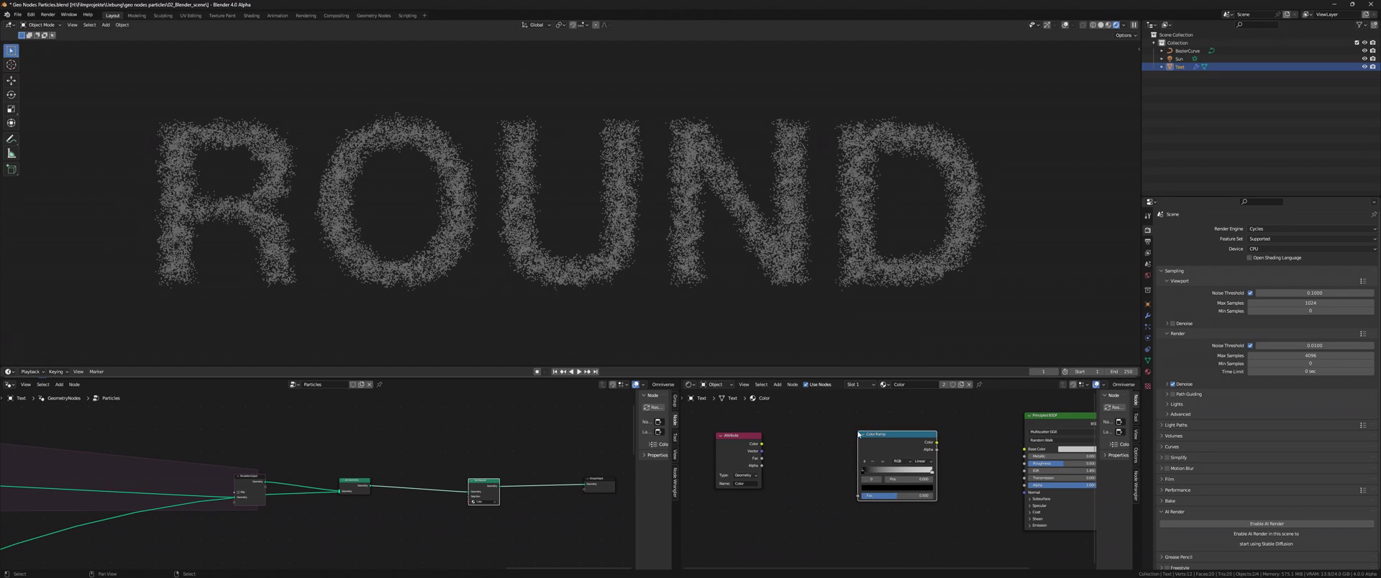
left_click_drag(936, 443, 1024, 449)
mouse_move(762, 452)
left_mouse_down()
mouse_move(858, 495)
mouse_move(929, 458)
left_mouse_up()
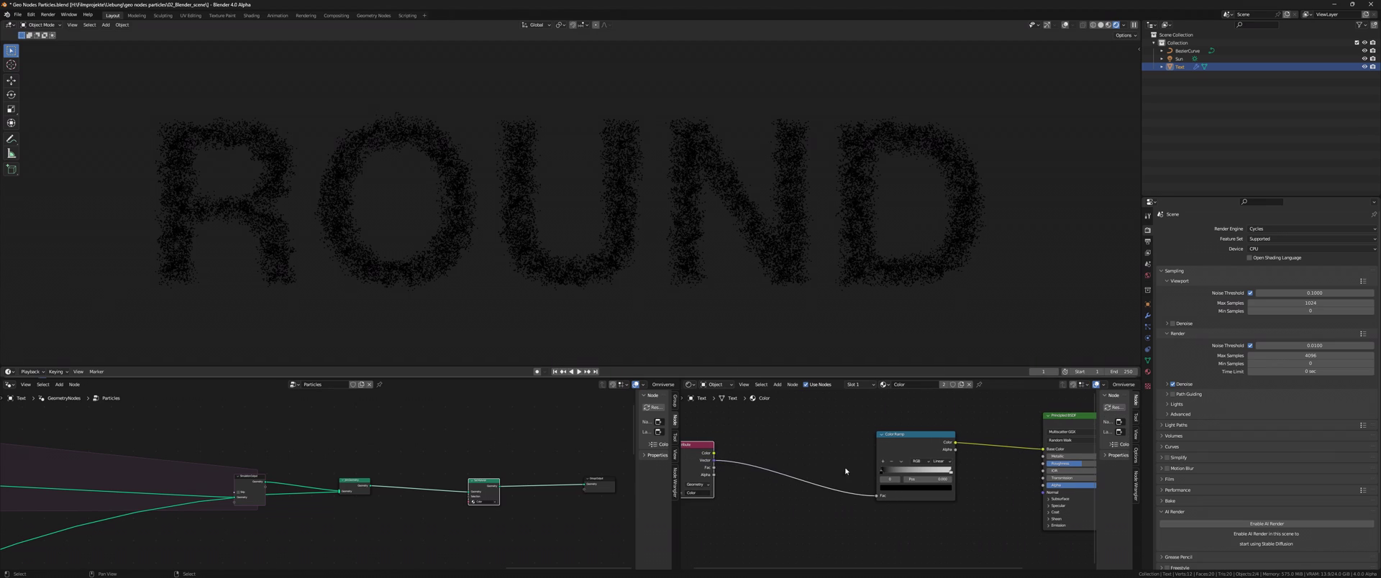
Insert a Map Range node between Attribute and Color Ramp with From Max 0.56.
key("shift+a")
type("map range")
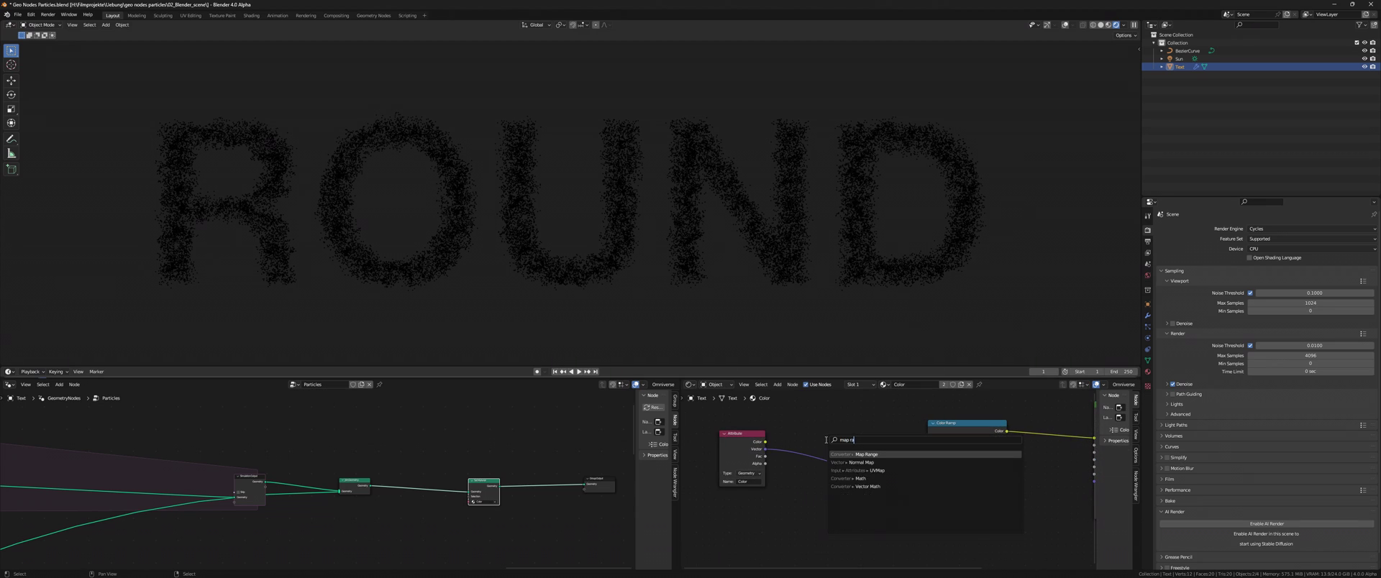
key("Return")
left_click(774, 425)
left_click_drag(774, 425, 792, 425)
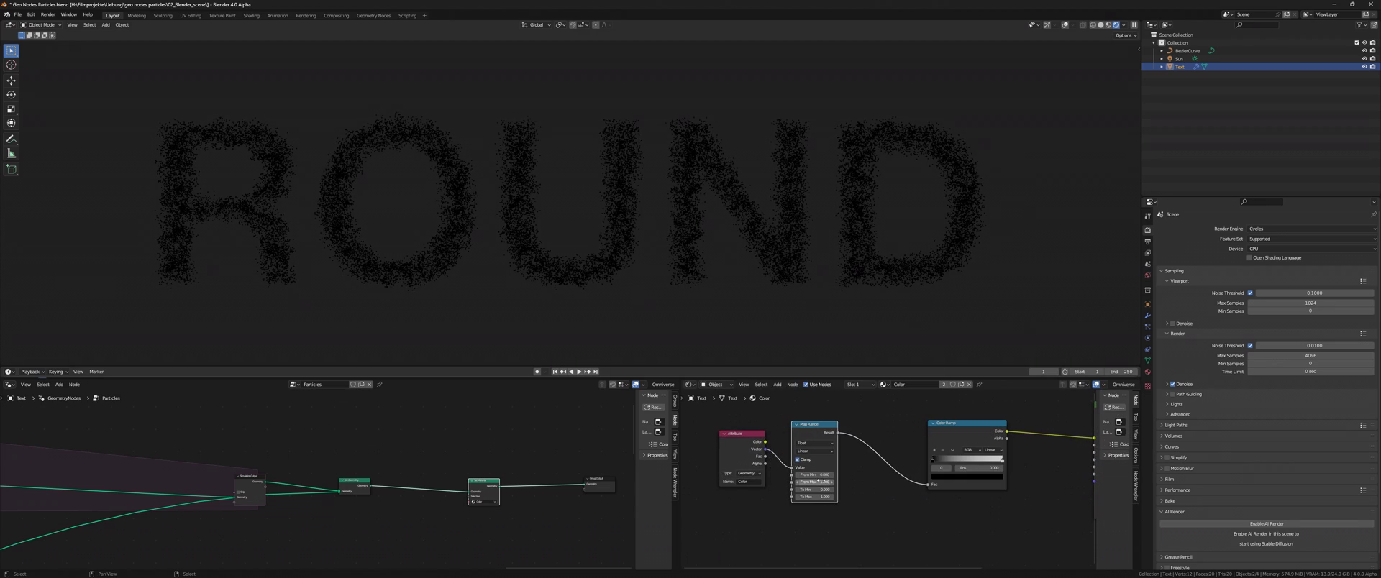
type("0.56")
key("Return")
key("shift+a")
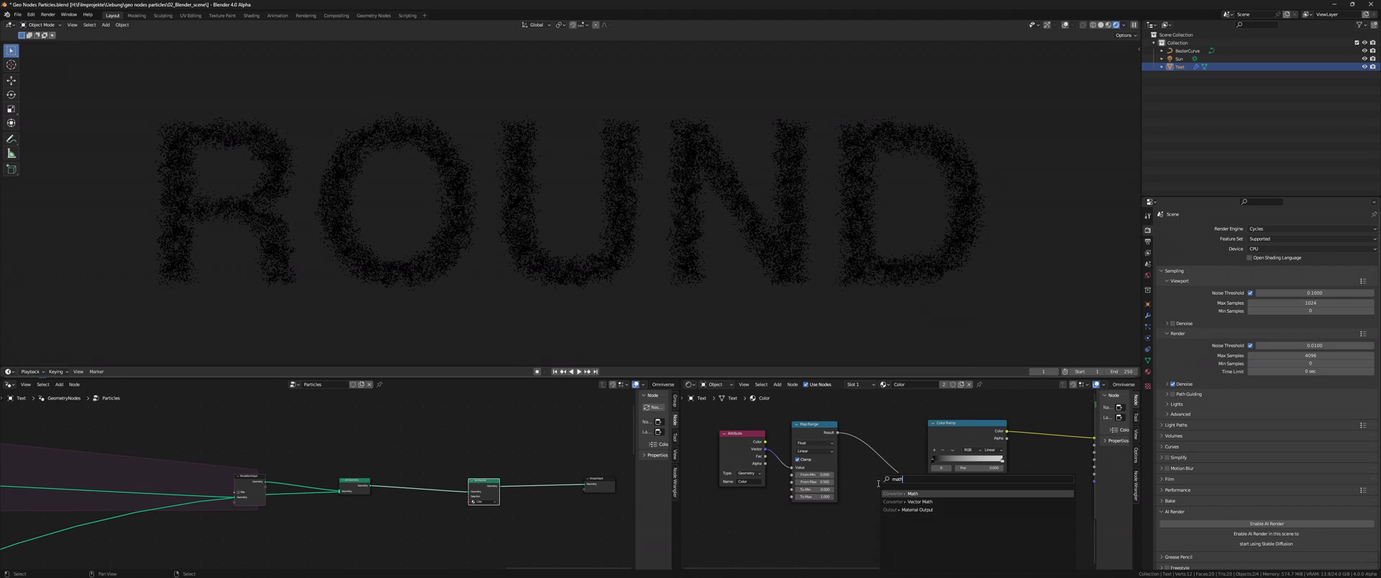
Set the height Add node's value to 1.5.
left_click(898, 452)
scroll(893, 480, "up", 2)
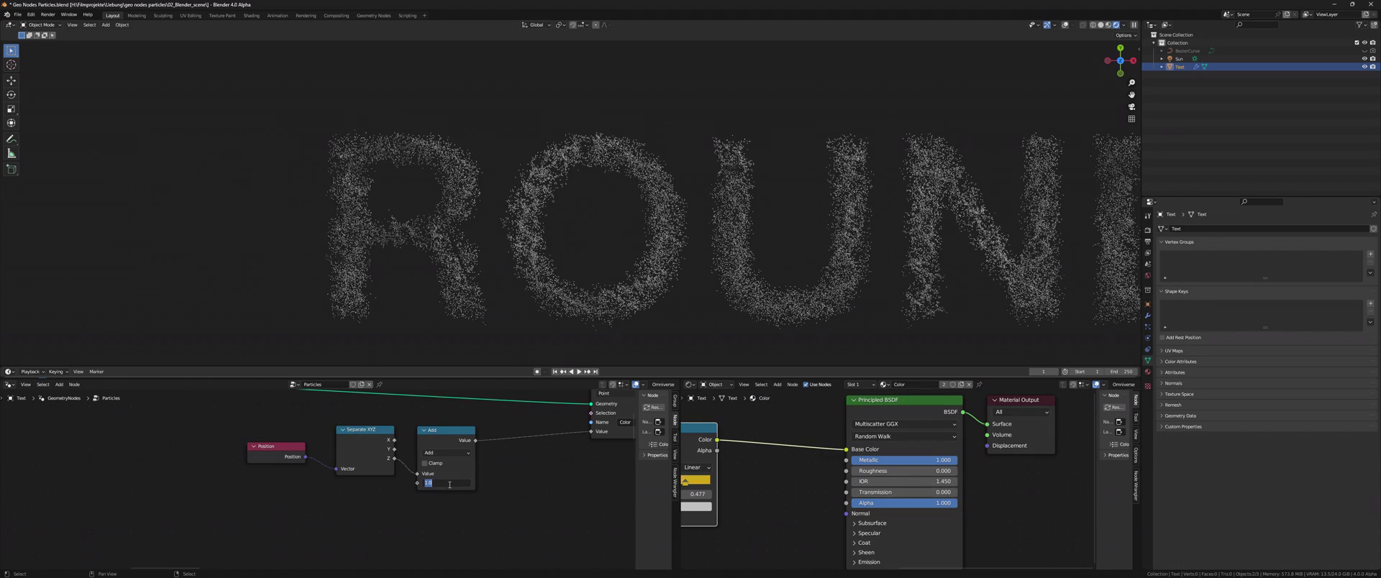
key("Return")
scroll(709, 256, "down", 3)
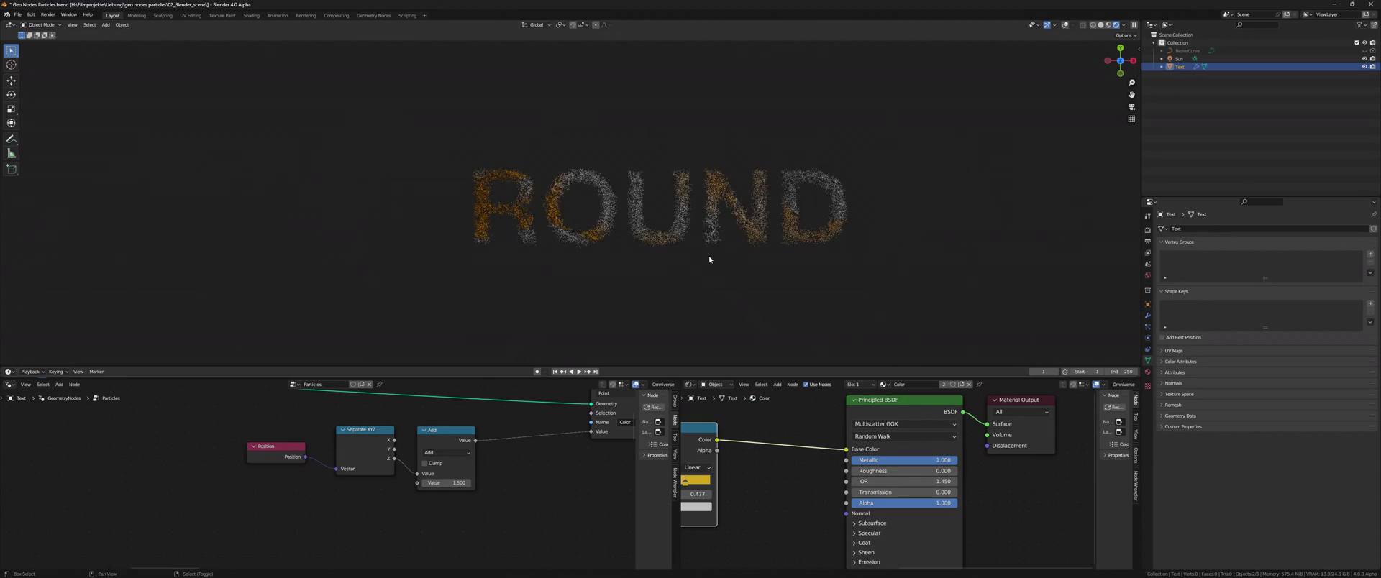
Slide the Color Ramp stop and change its pale colour to dark blue-grey.
middle_click_drag(709, 257, 527, 158)
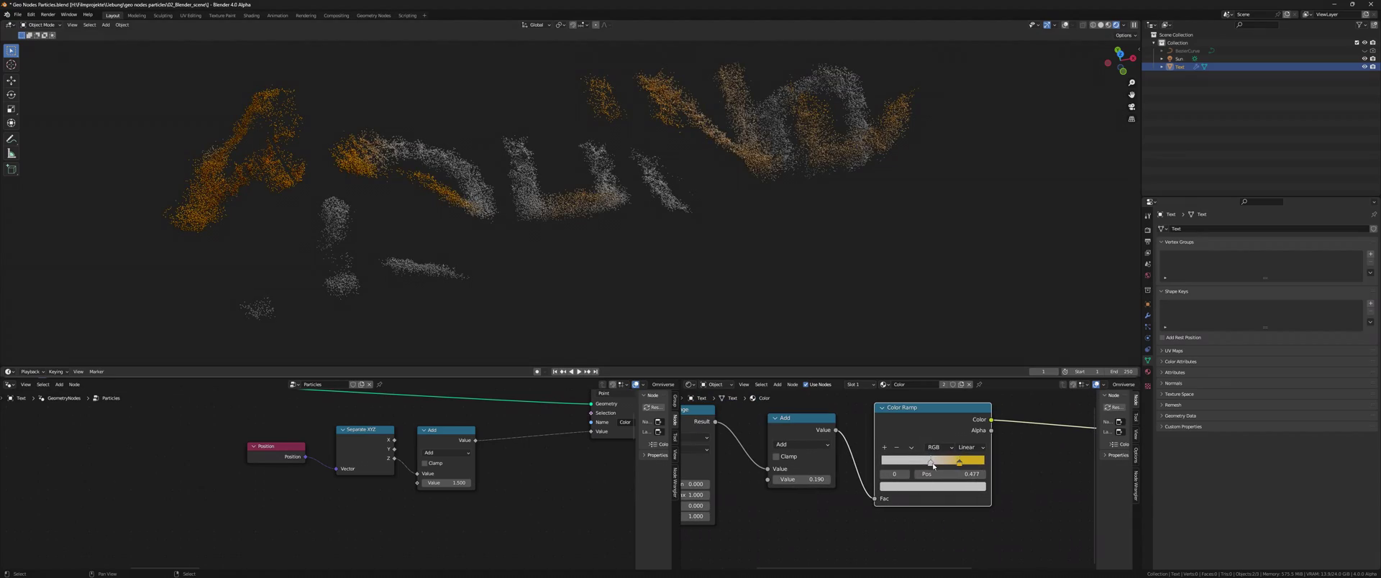
left_click_drag(924, 461, 927, 463)
key("KP_7")
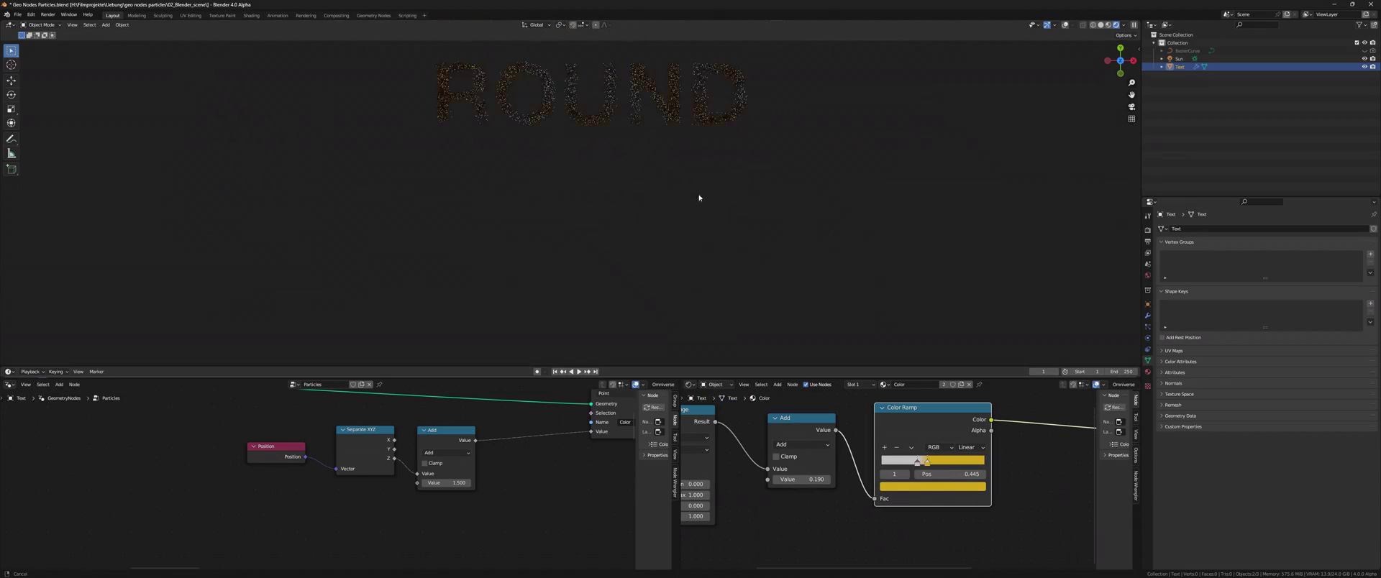
scroll(1060, 450, "up", 2)
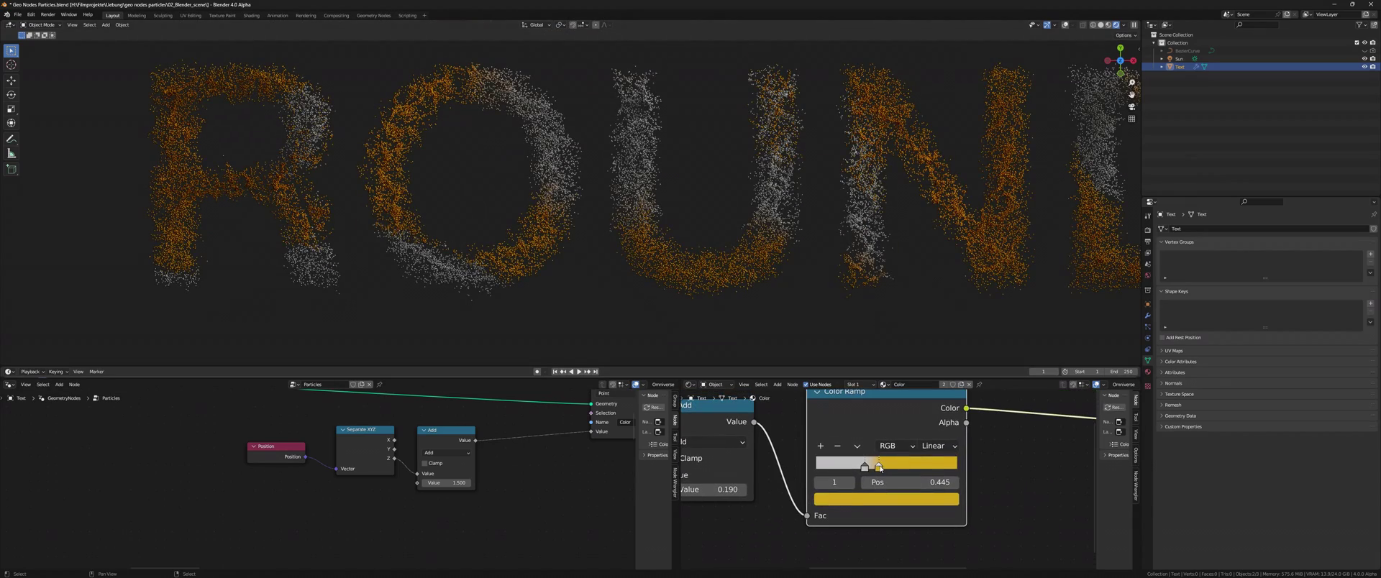
left_click(886, 498)
left_click(946, 440)
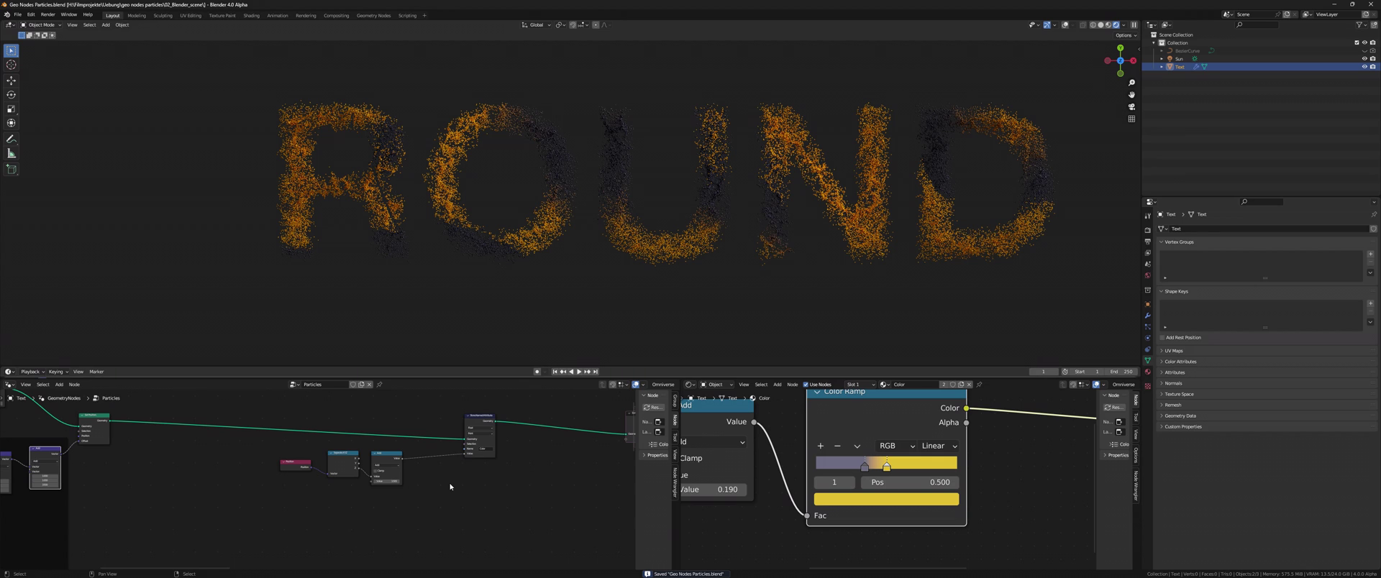
Add a Noise Texture node and wire its Fac into Set Point Radius's Radius.
middle_click_drag(451, 487, 450, 568)
scroll(437, 485, "up", 3)
key("shift+a")
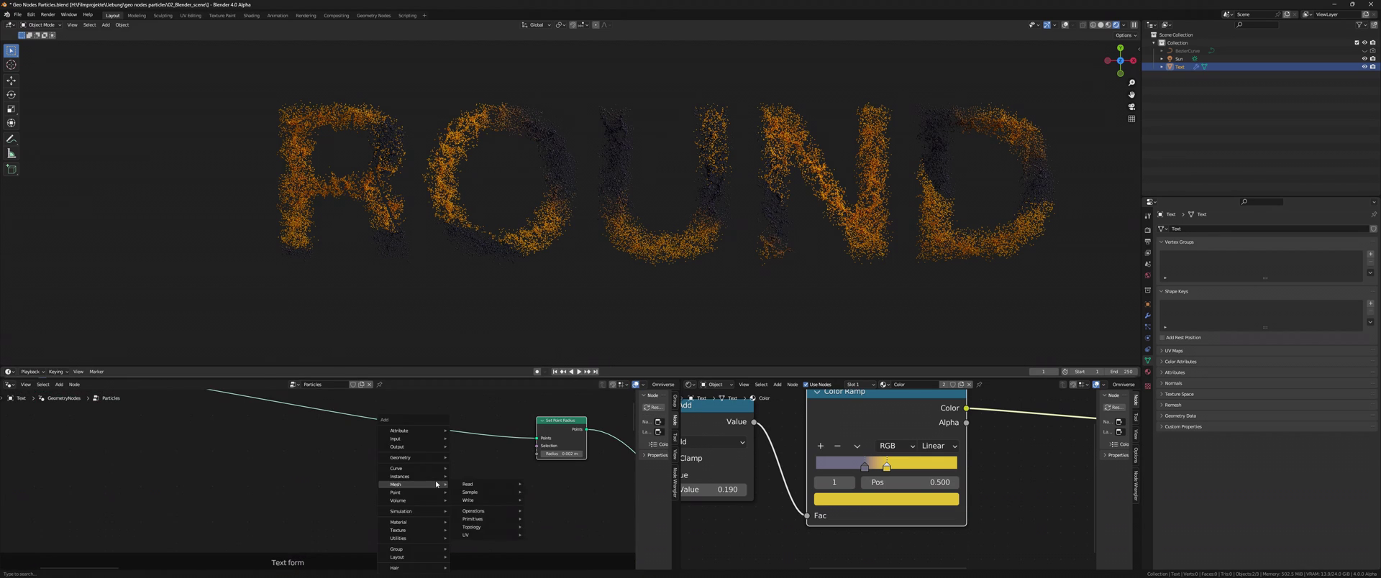
left_click(474, 504)
left_click(335, 460)
left_click_drag(358, 455, 537, 454)
Insert a Math Divide node dividing the noise by 128, then save and play.
key("shift+a")
type("math")
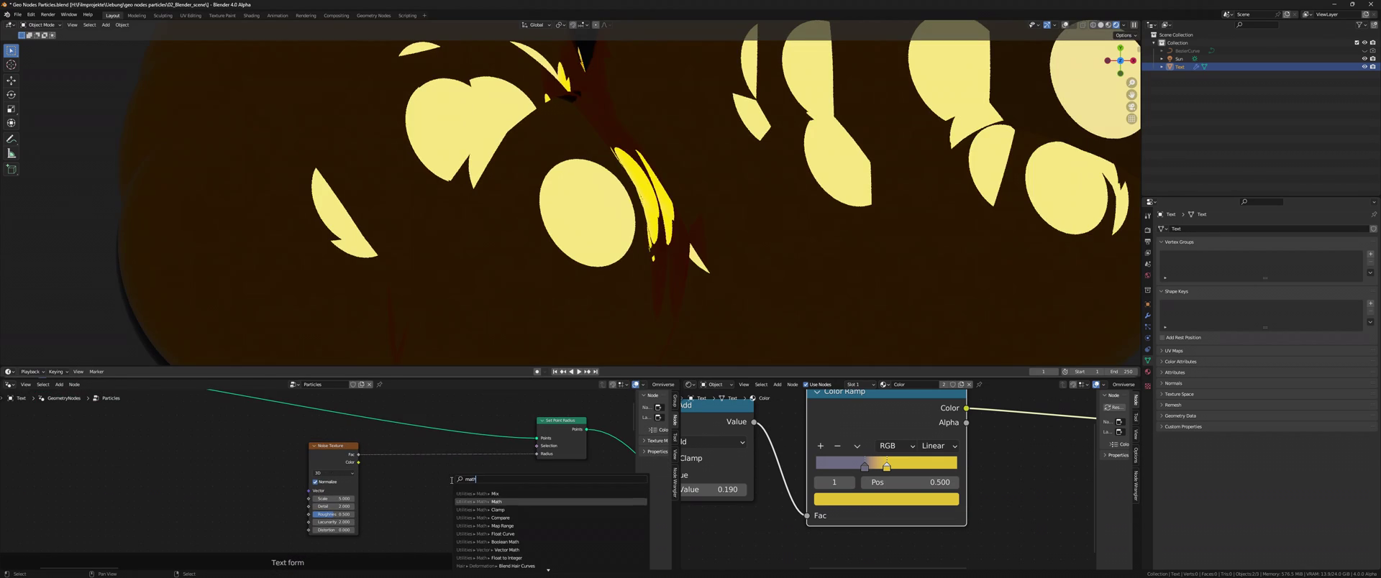
left_click(474, 501)
left_click(464, 462)
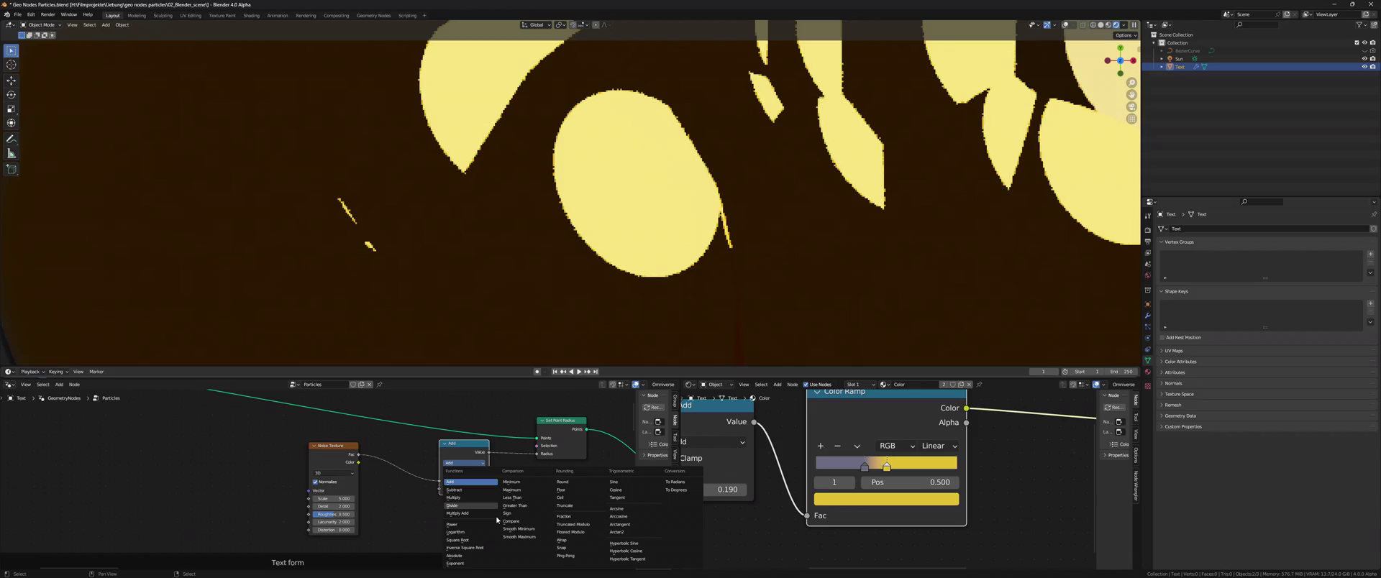
left_click(452, 506)
double_click(458, 489)
type("128")
key("Return")
scroll(683, 278, "up", 5)
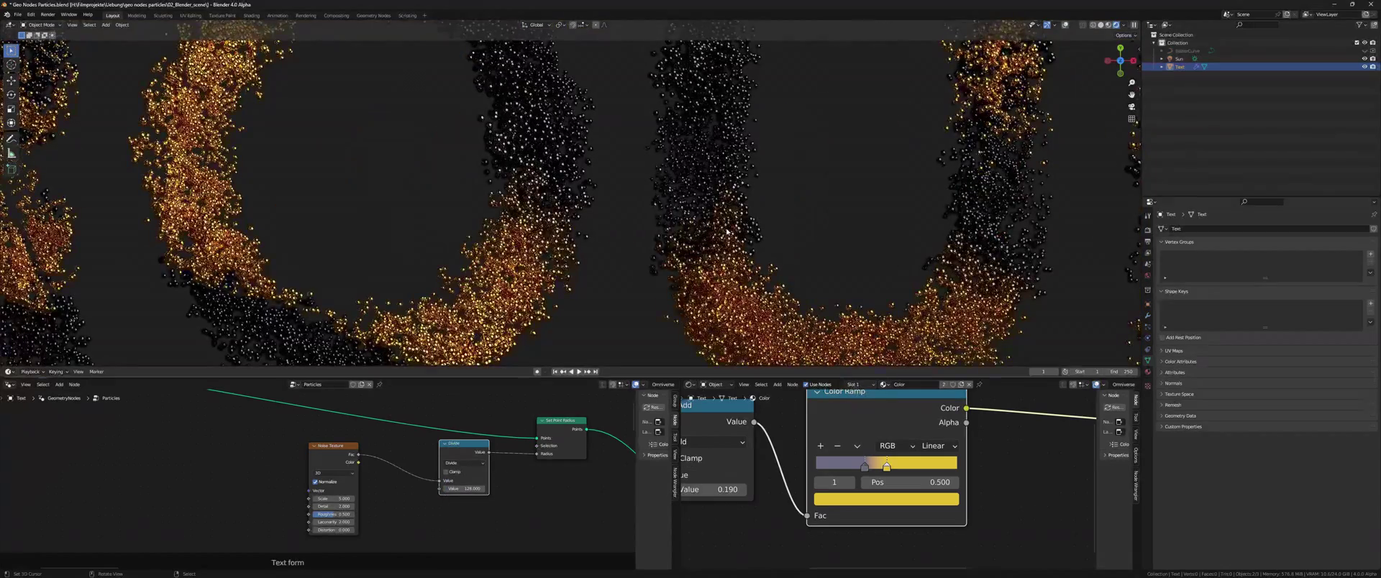
scroll(683, 278, "down", 3)
double_click(467, 489)
key("Return")
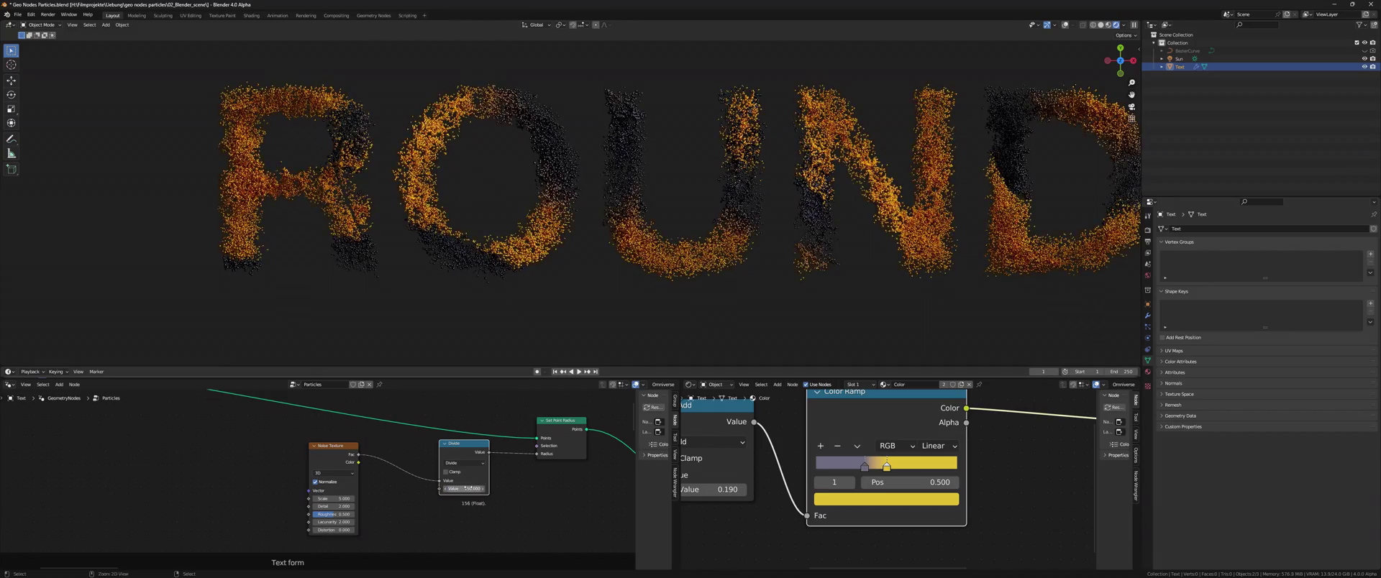
key("ctrl+s")
key("space")
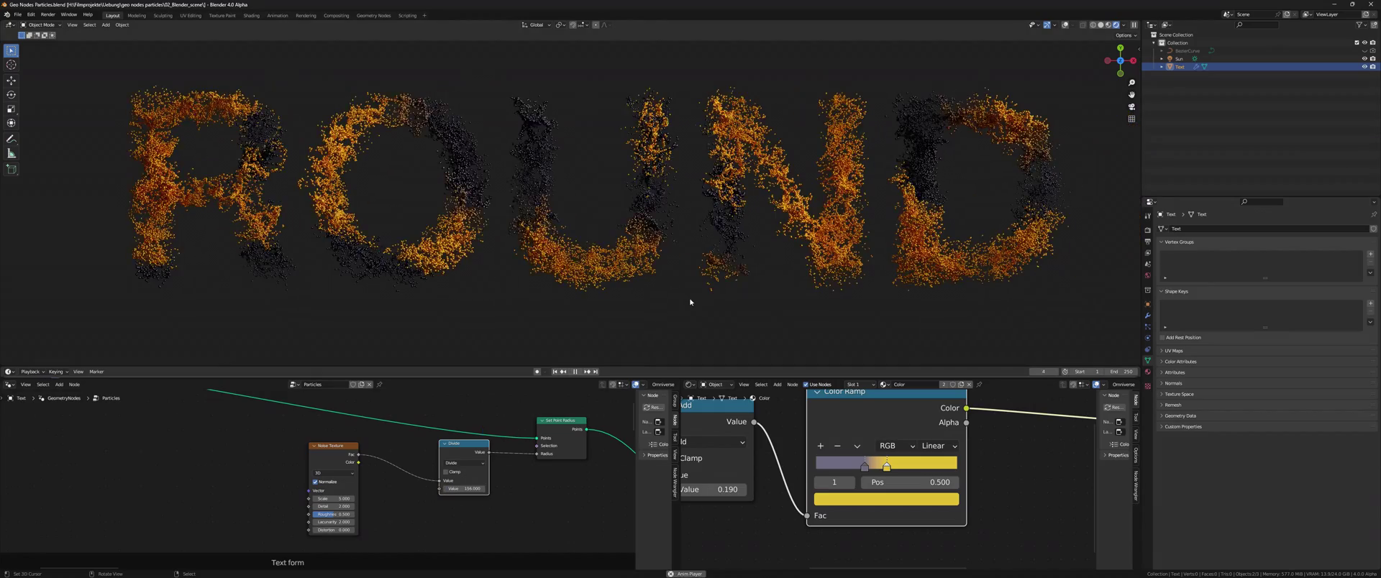
Stop playback, adjust the noise Scale value, and orbit around the particle text.
key("space")
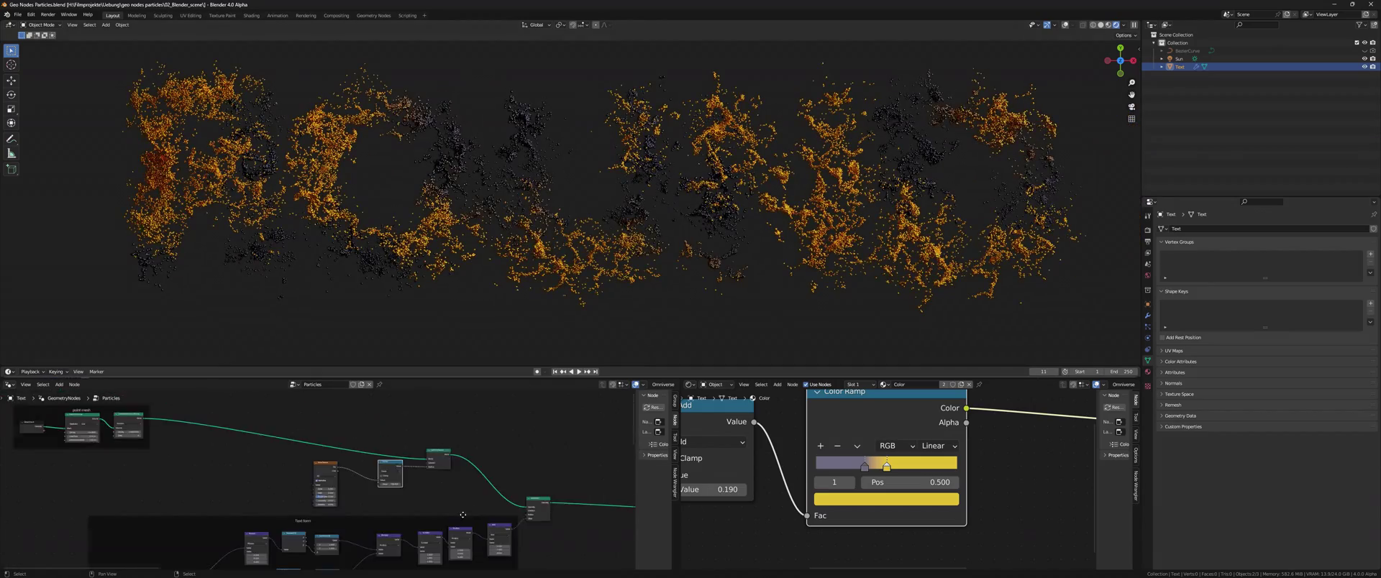
scroll(416, 487, "up", 6)
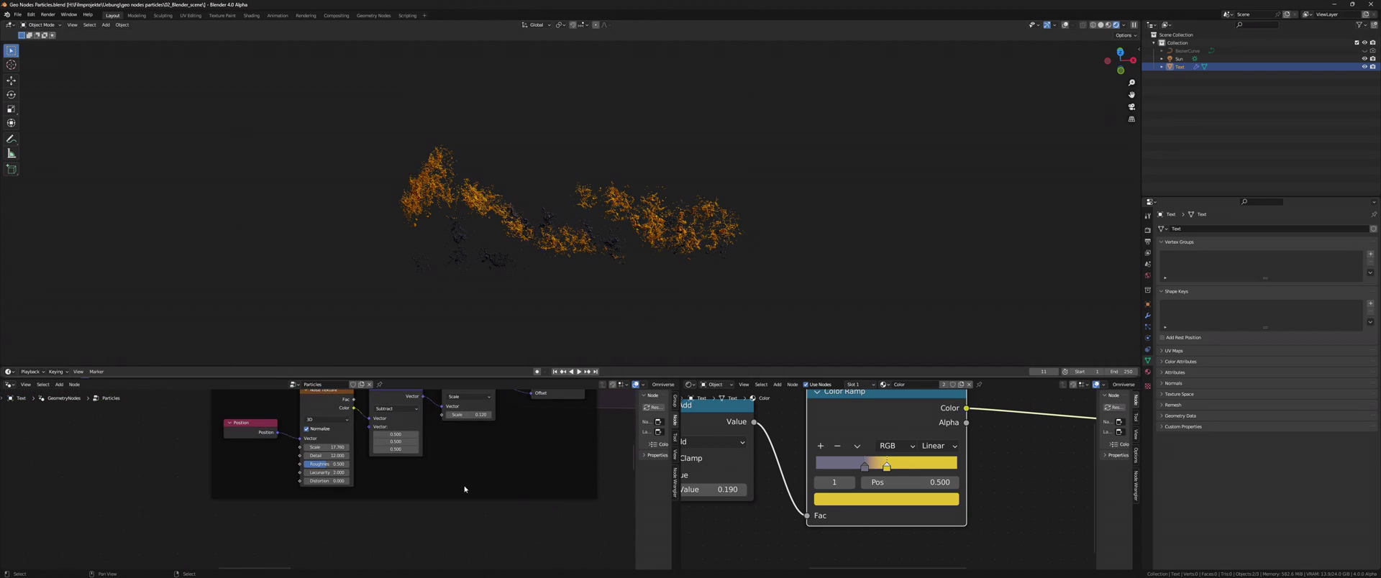
left_click(511, 439)
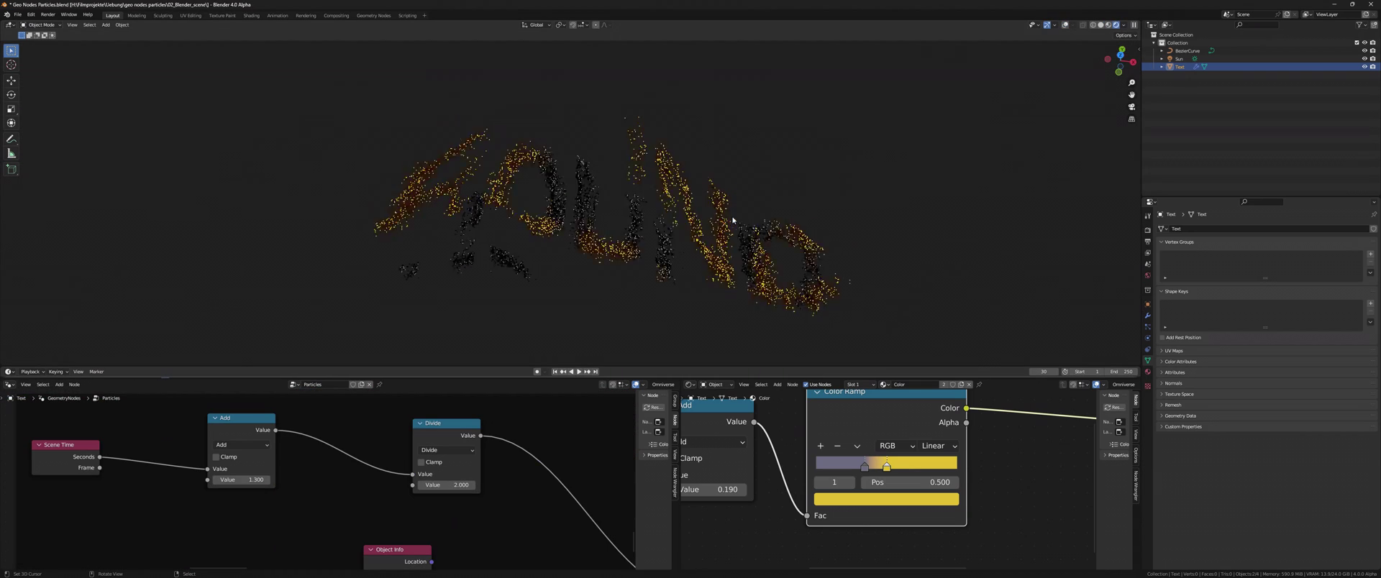
middle_click_drag(828, 188, 696, 255)
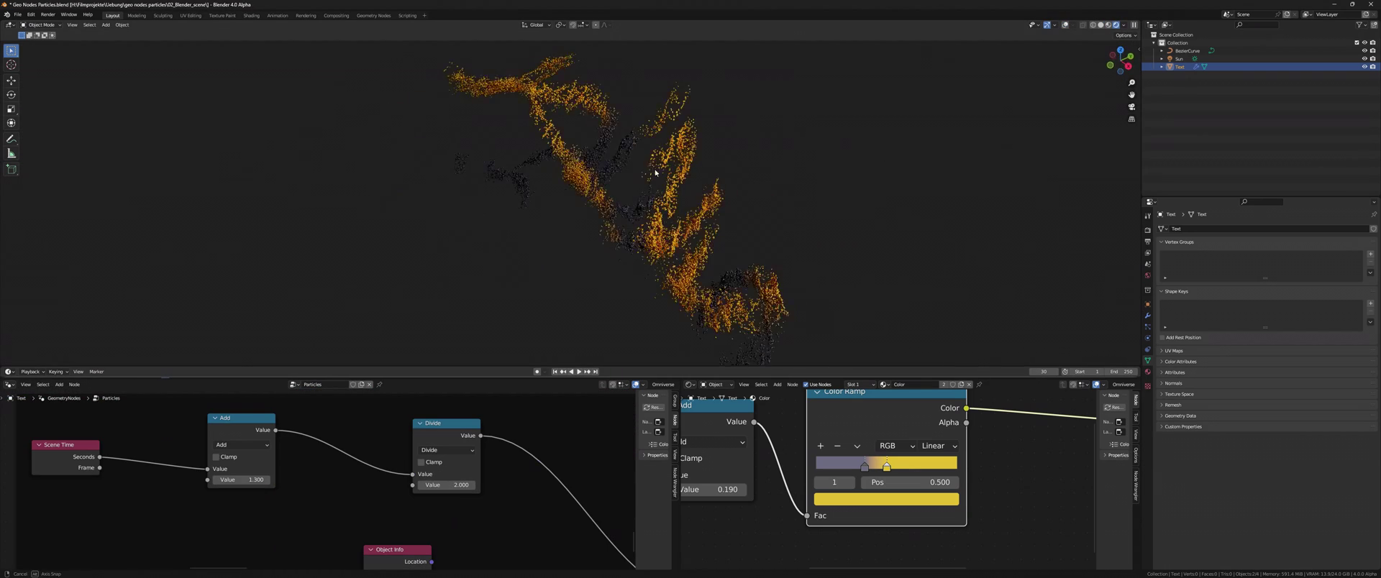